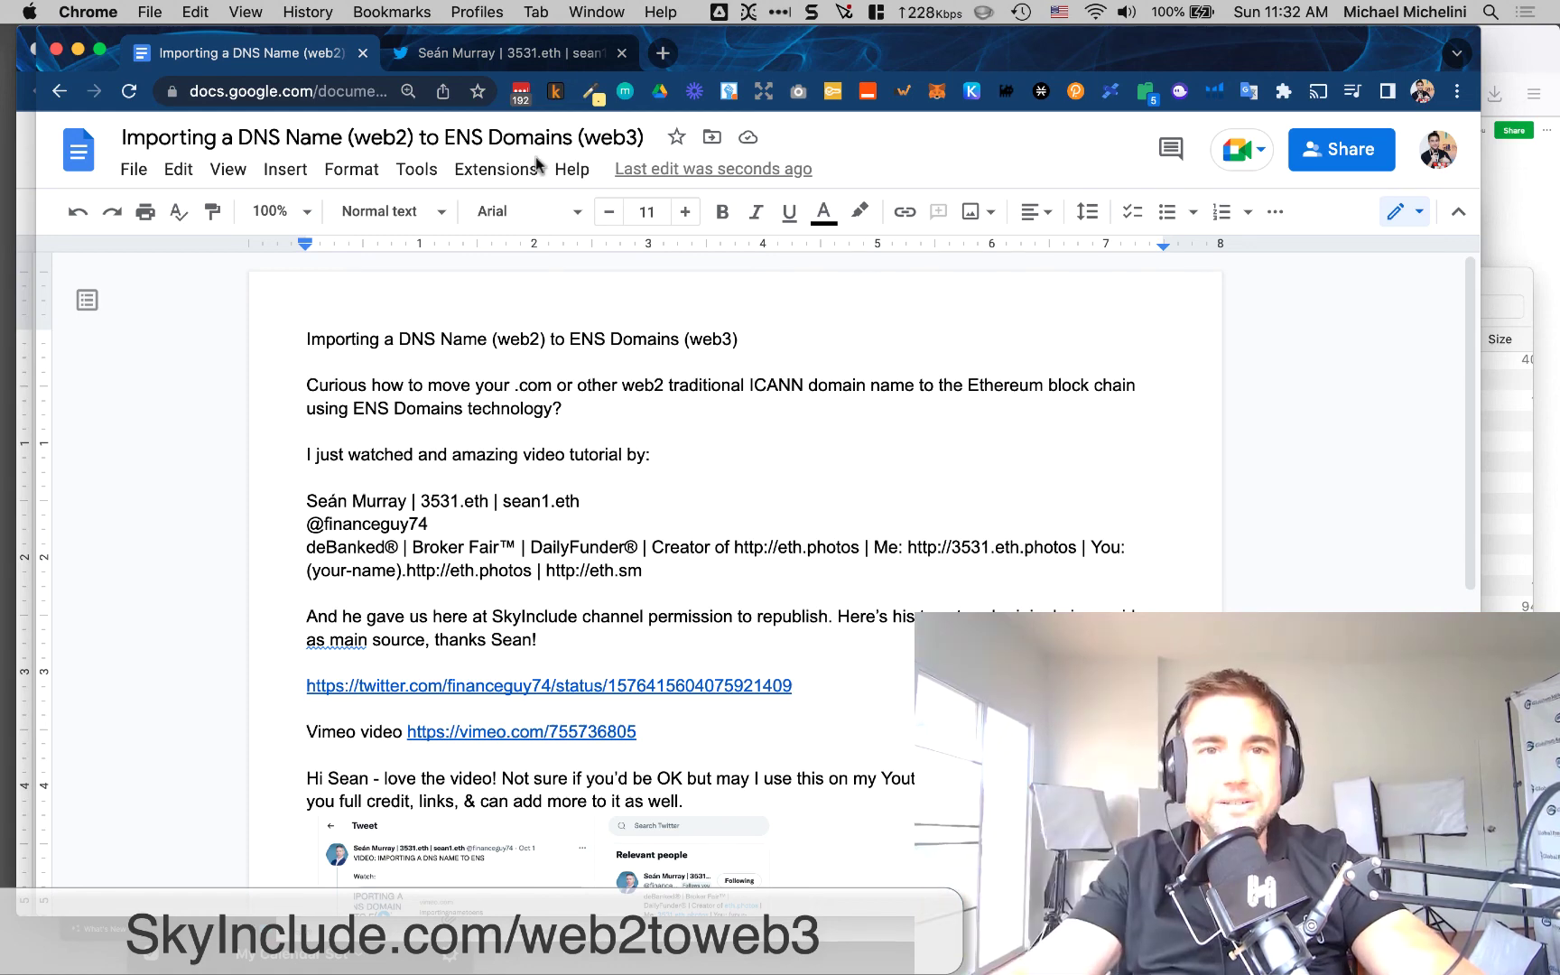
Examine the tweet with the video on importing a DNS name to ENS and its reply thread
click(512, 55)
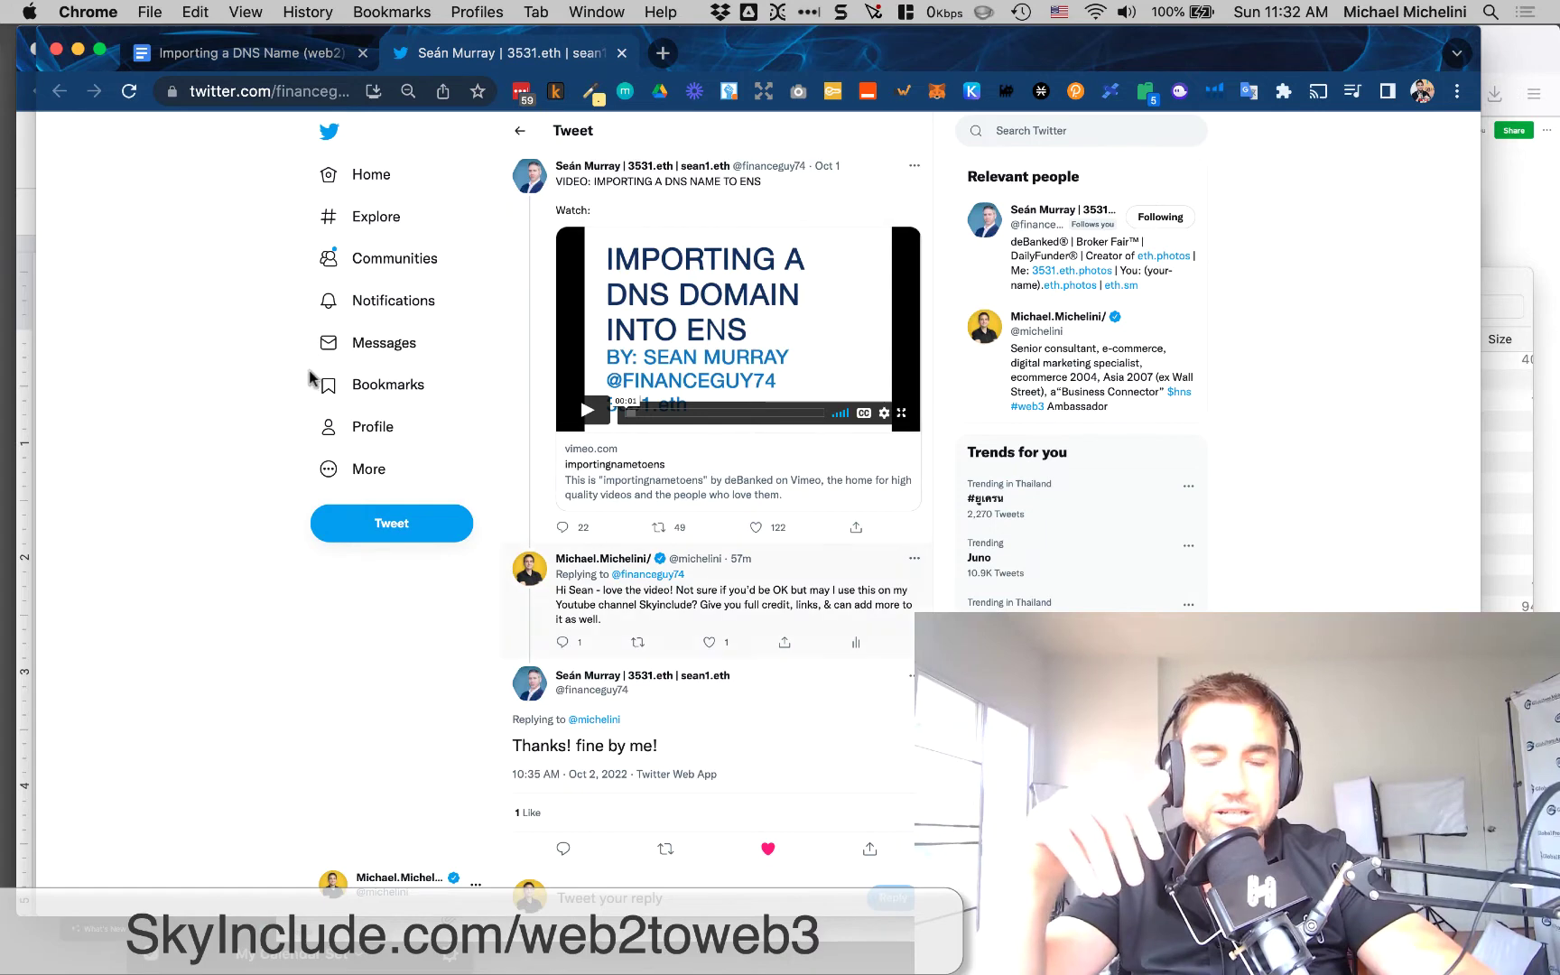
scroll(367, 670, down, 1)
scroll(368, 670, down, 3)
scroll(368, 670, up, 4)
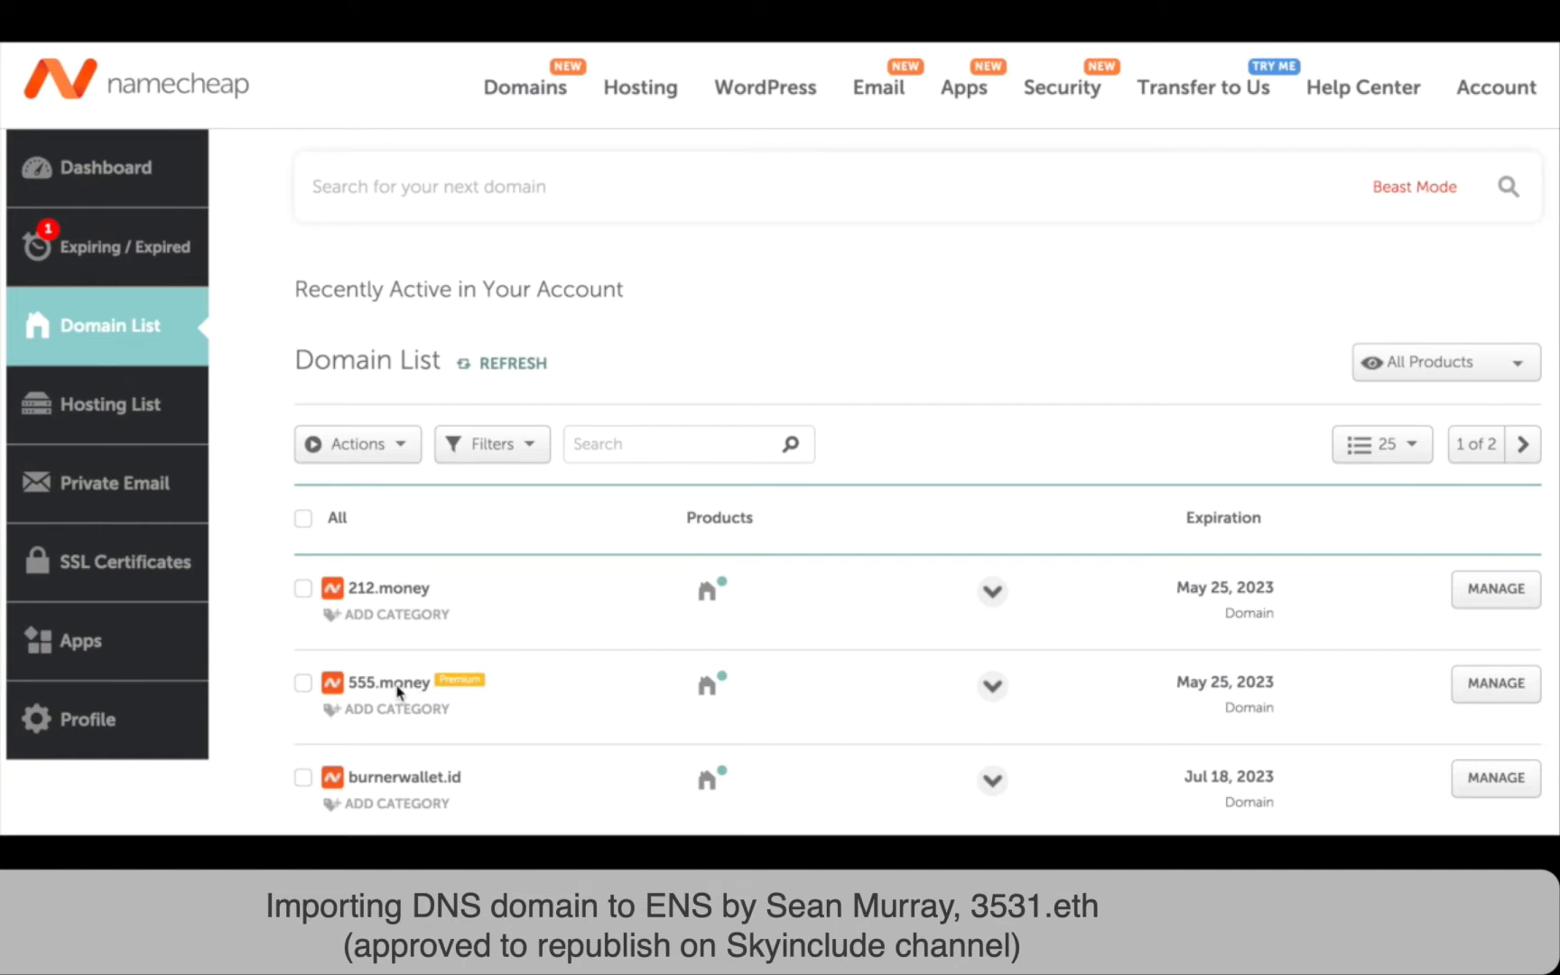
Open the management details for 555.money in Namecheap and review its nameserver and redirect settings
click(1496, 698)
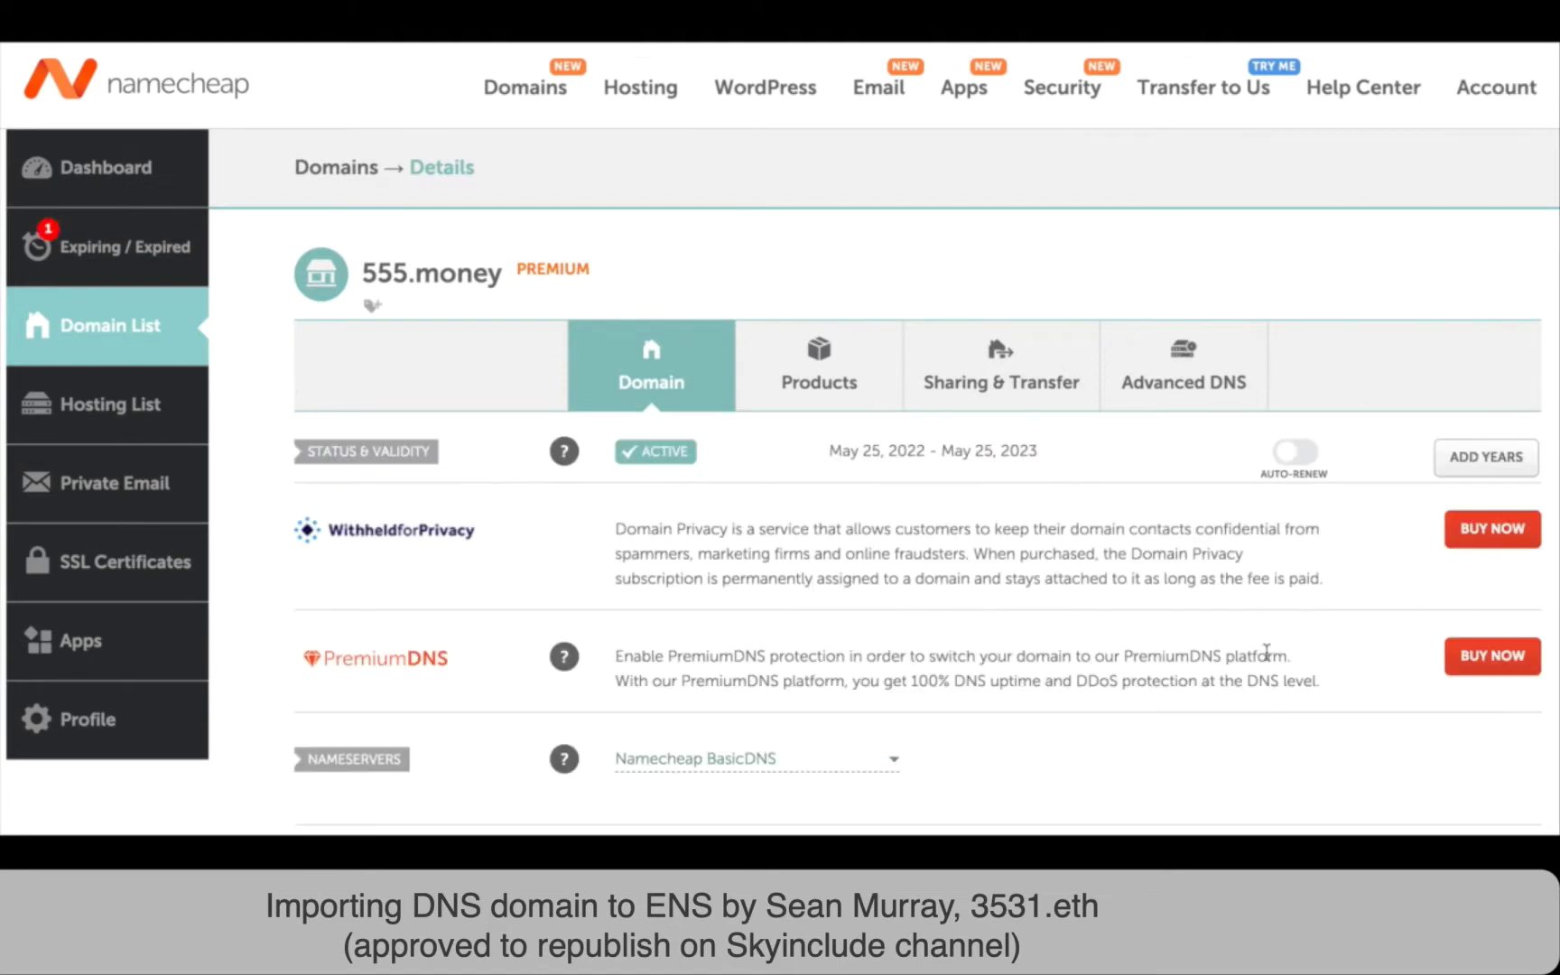
scroll(1267, 653, down, 2)
scroll(1267, 653, down, 5)
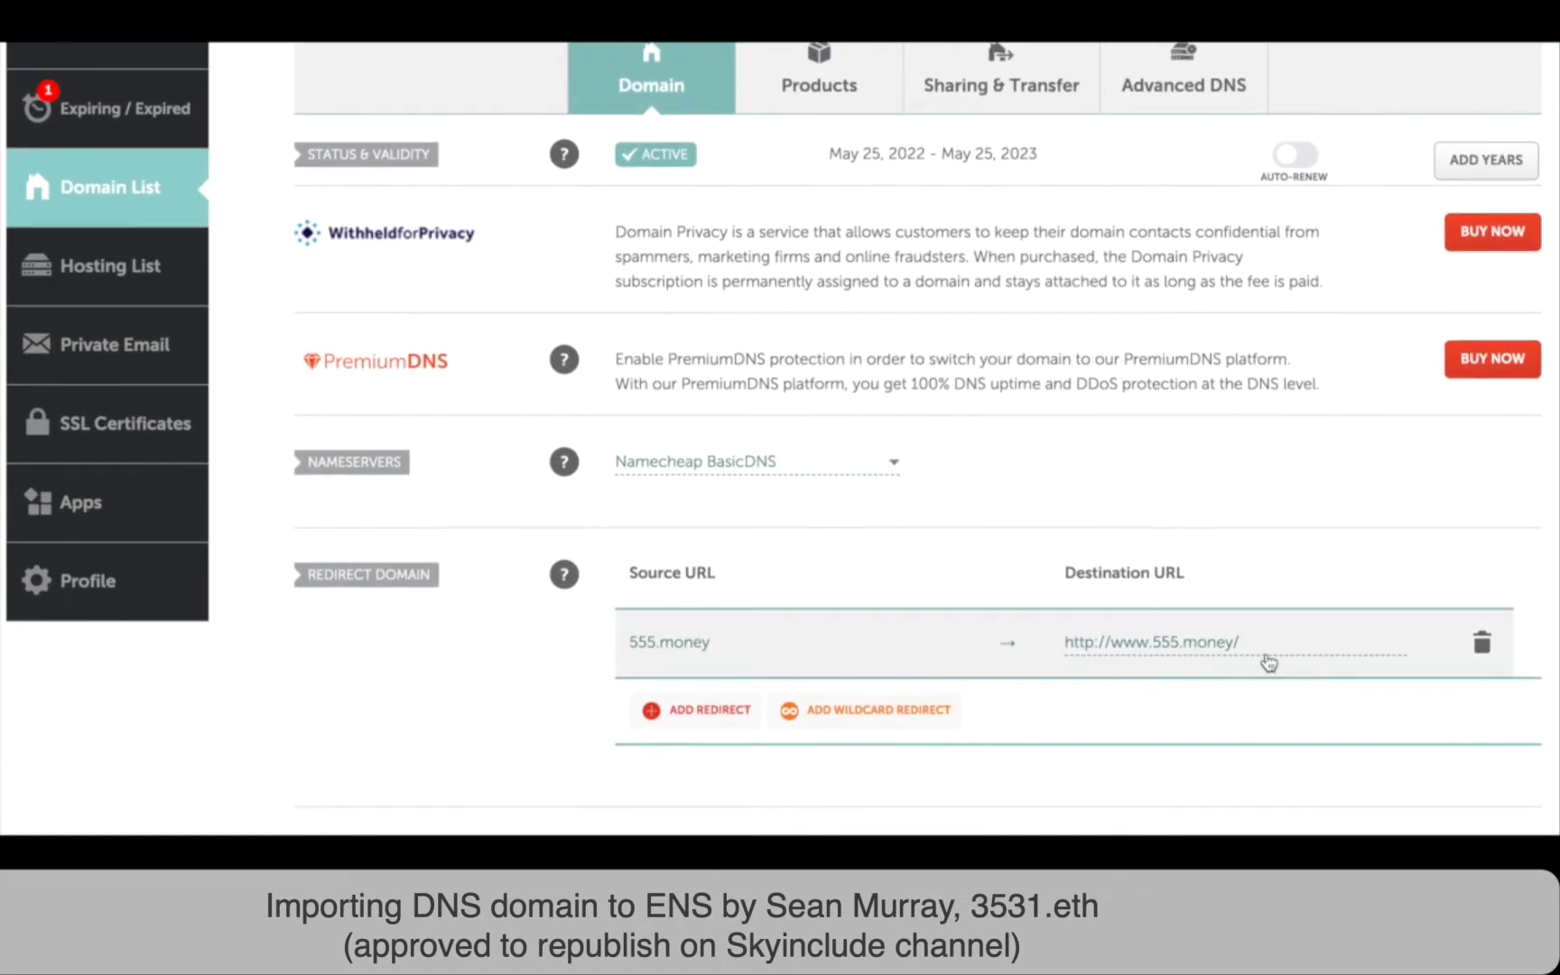
scroll(1268, 664, down, 5)
scroll(1268, 664, up, 4)
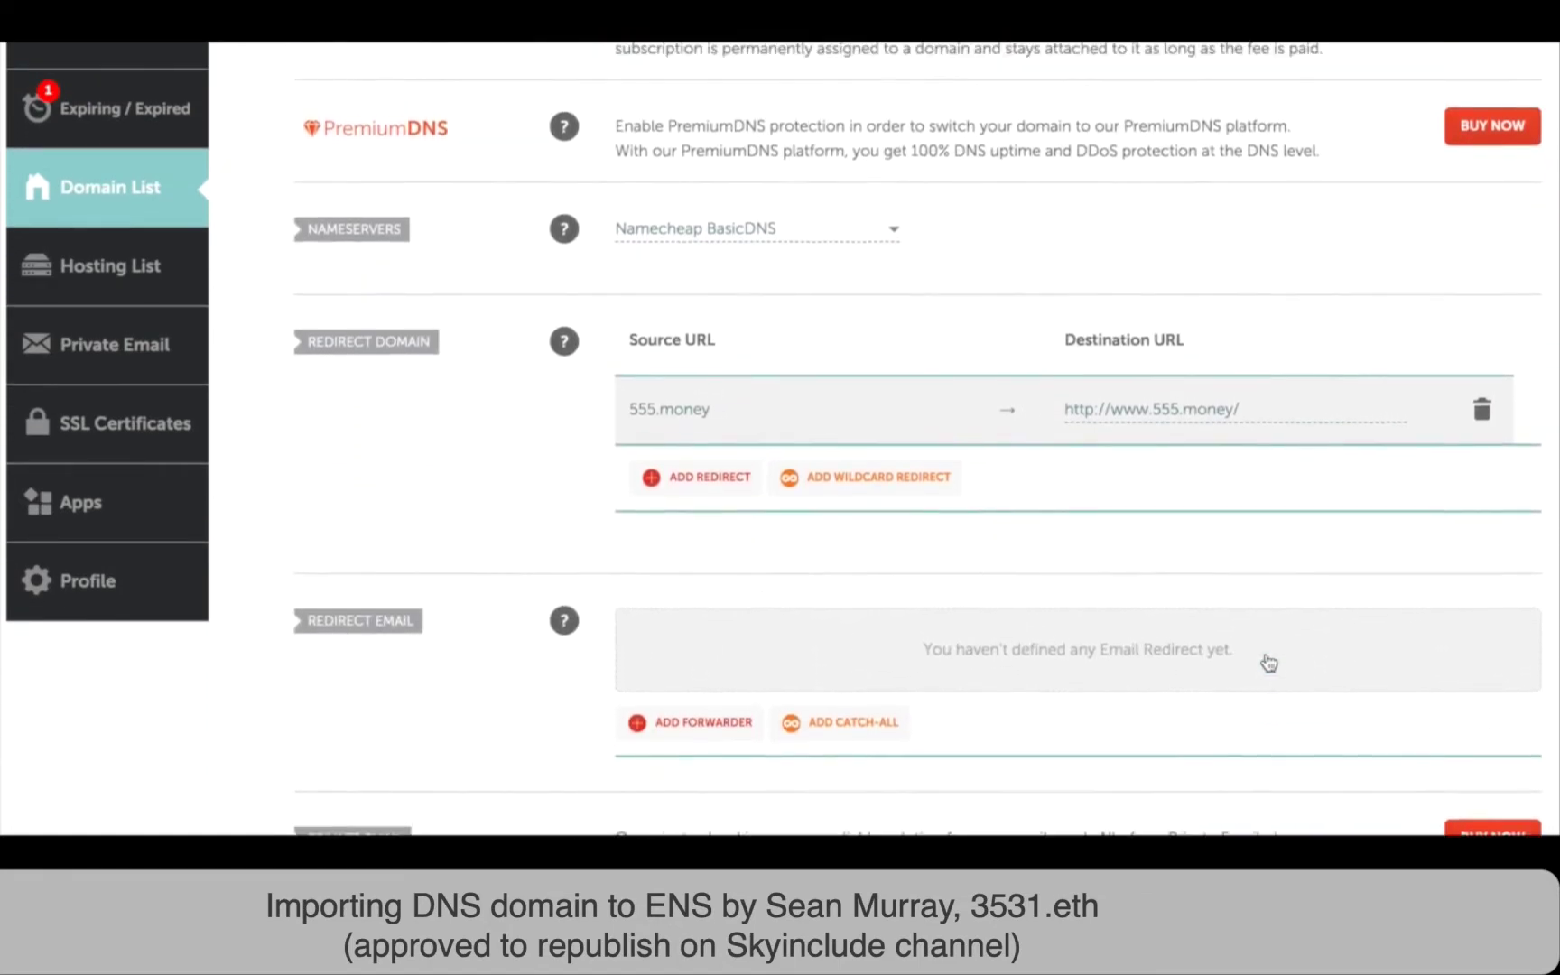
scroll(1269, 663, up, 4)
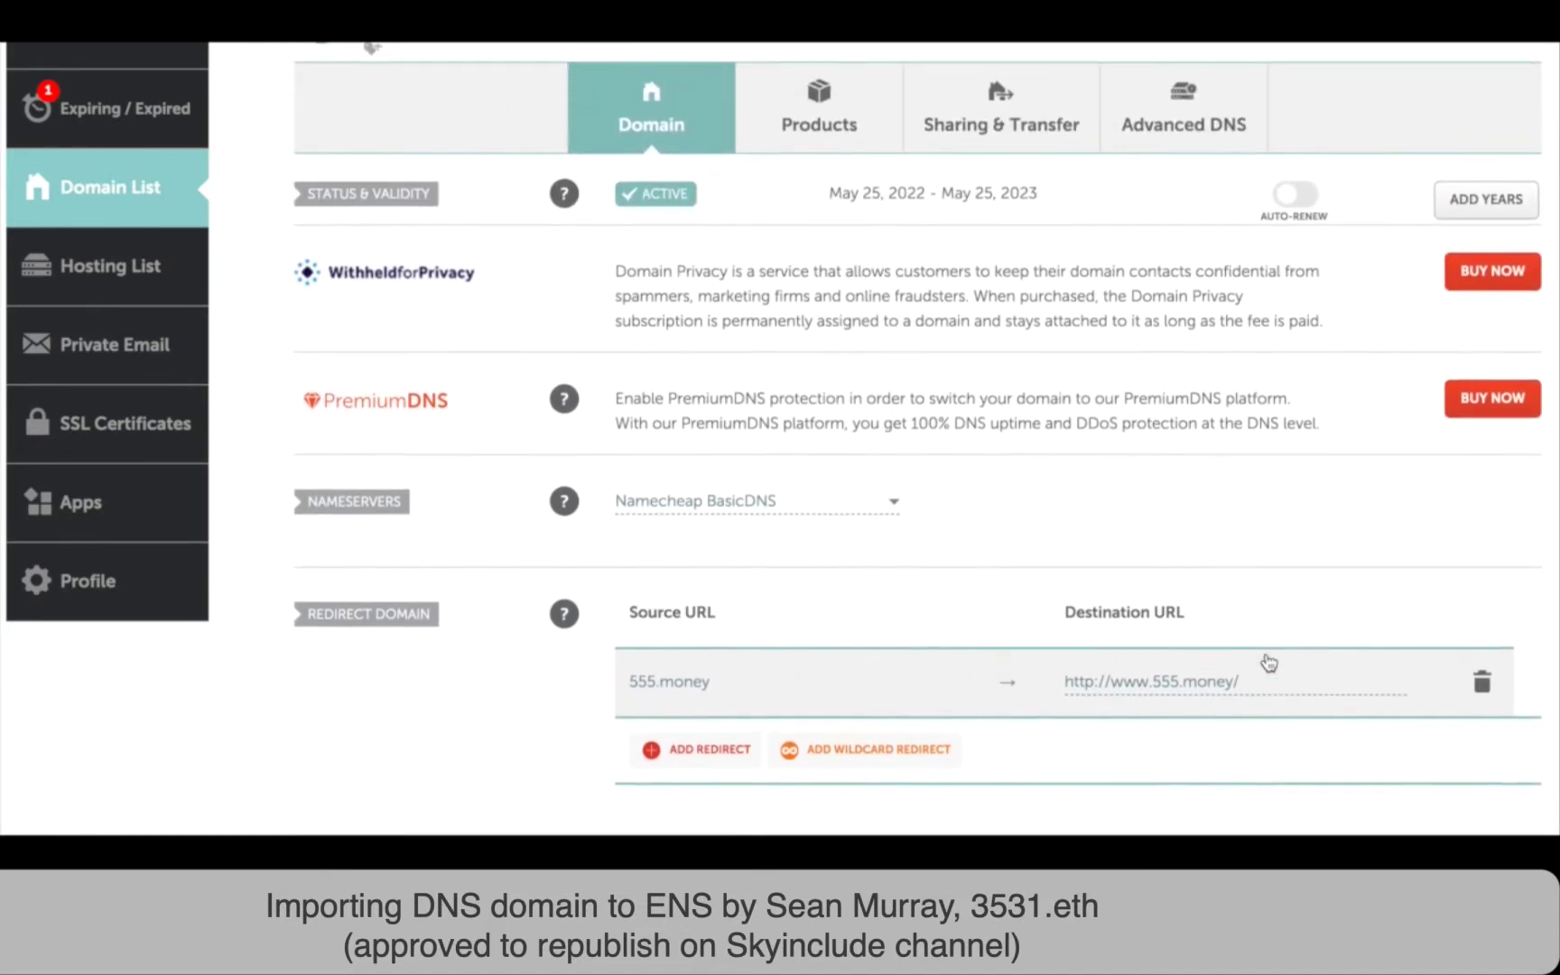
scroll(1268, 664, up, 4)
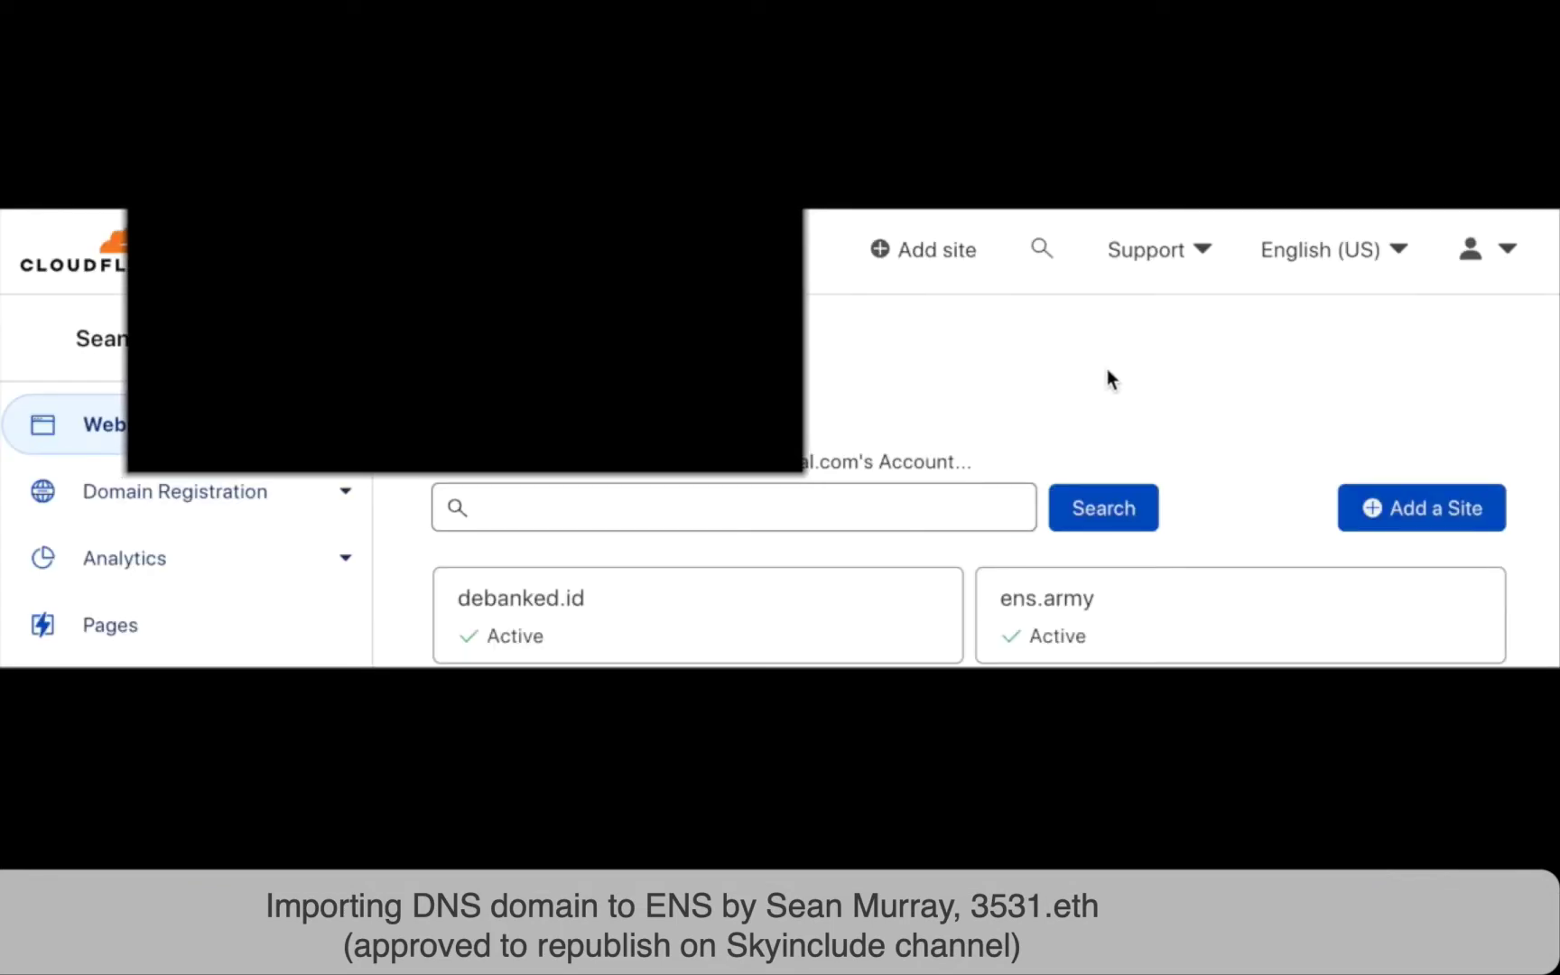
Switch to Cloudflare and add 555.money as a new site
click(1413, 508)
click(840, 490)
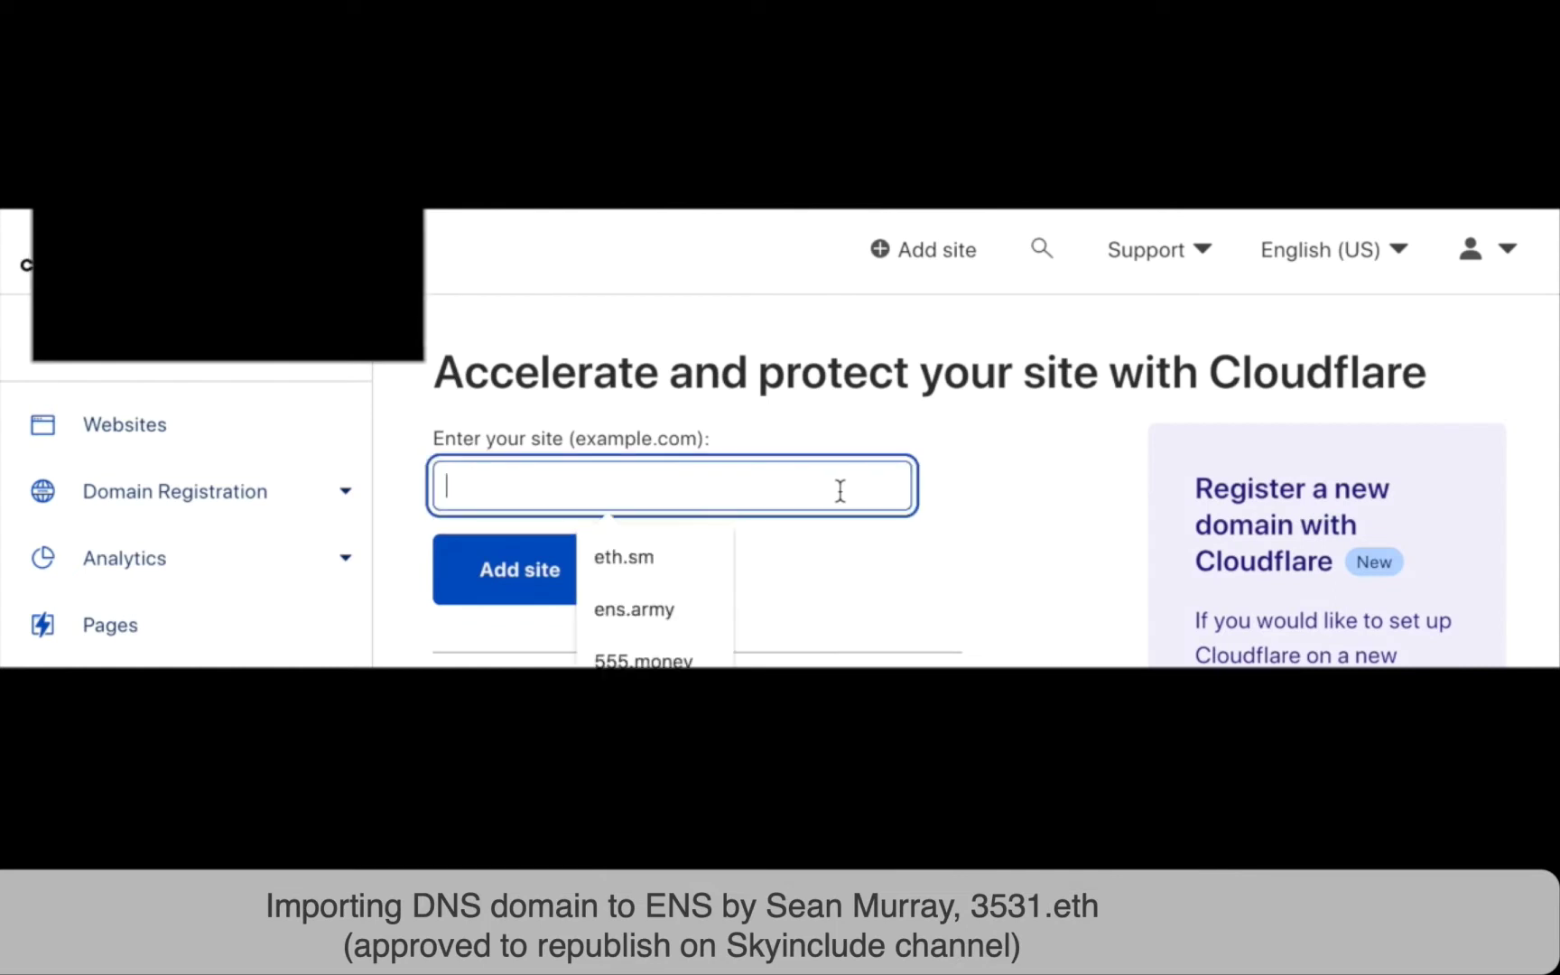
text(555.money)
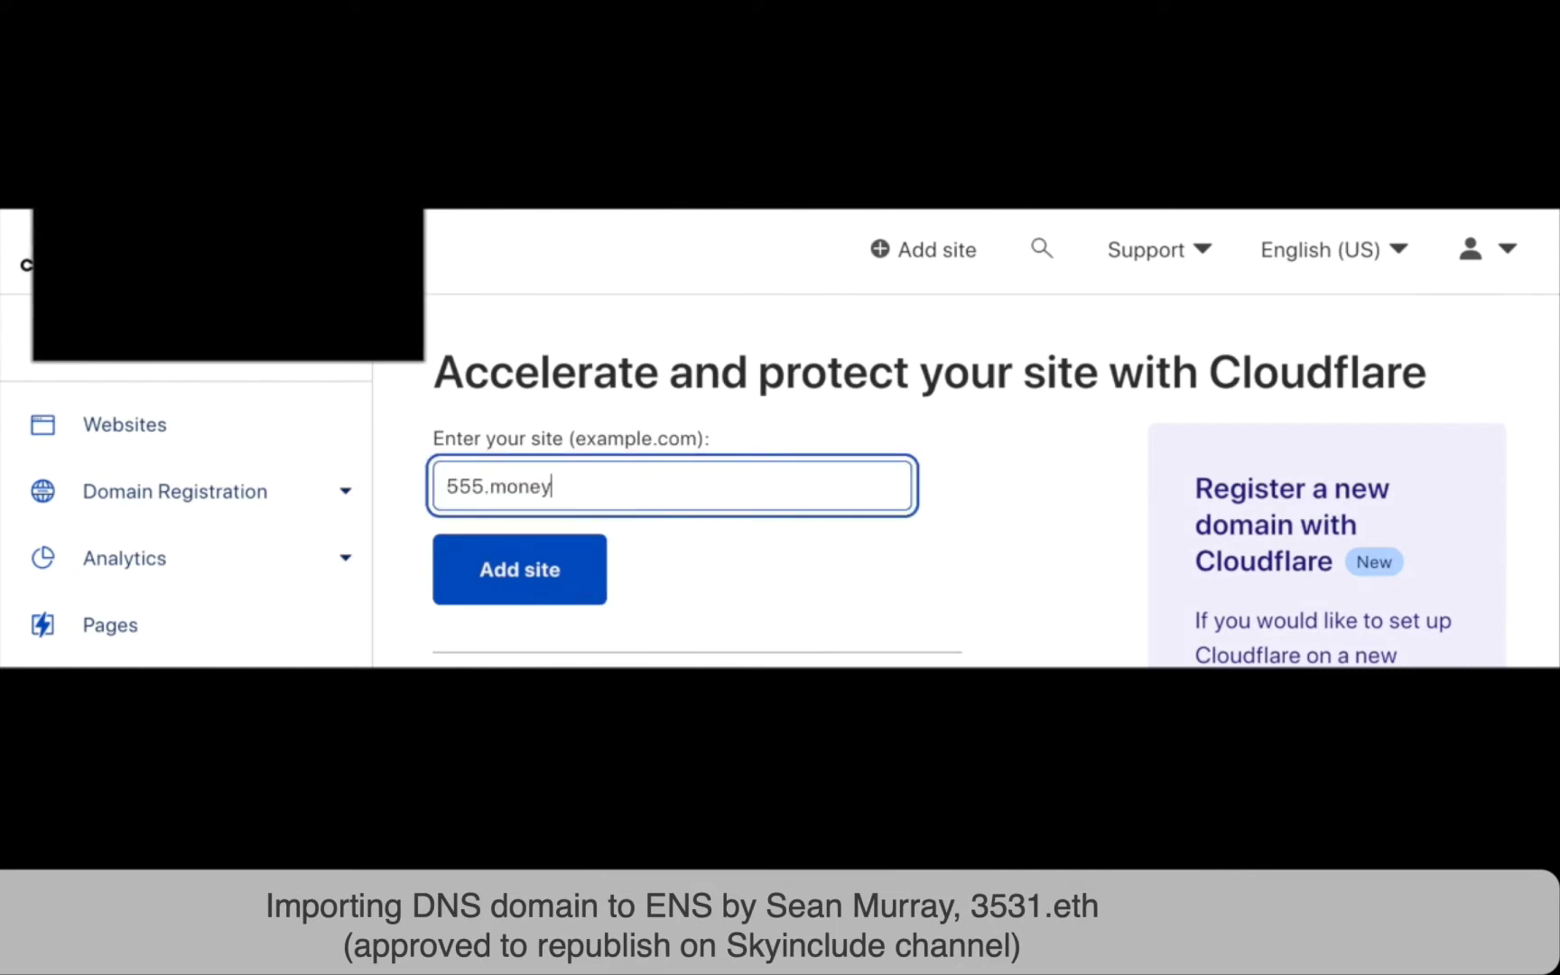
click(509, 565)
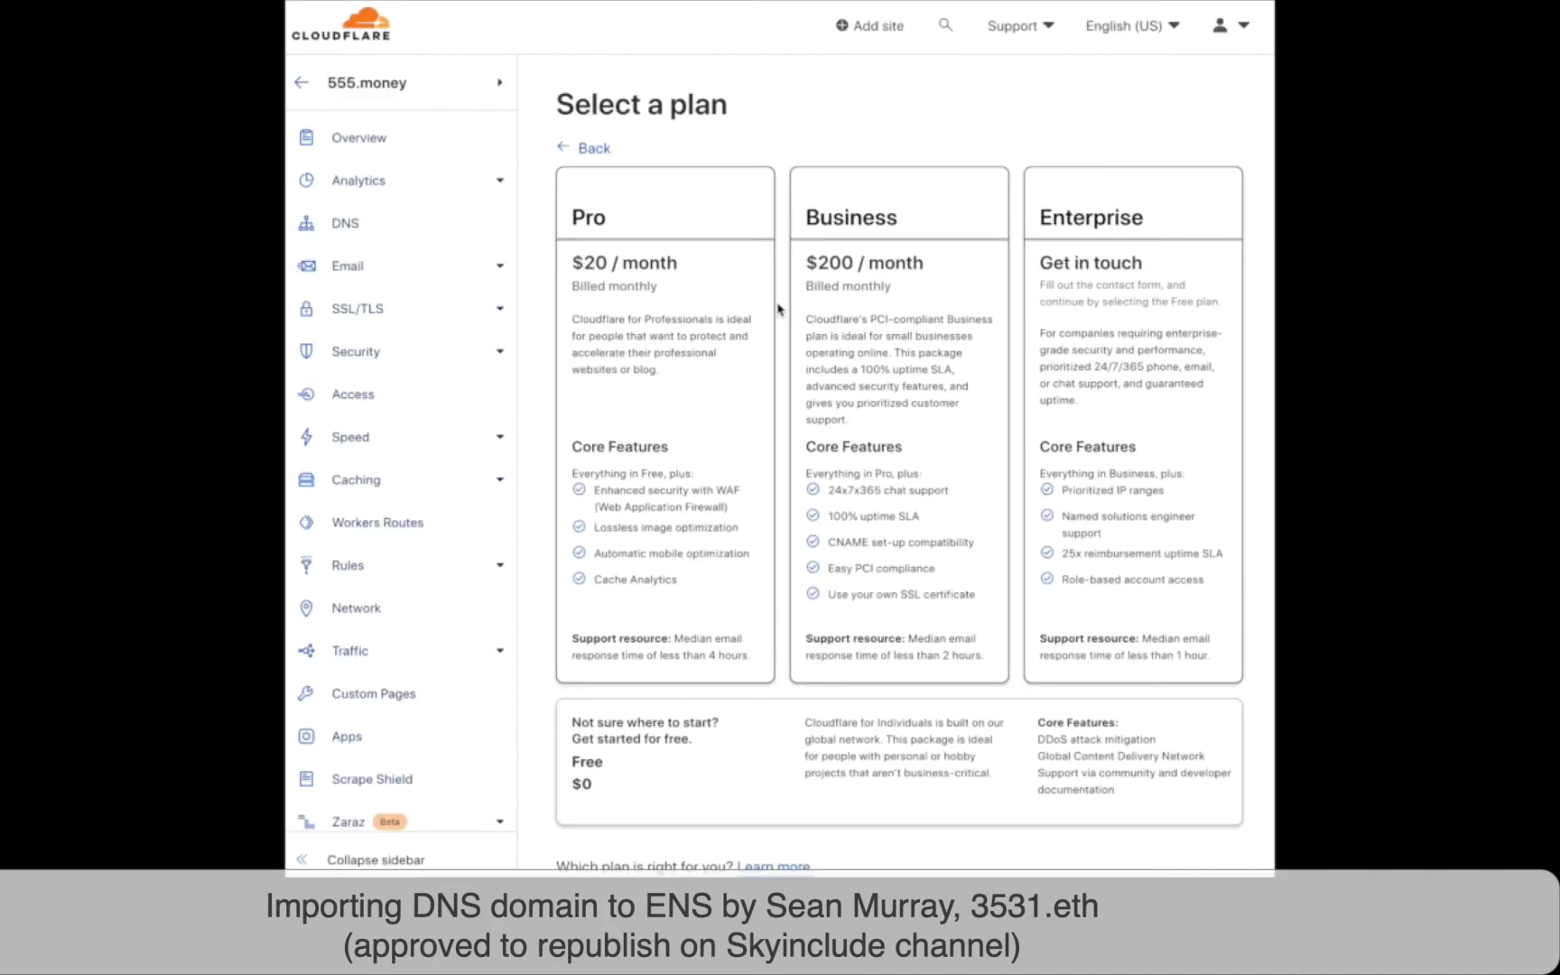
Choose the Free $0 plan for 555.money and continue the setup
scroll(780, 309, down, 3)
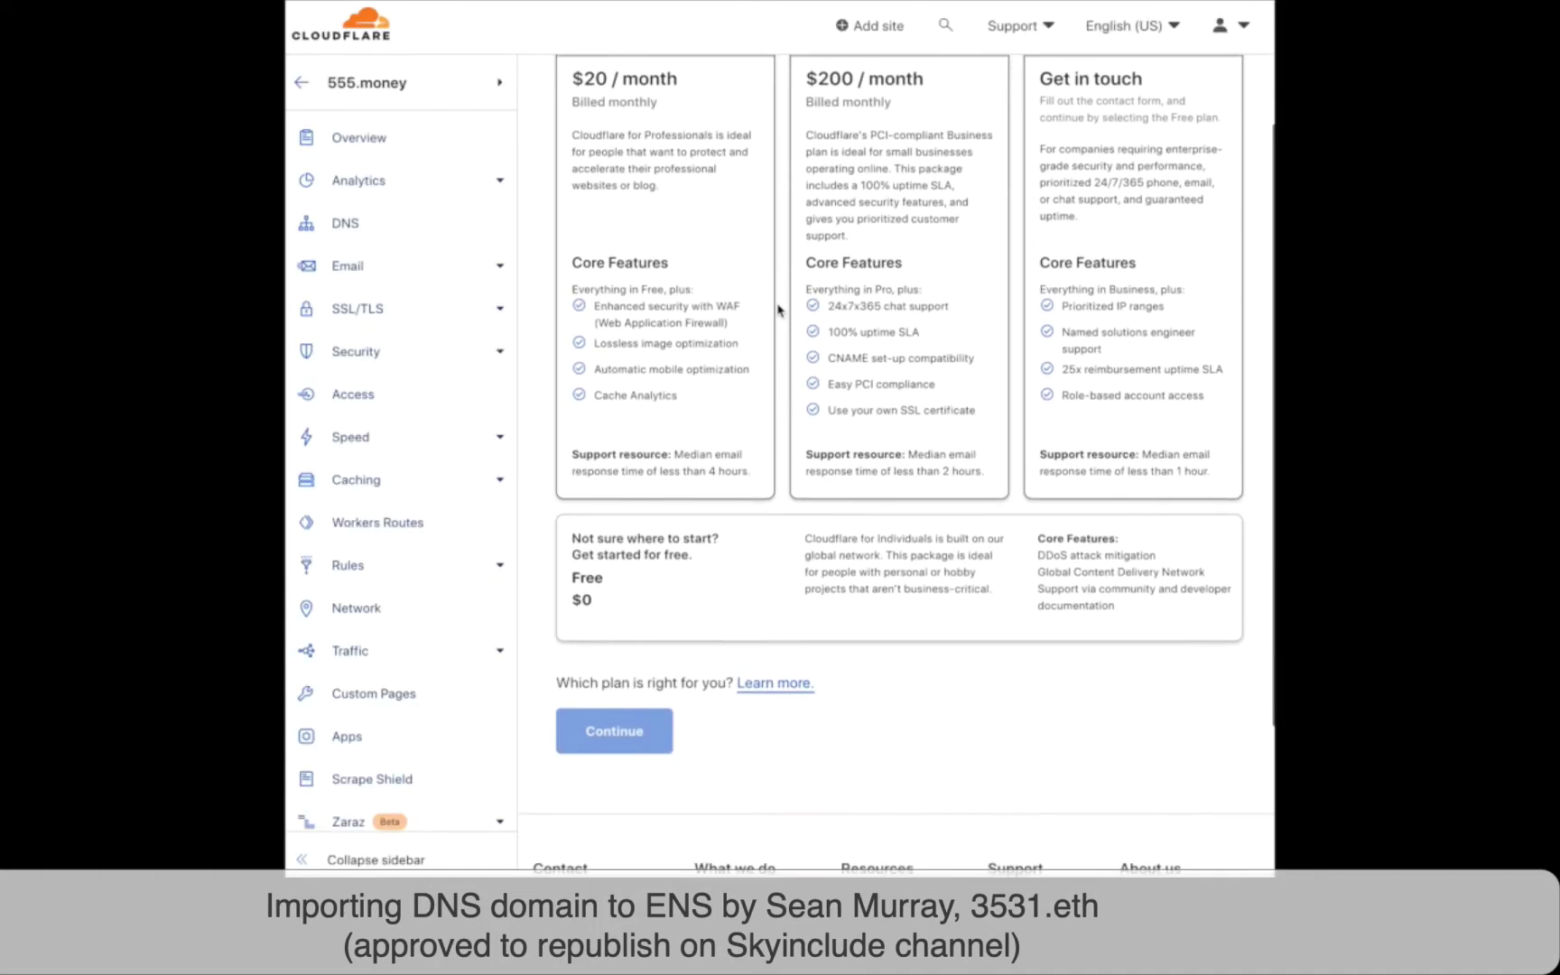
click(696, 602)
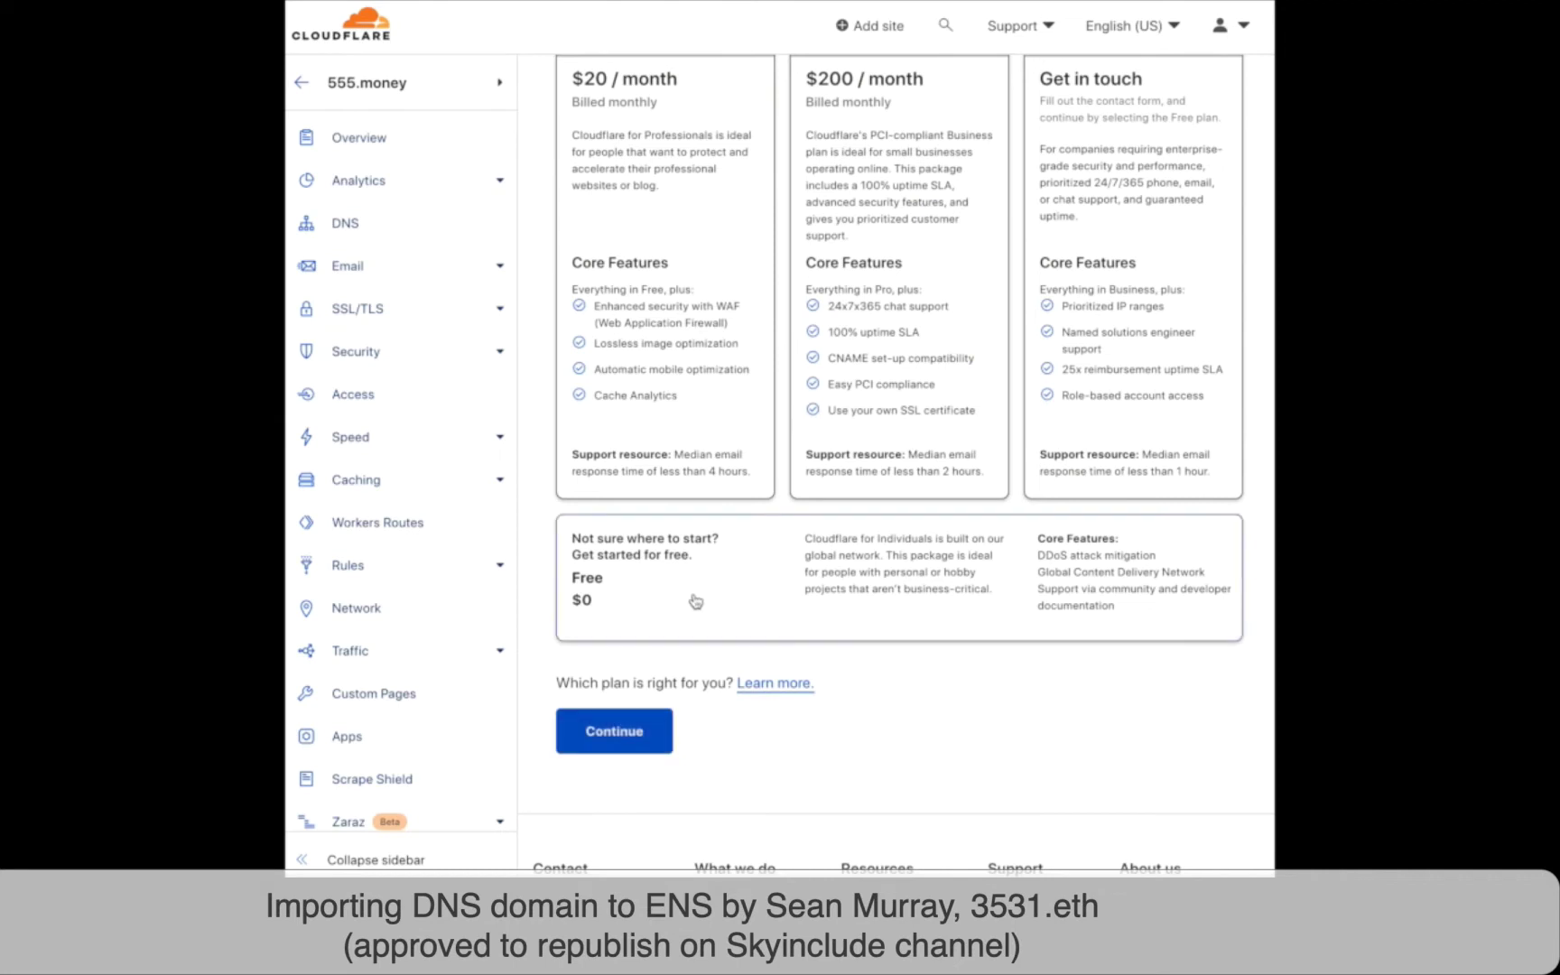
scroll(696, 602, down, 1)
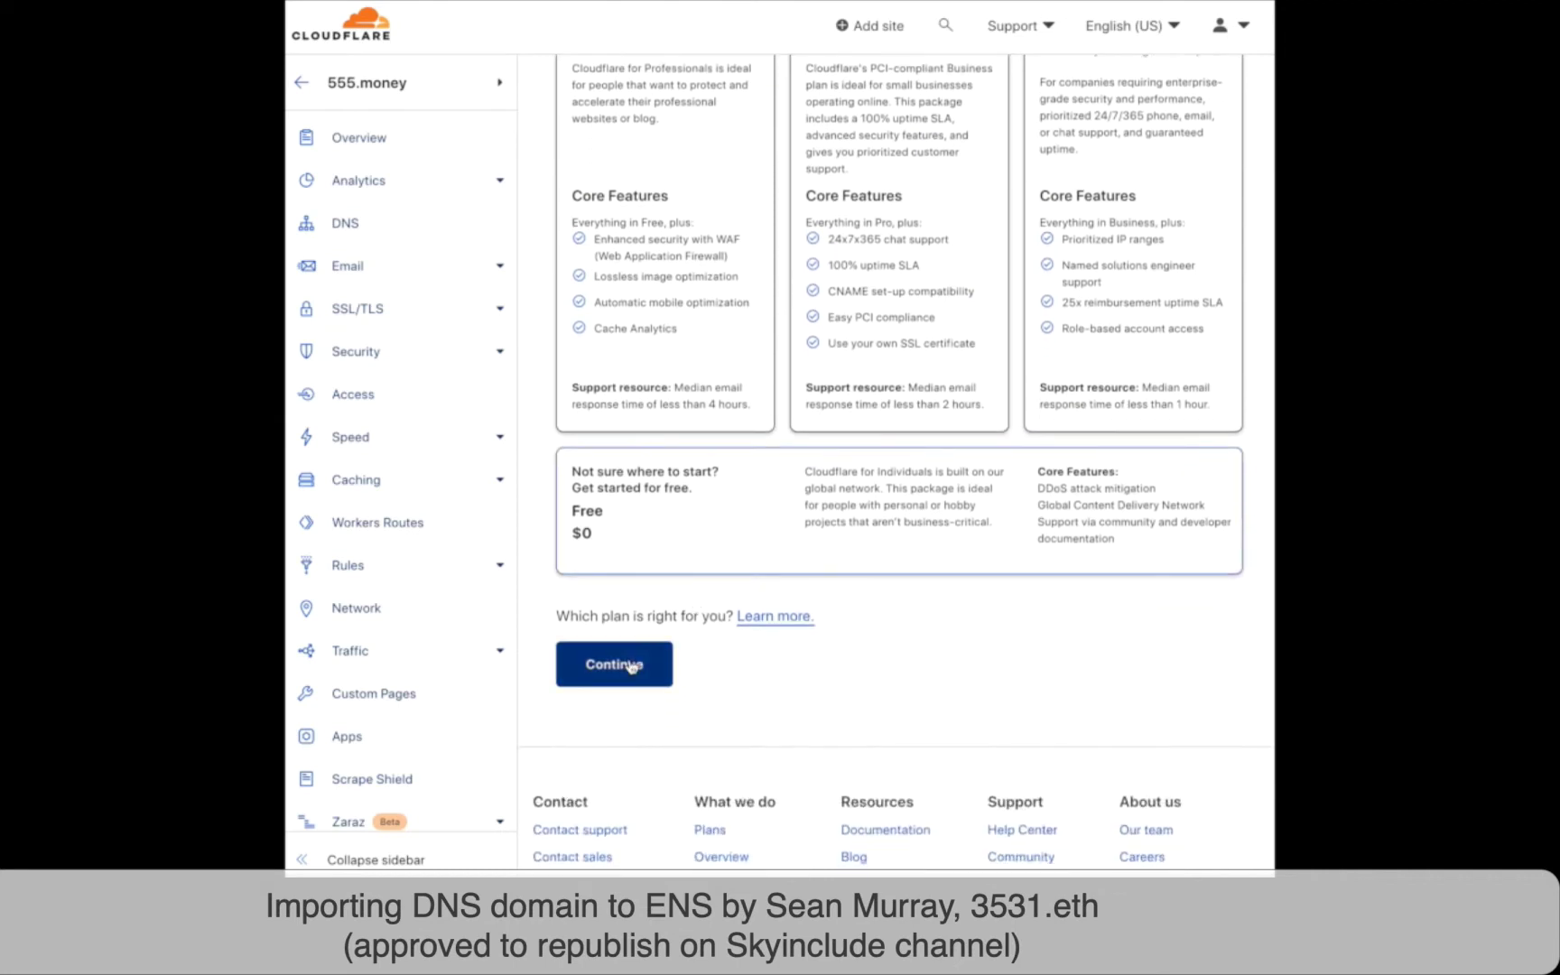
click(631, 668)
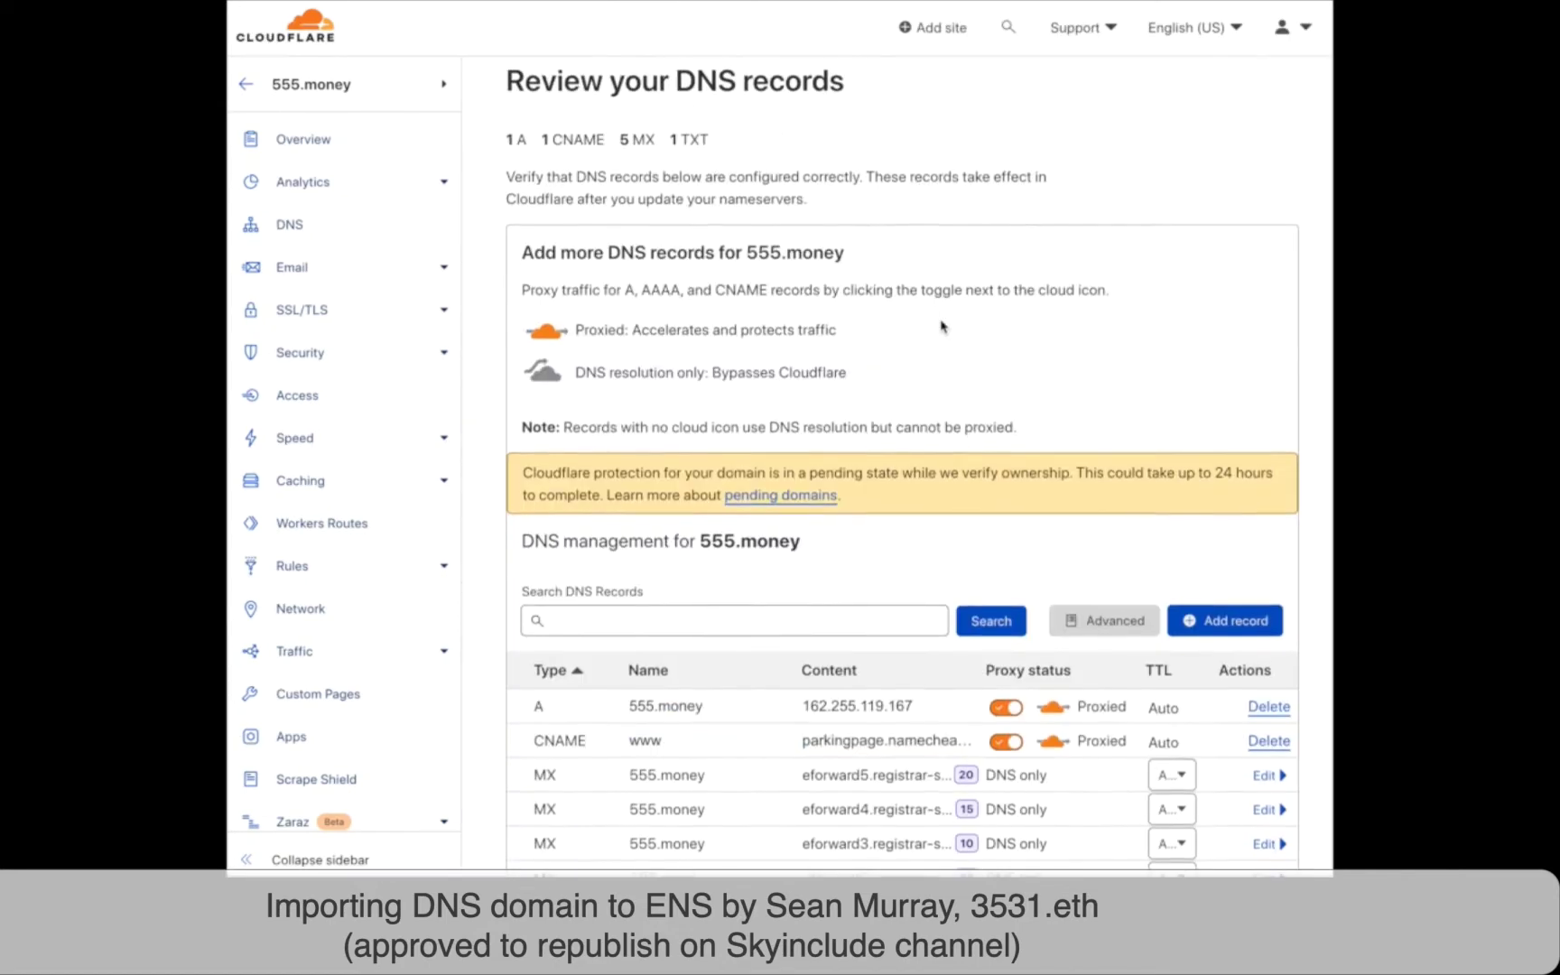
Review the imported DNS records for 555.money and accept them to continue to the nameserver instructions
scroll(940, 327, down, 3)
scroll(939, 326, down, 3)
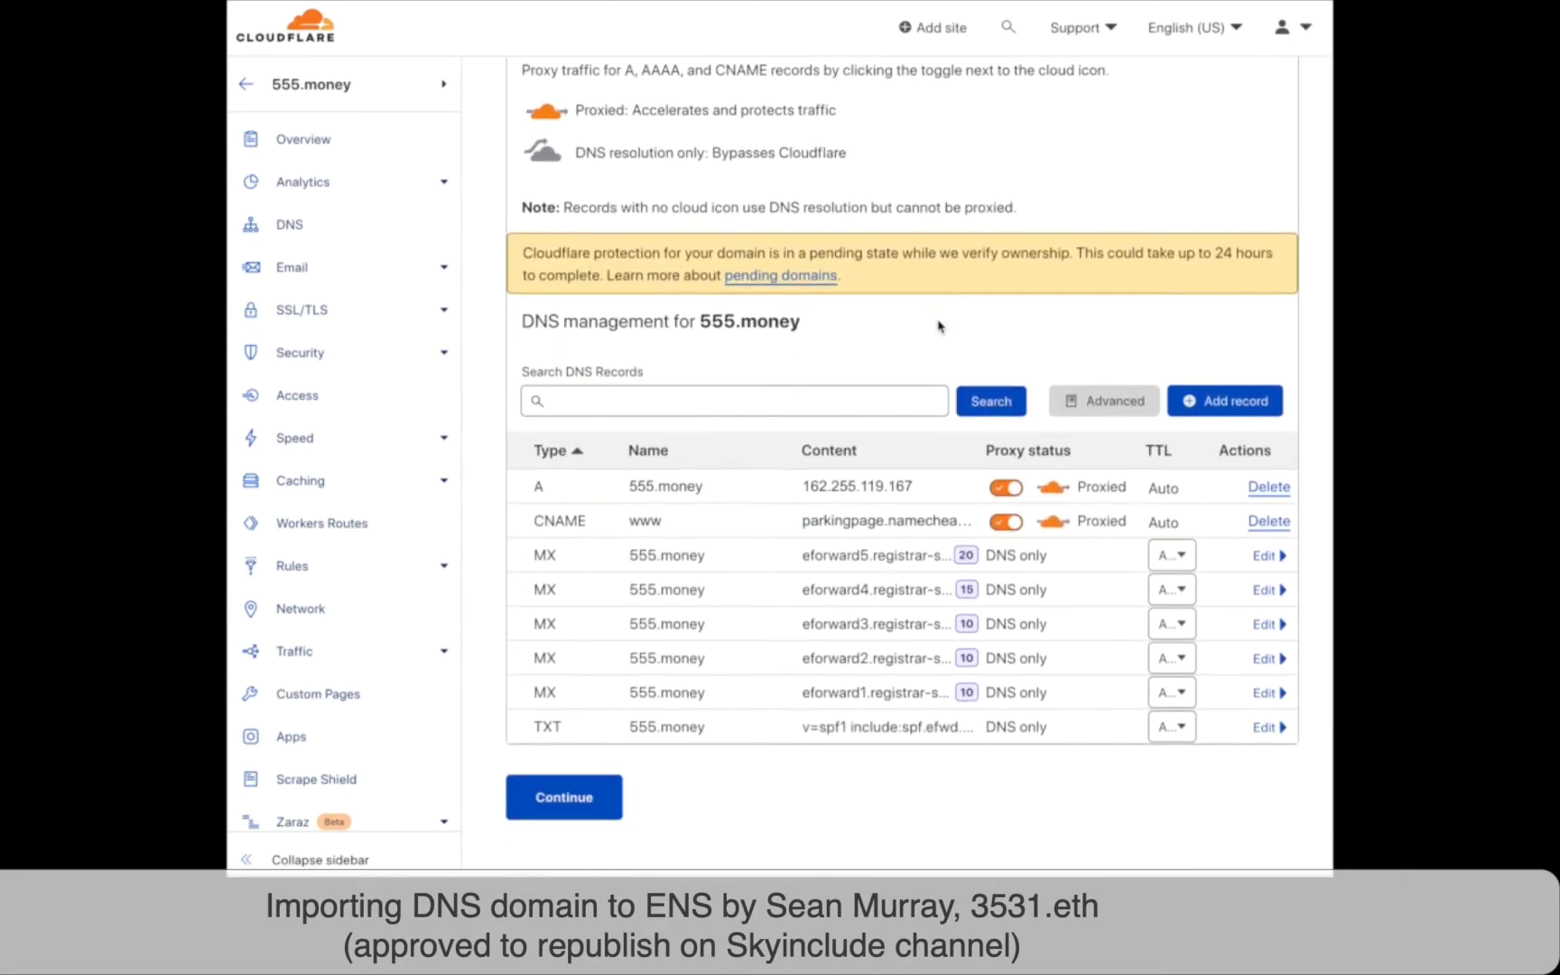
scroll(772, 515, down, 2)
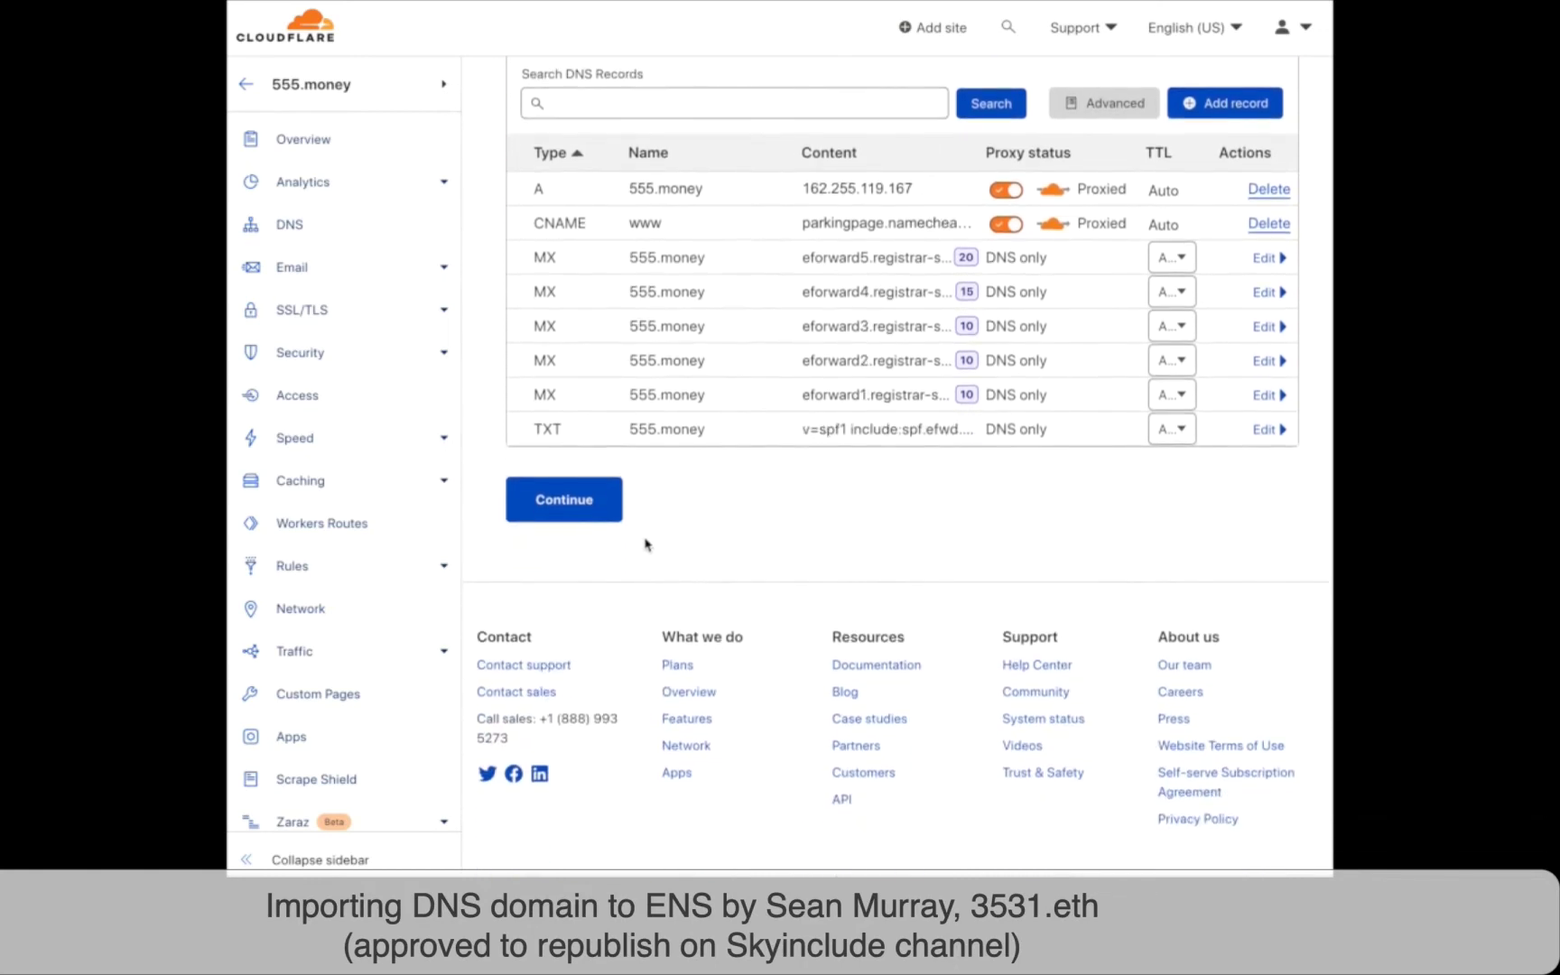
click(578, 505)
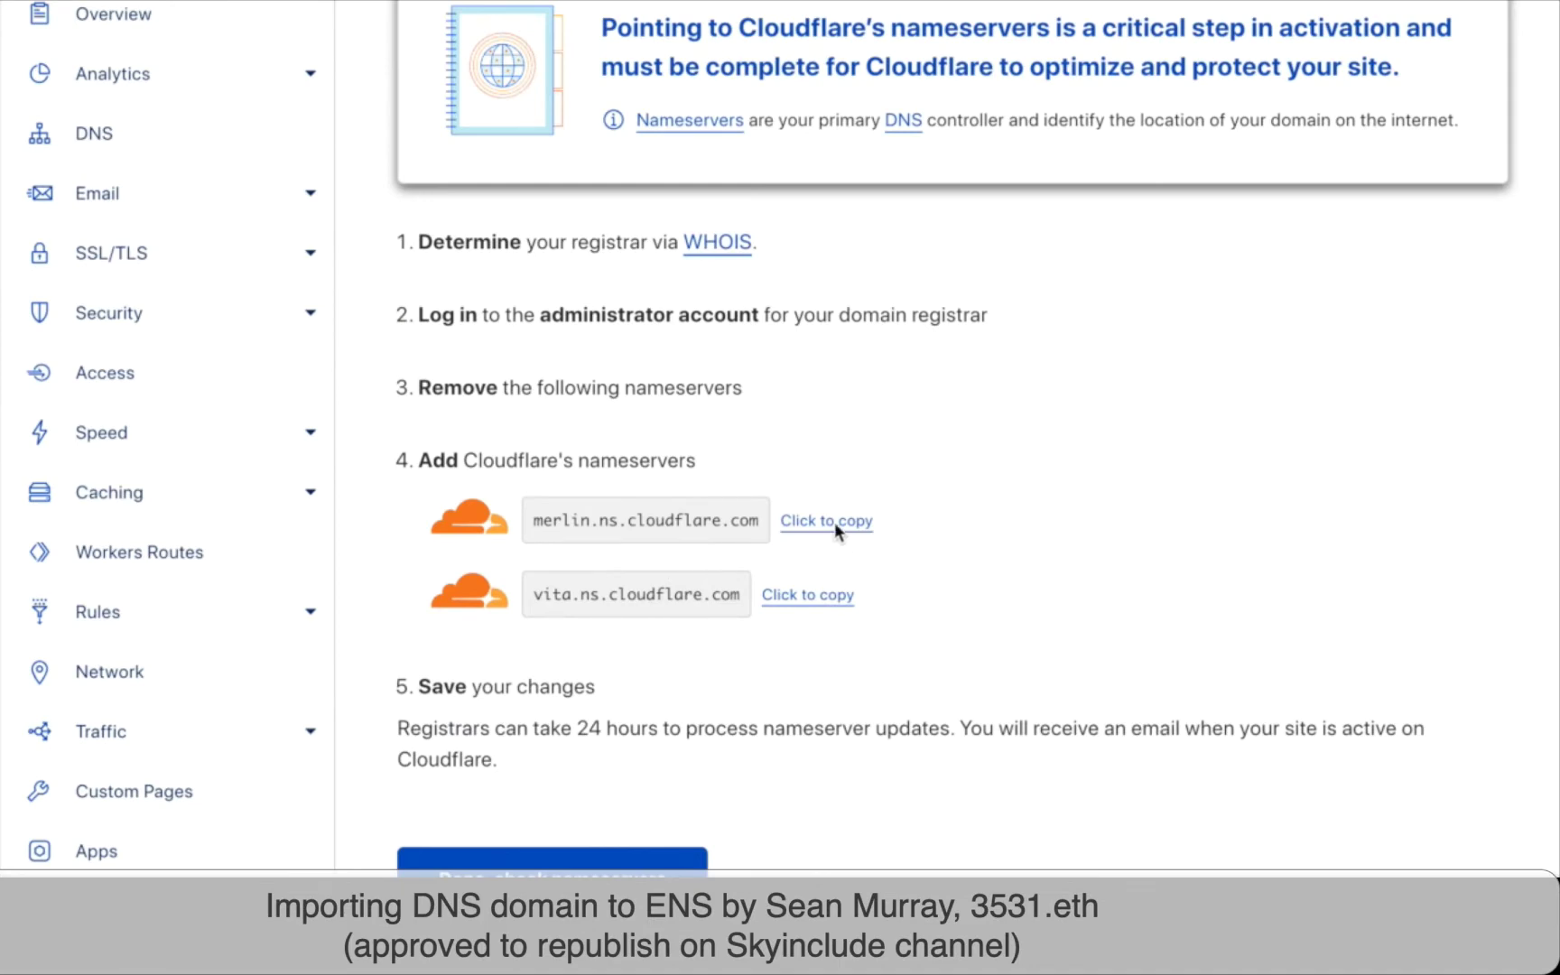
Copy merlin.ns.cloudflare.com from Cloudflare and enter it in Namecheap as the first Custom DNS nameserver for 555.money
click(795, 522)
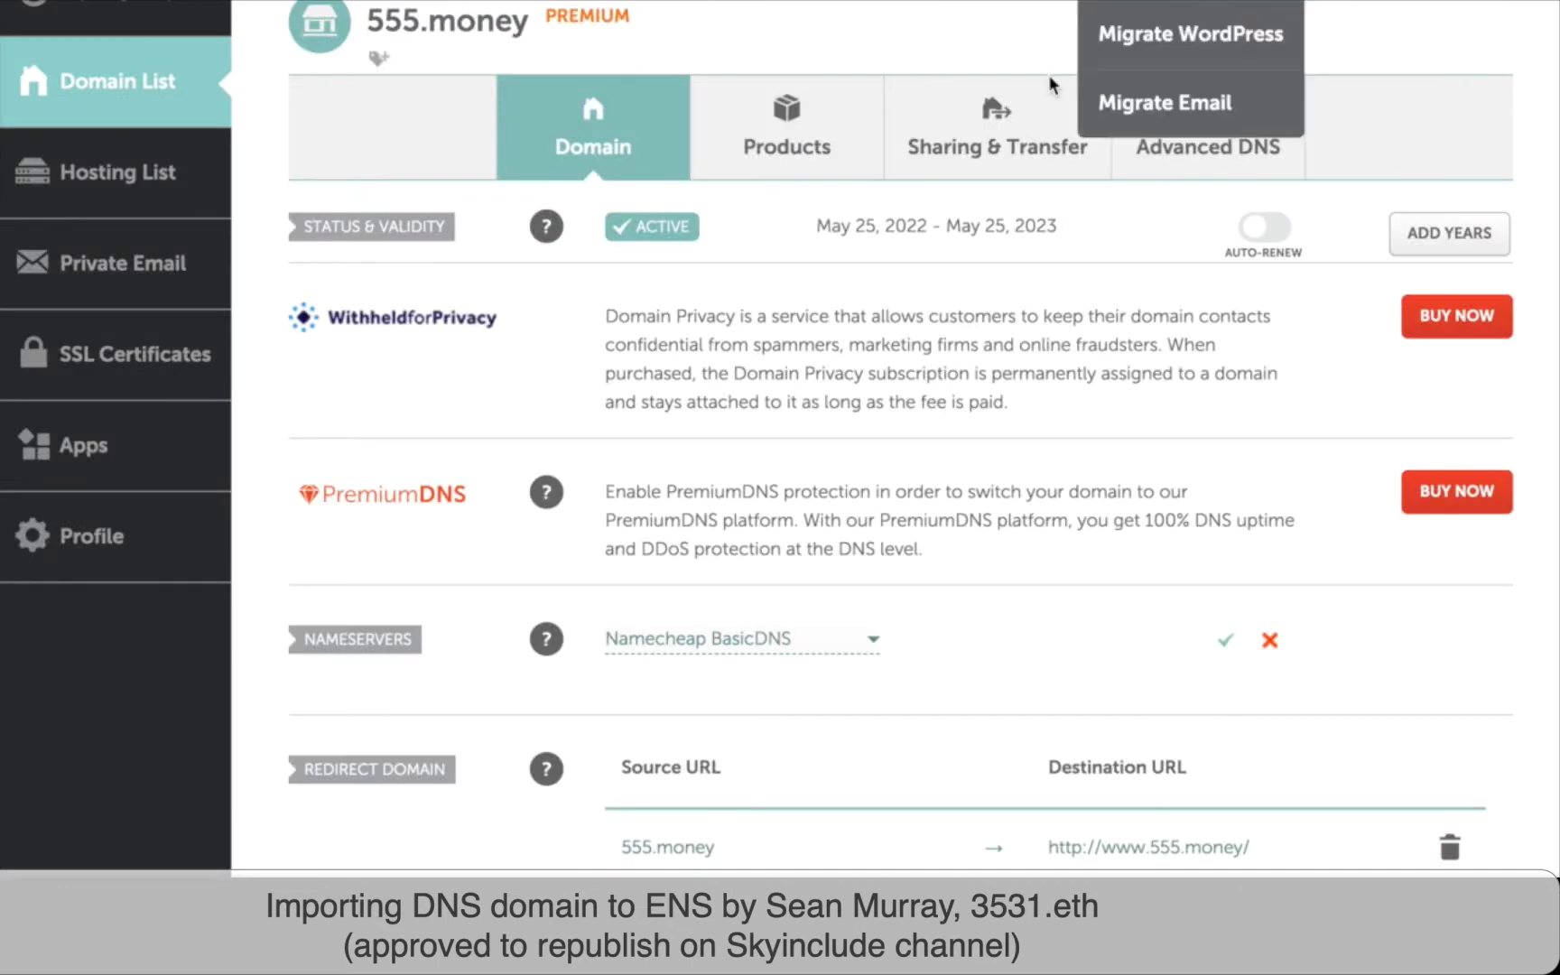
click(677, 639)
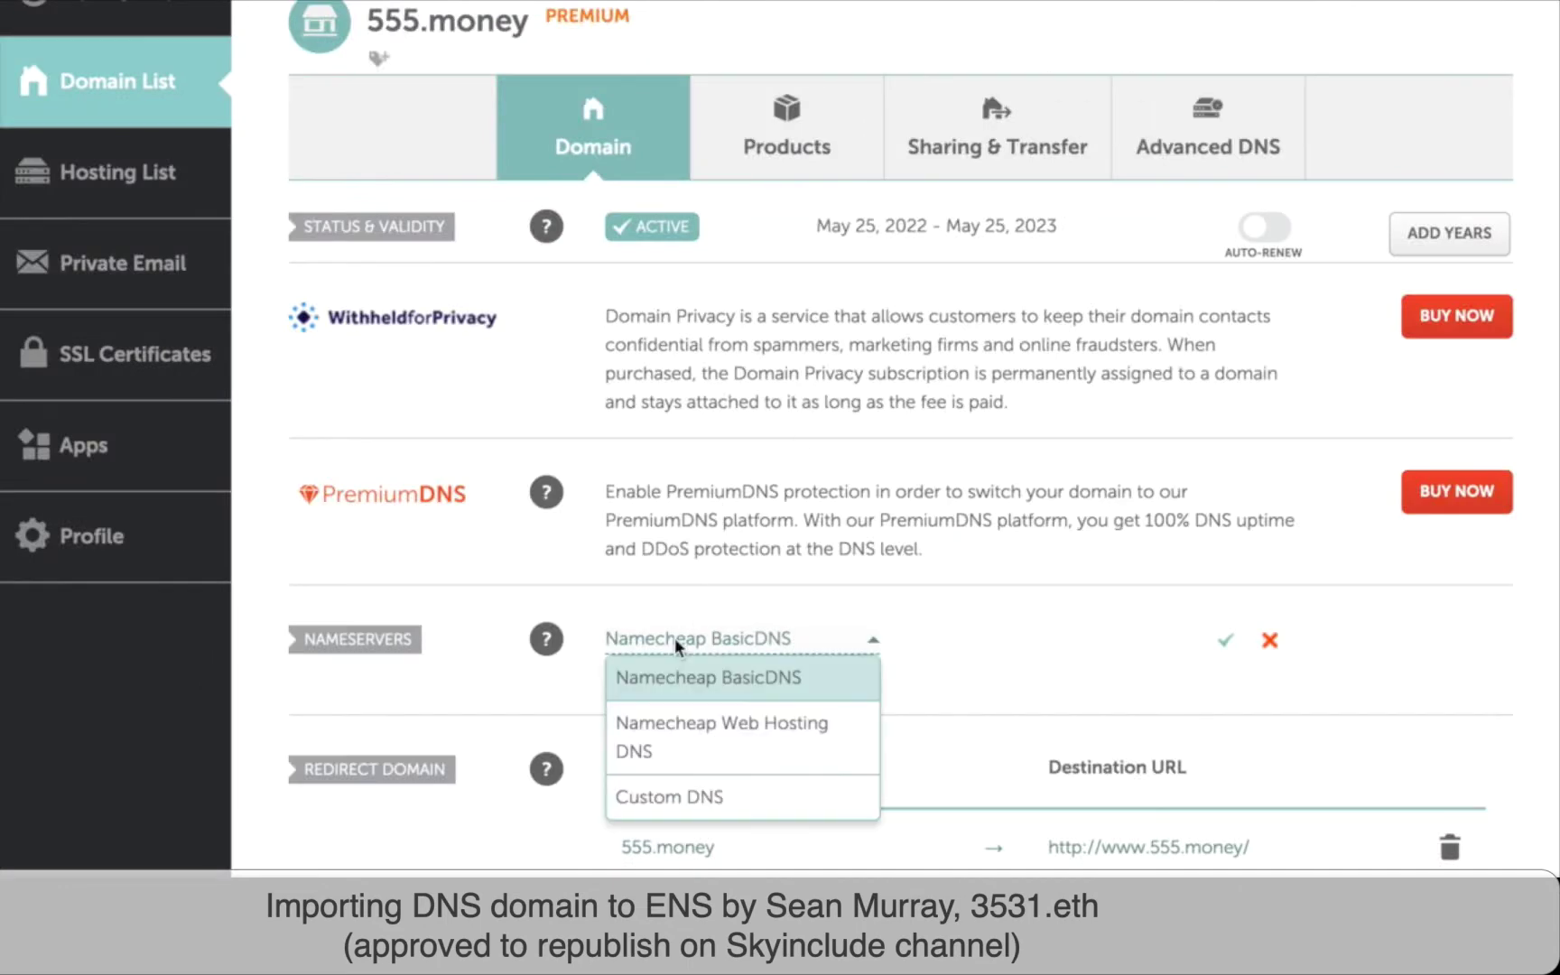
click(684, 797)
click(670, 710)
key(ctrl+v)
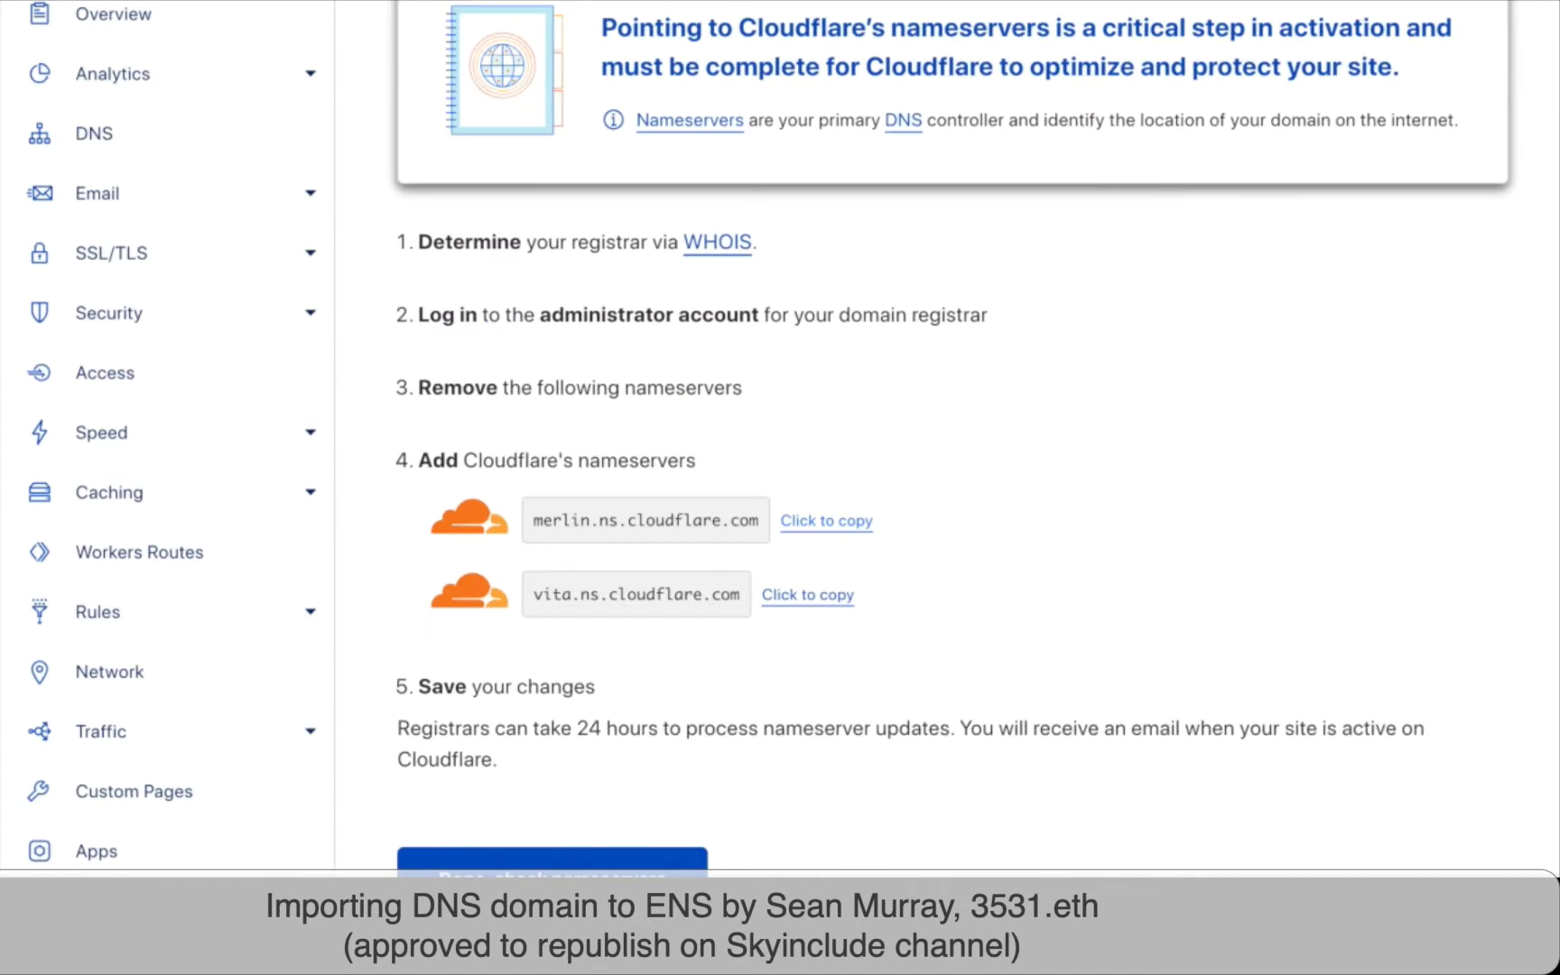
Copy vita.ns.cloudflare.com from Cloudflare into Namecheap as the second nameserver and save the nameserver change
click(809, 595)
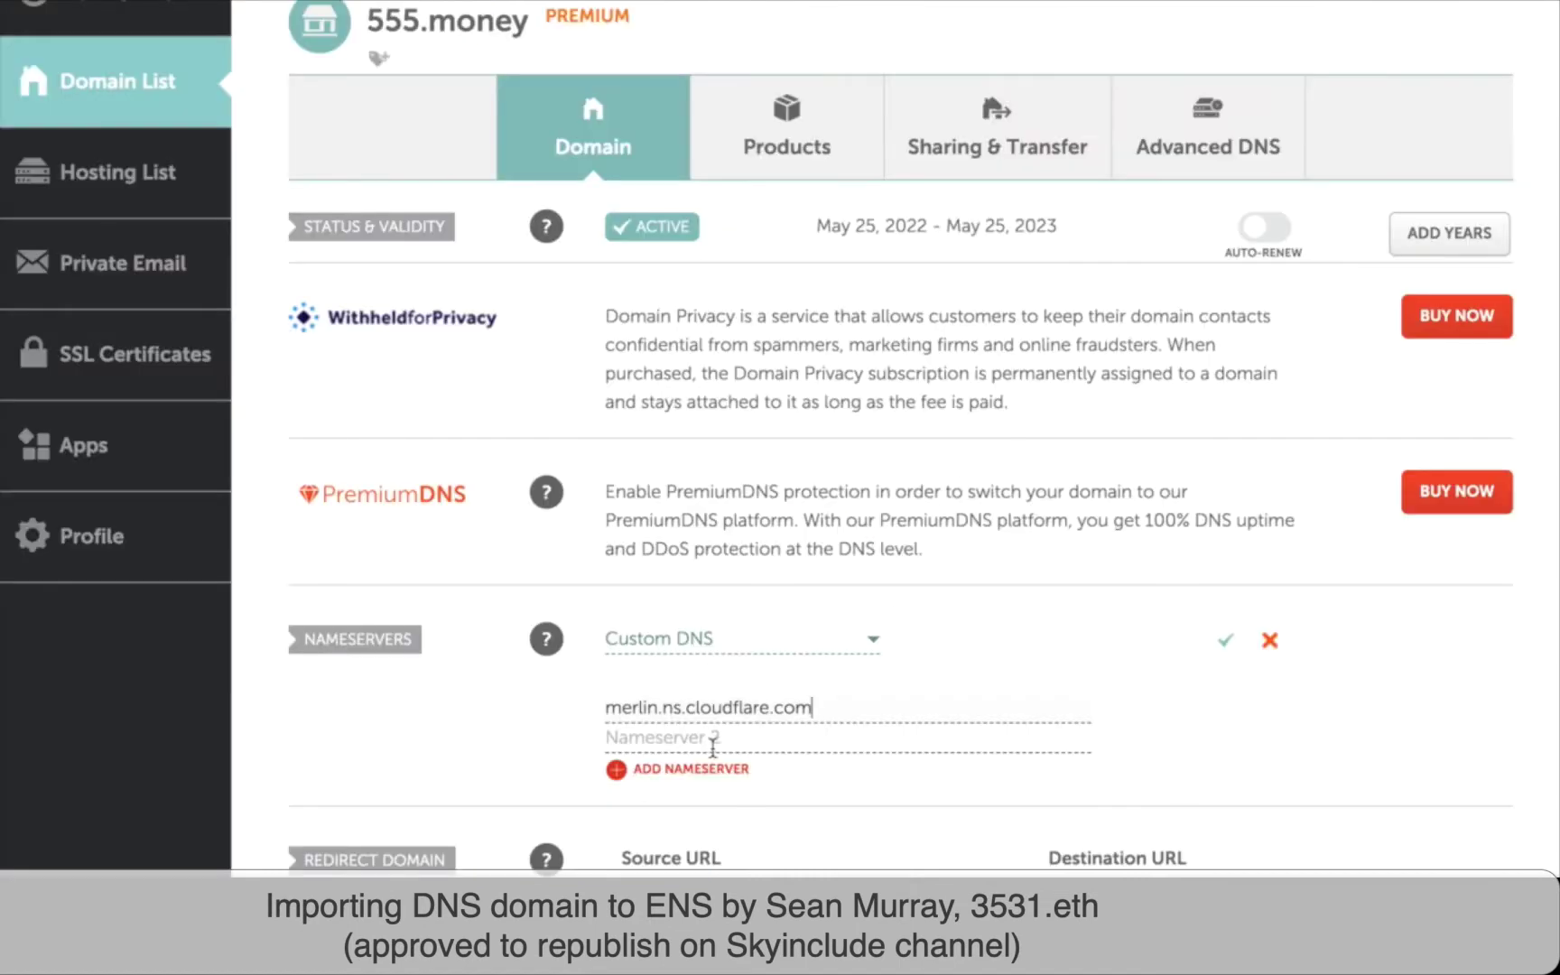
key(ctrl+v)
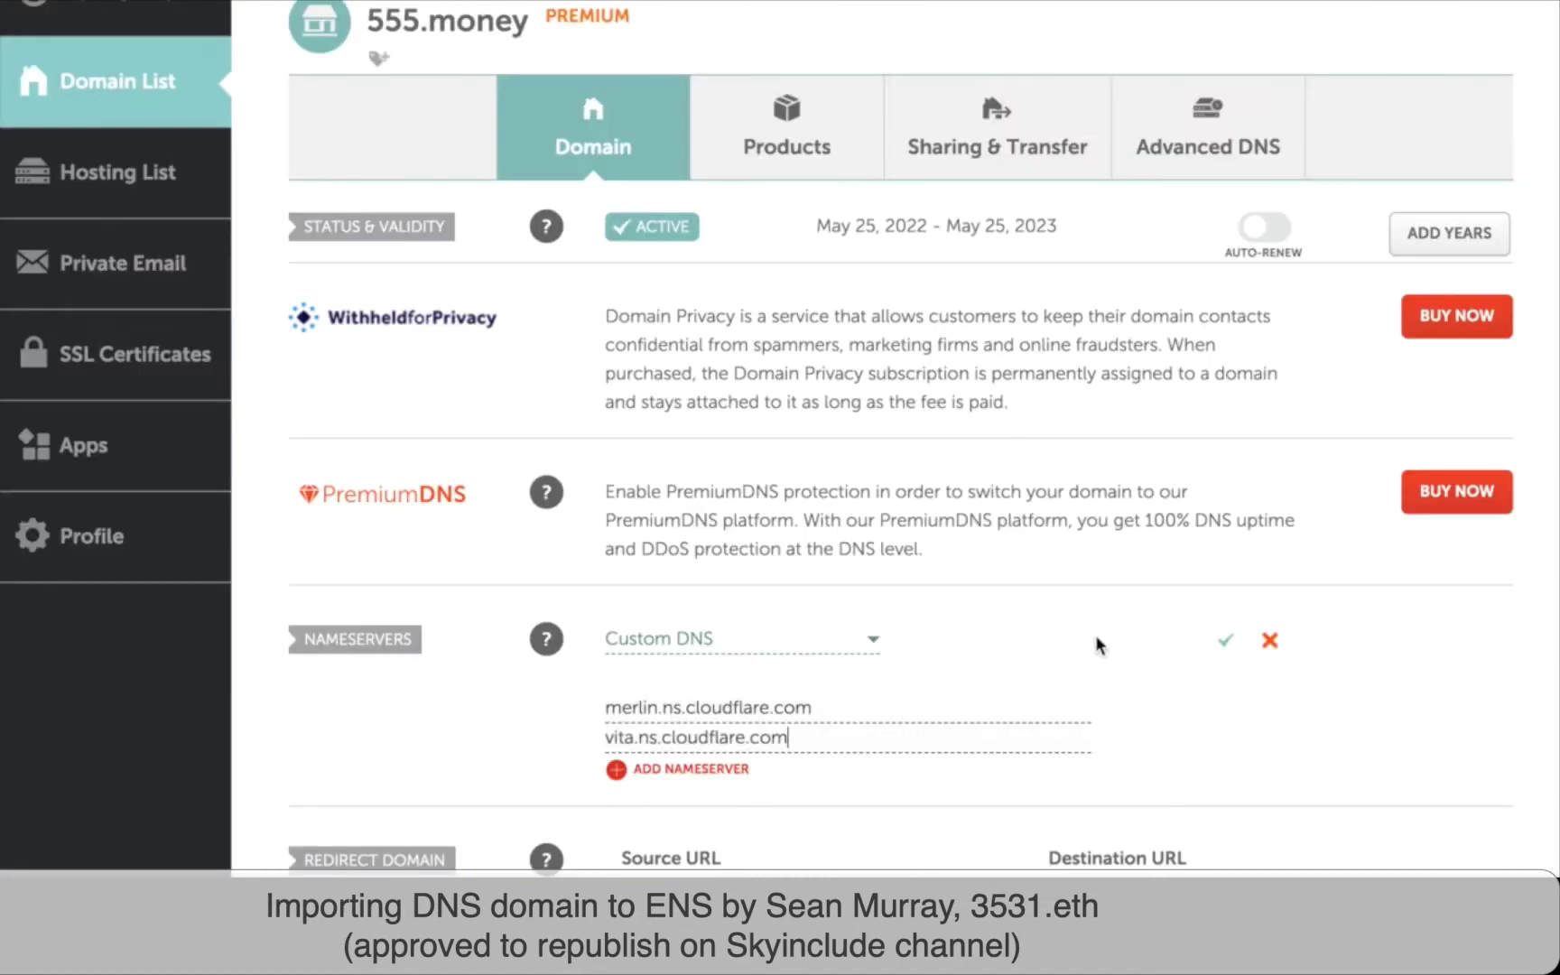
click(1228, 643)
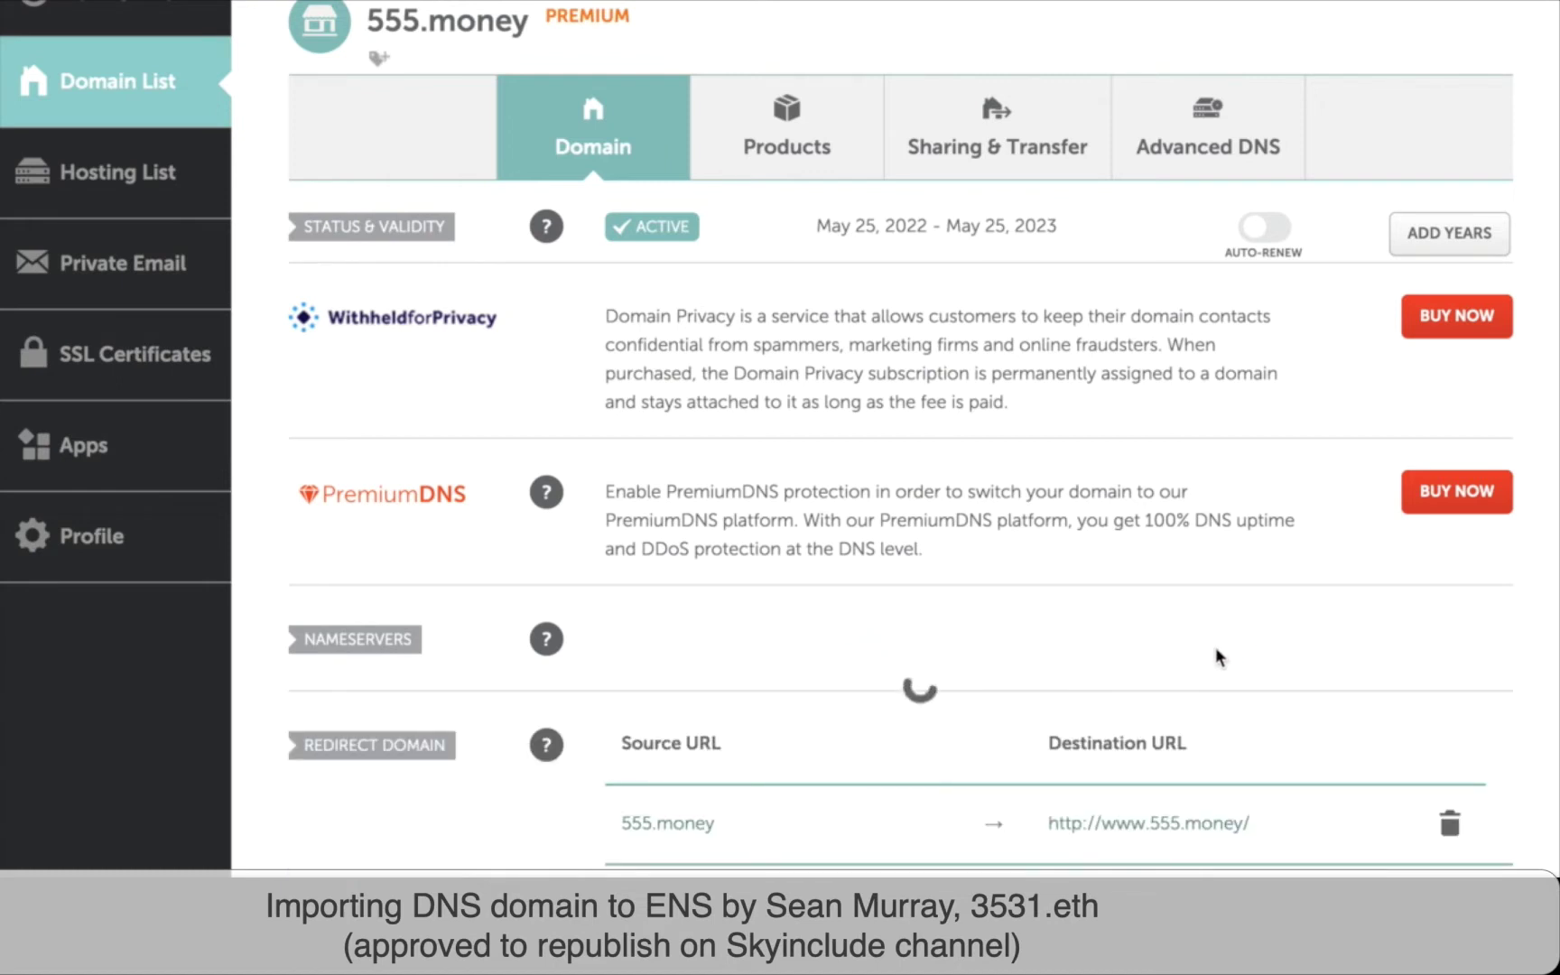
Enable DNSSEC in the advanced DNS settings of 555.money
scroll(1207, 643, down, 1)
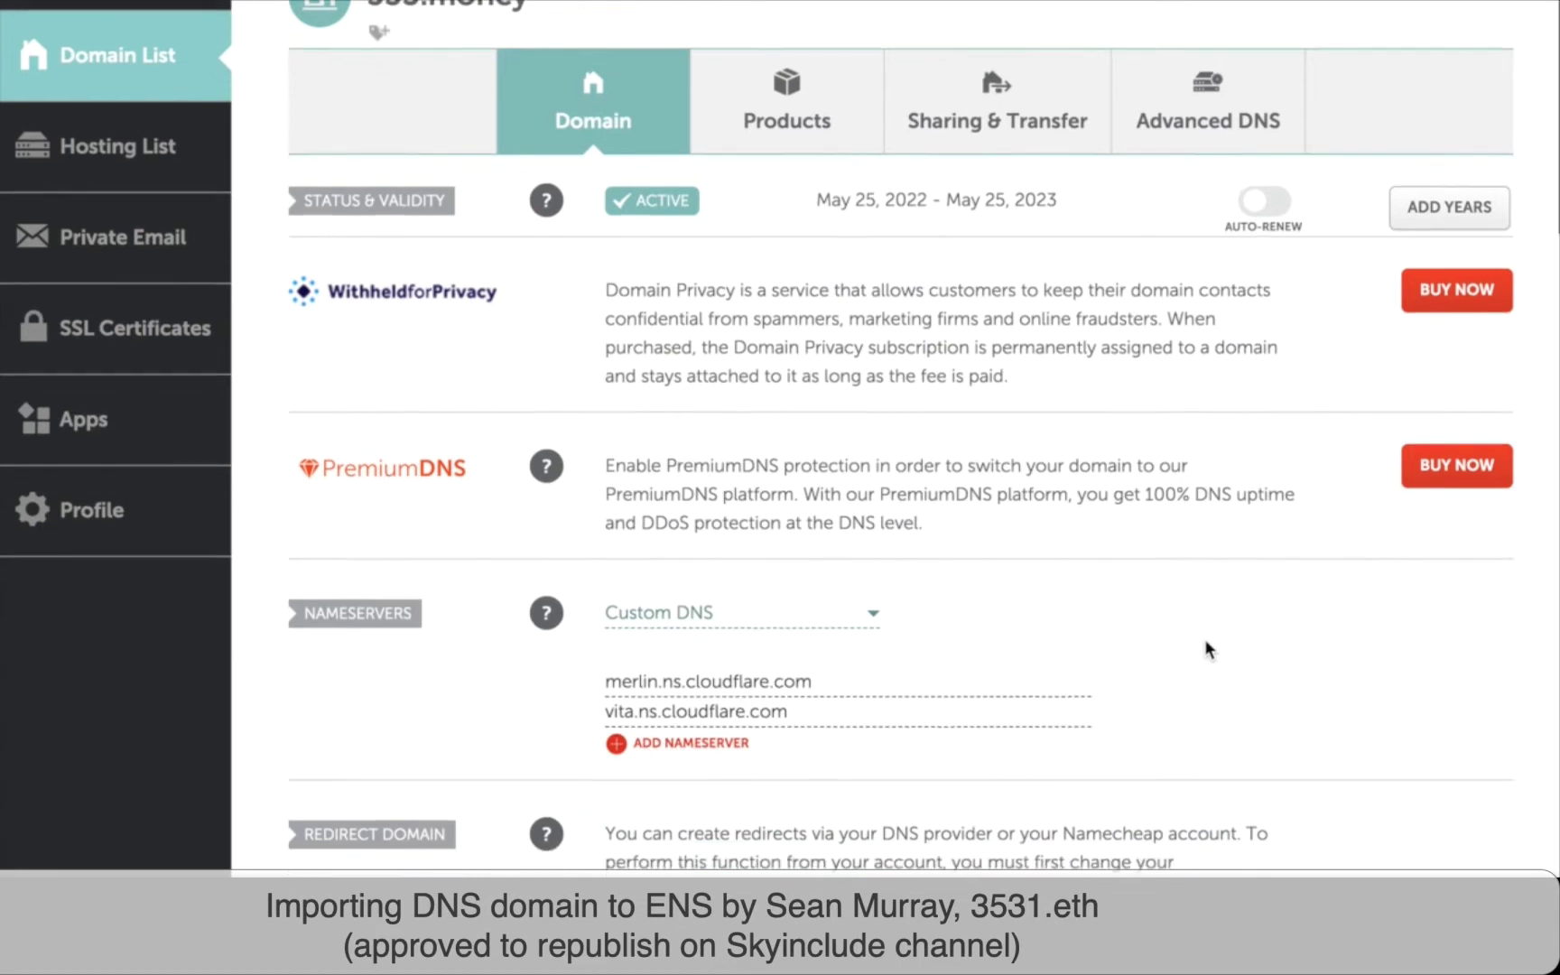
scroll(1207, 643, up, 1)
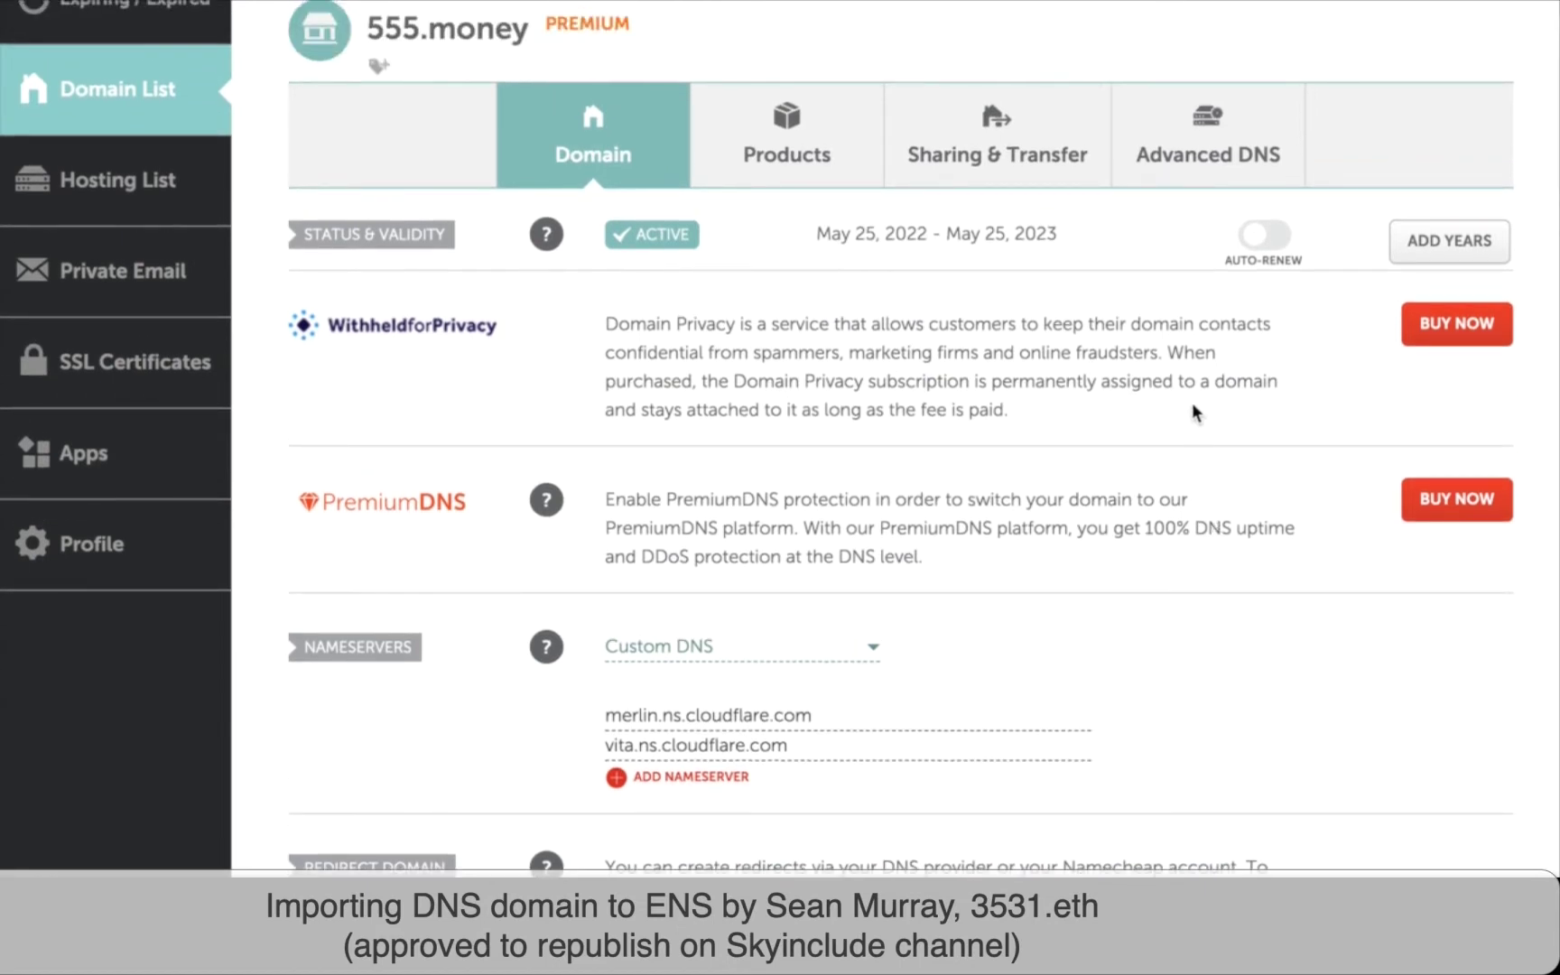
scroll(1199, 202, down, 1)
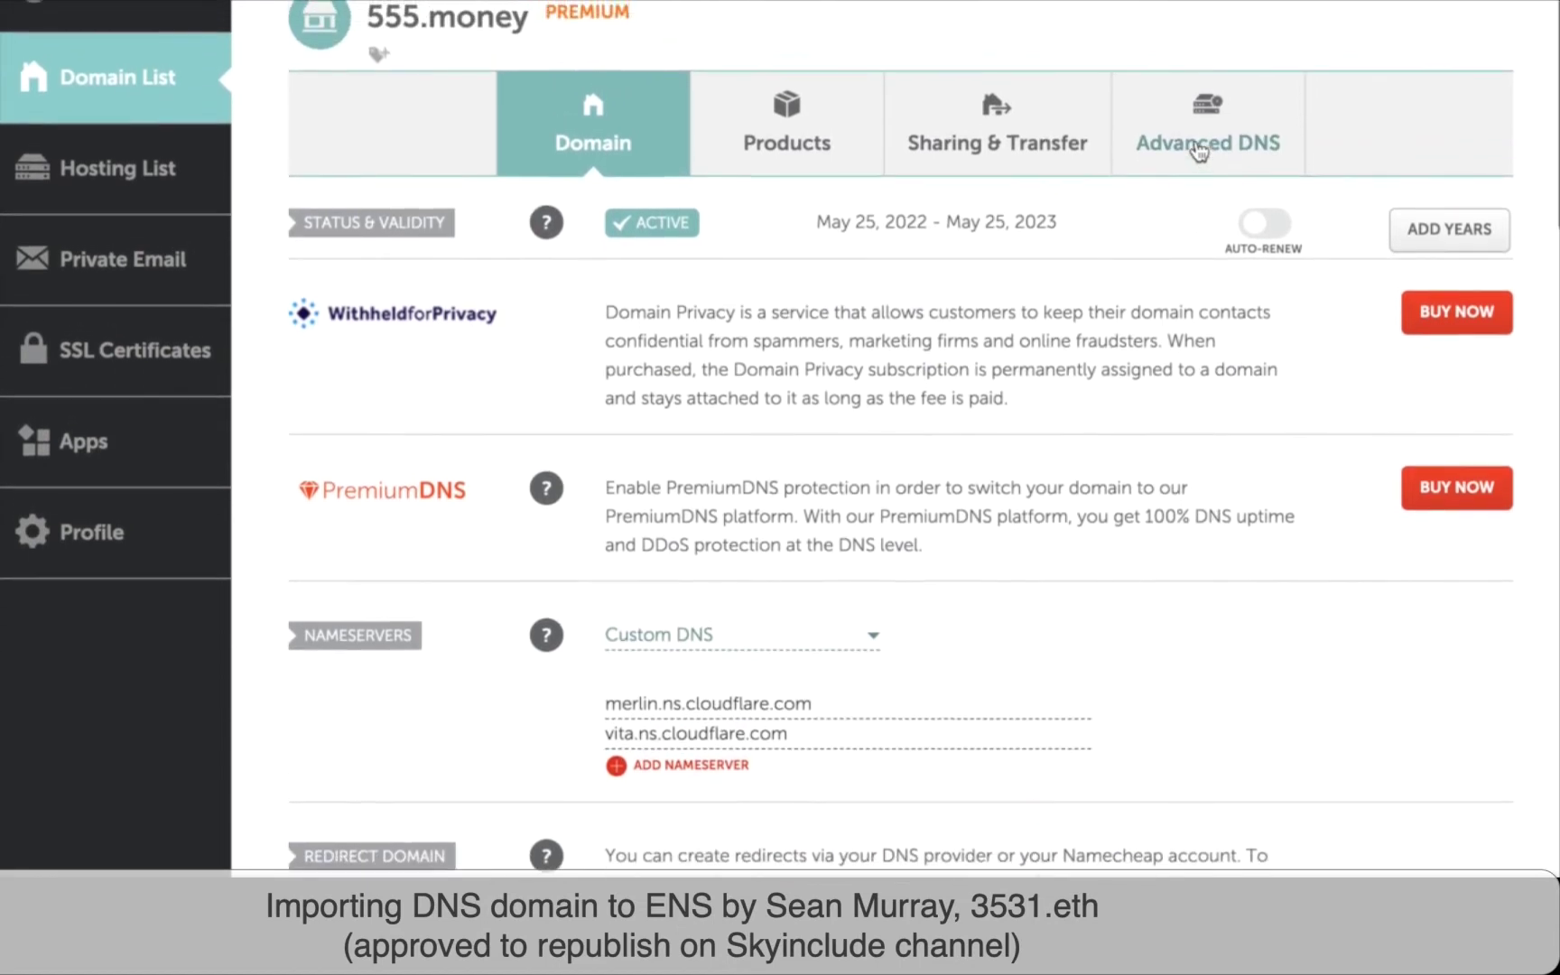
click(1201, 150)
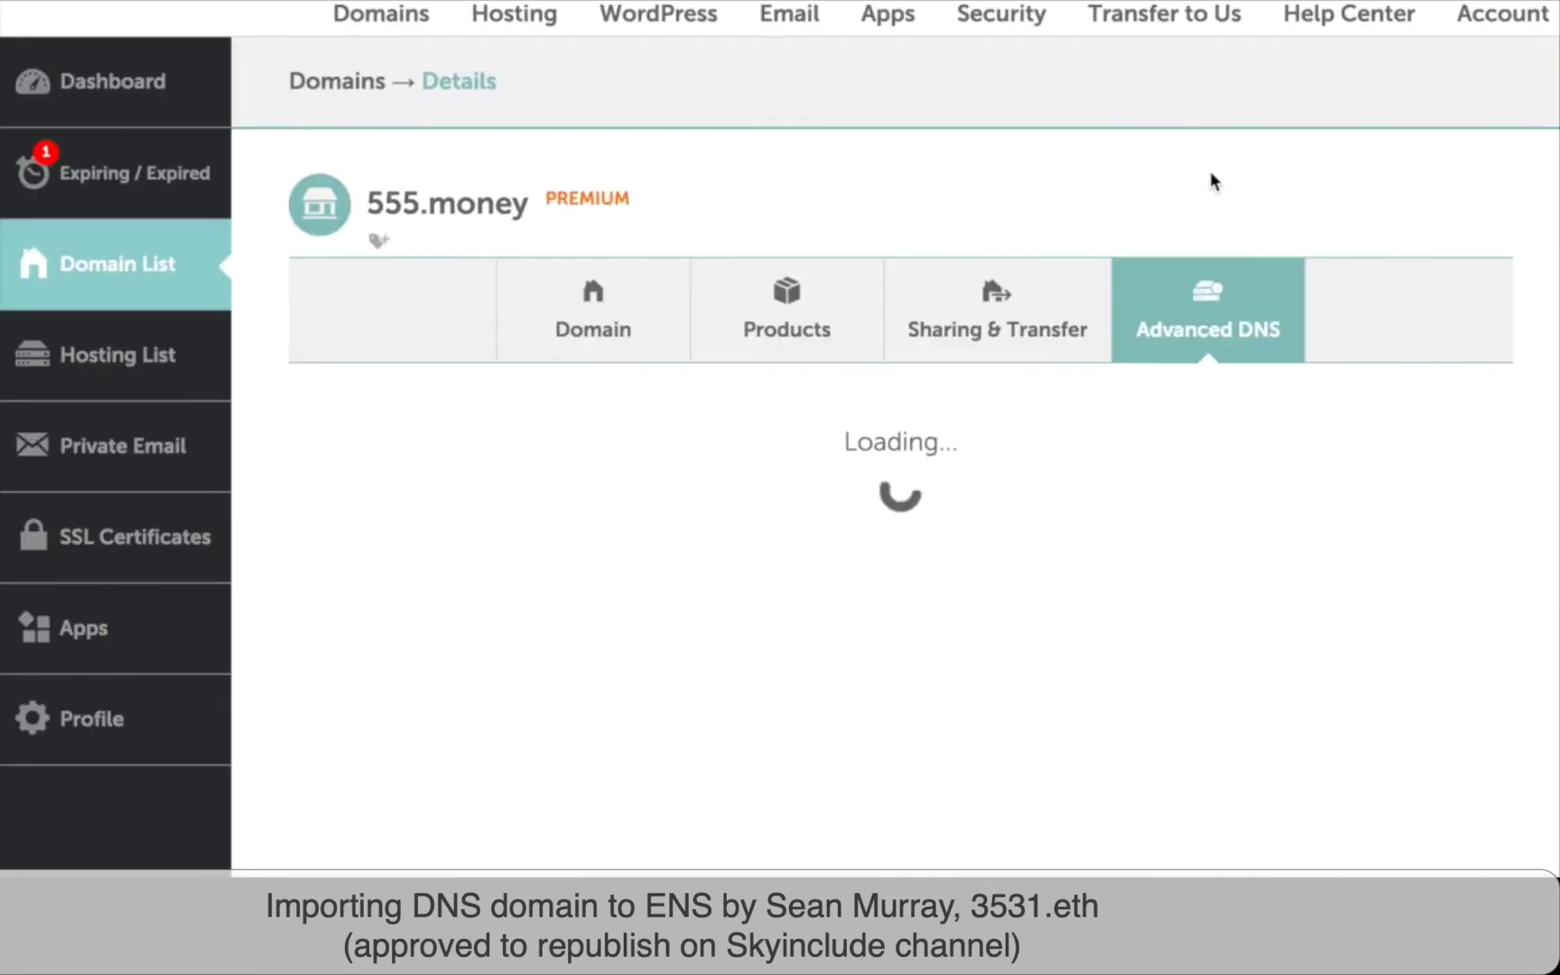
scroll(1171, 215, down, 1)
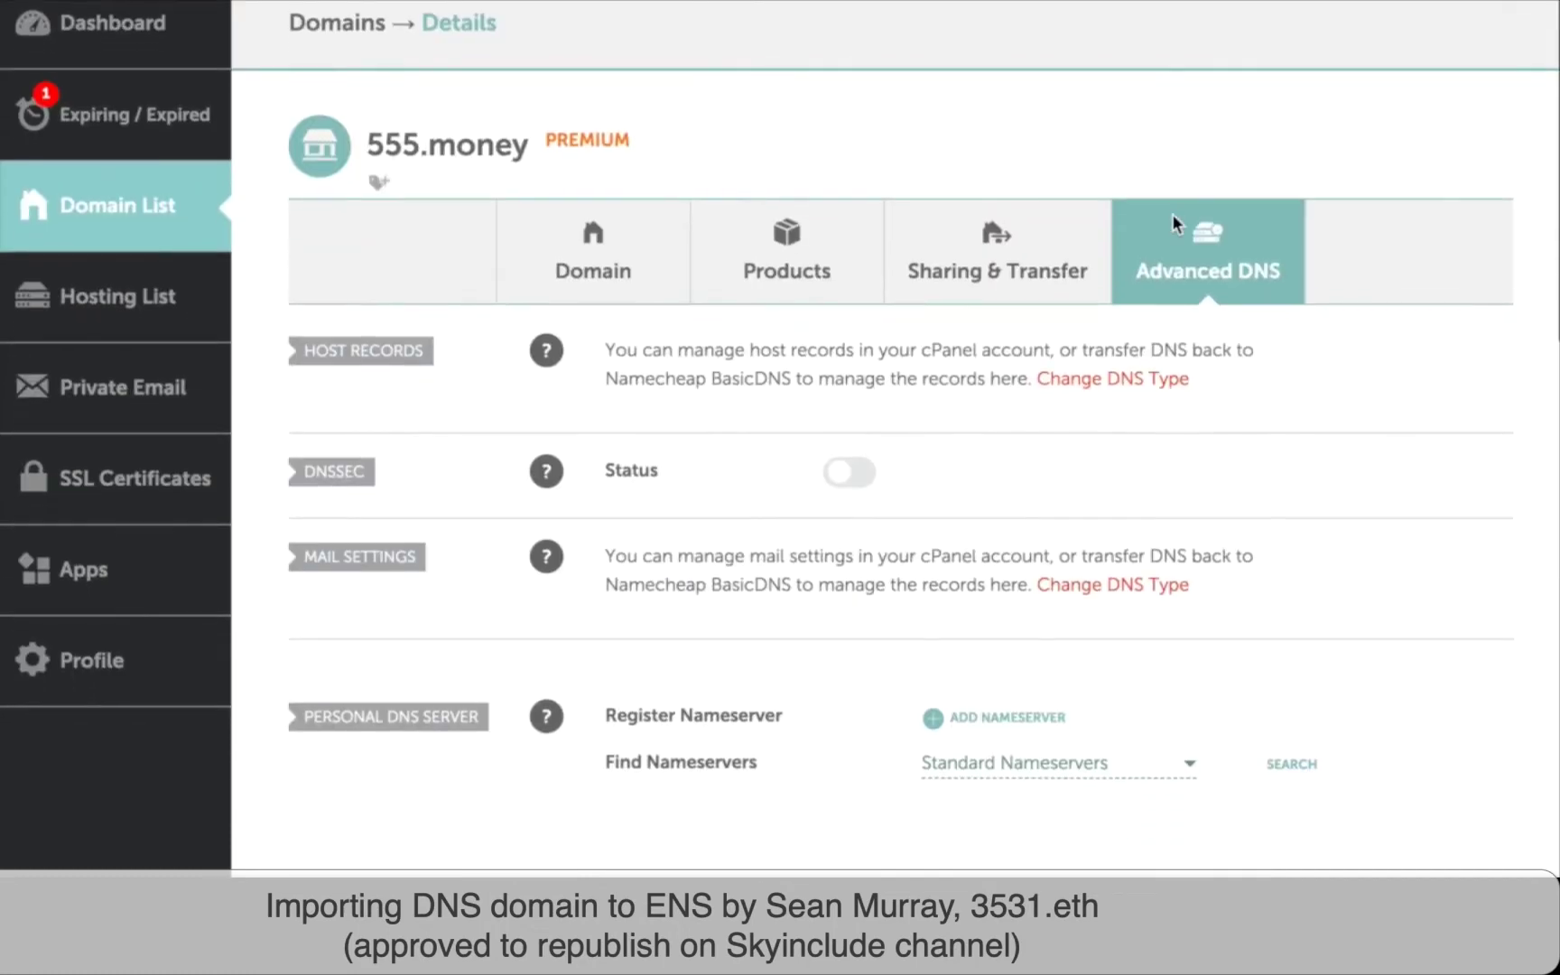
scroll(1171, 224, down, 1)
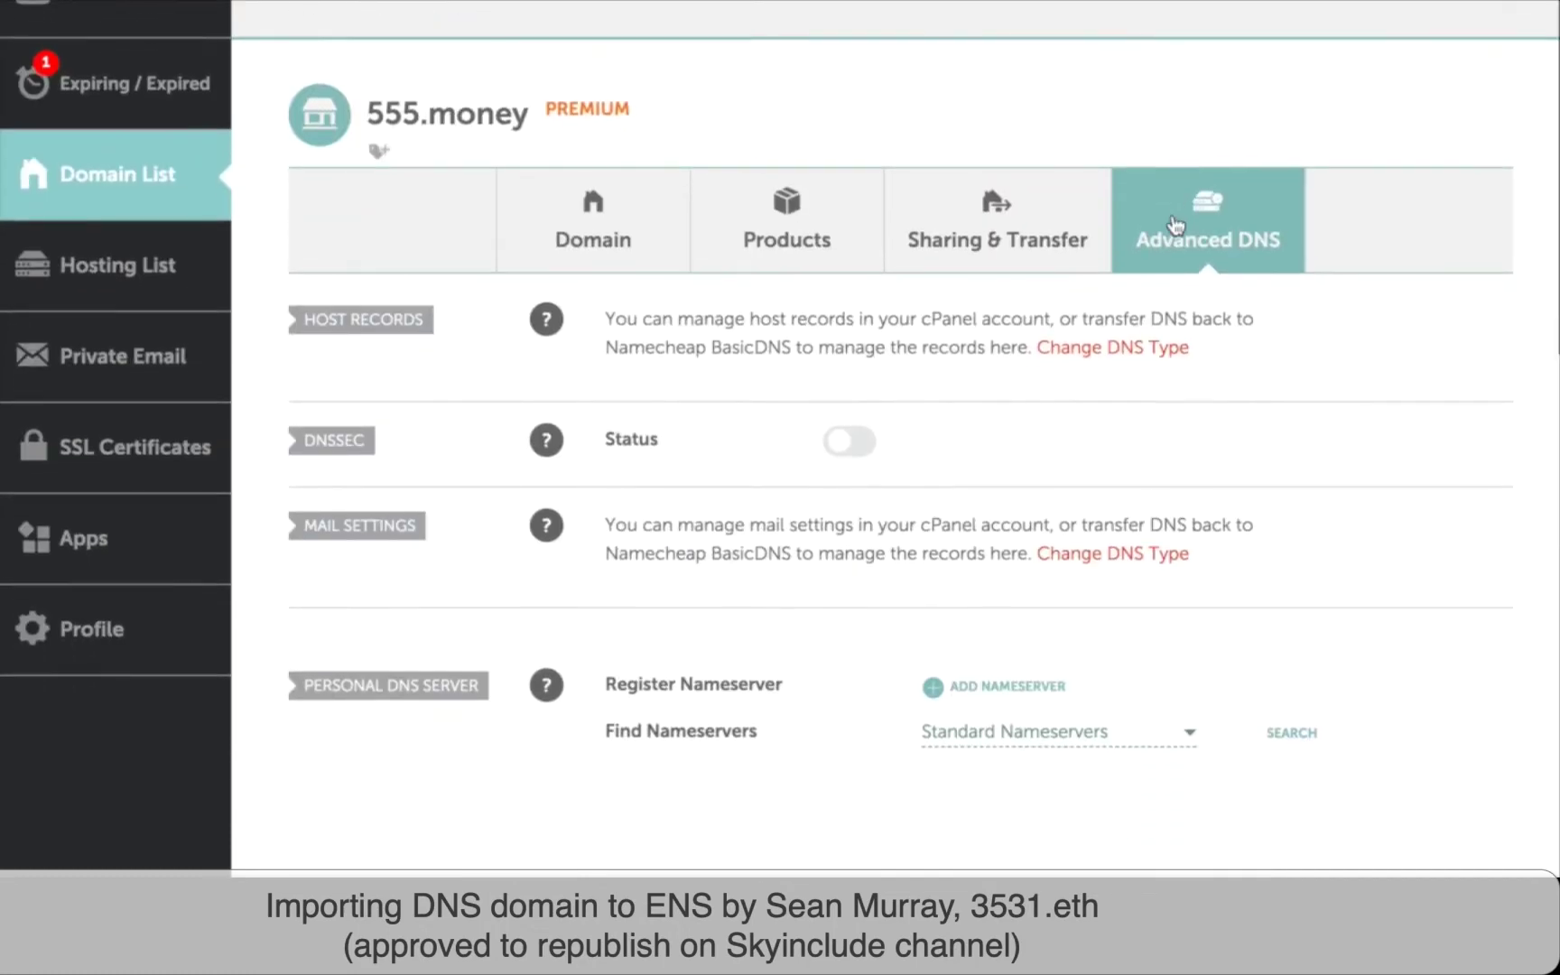
mouse_move(545, 440)
click(849, 441)
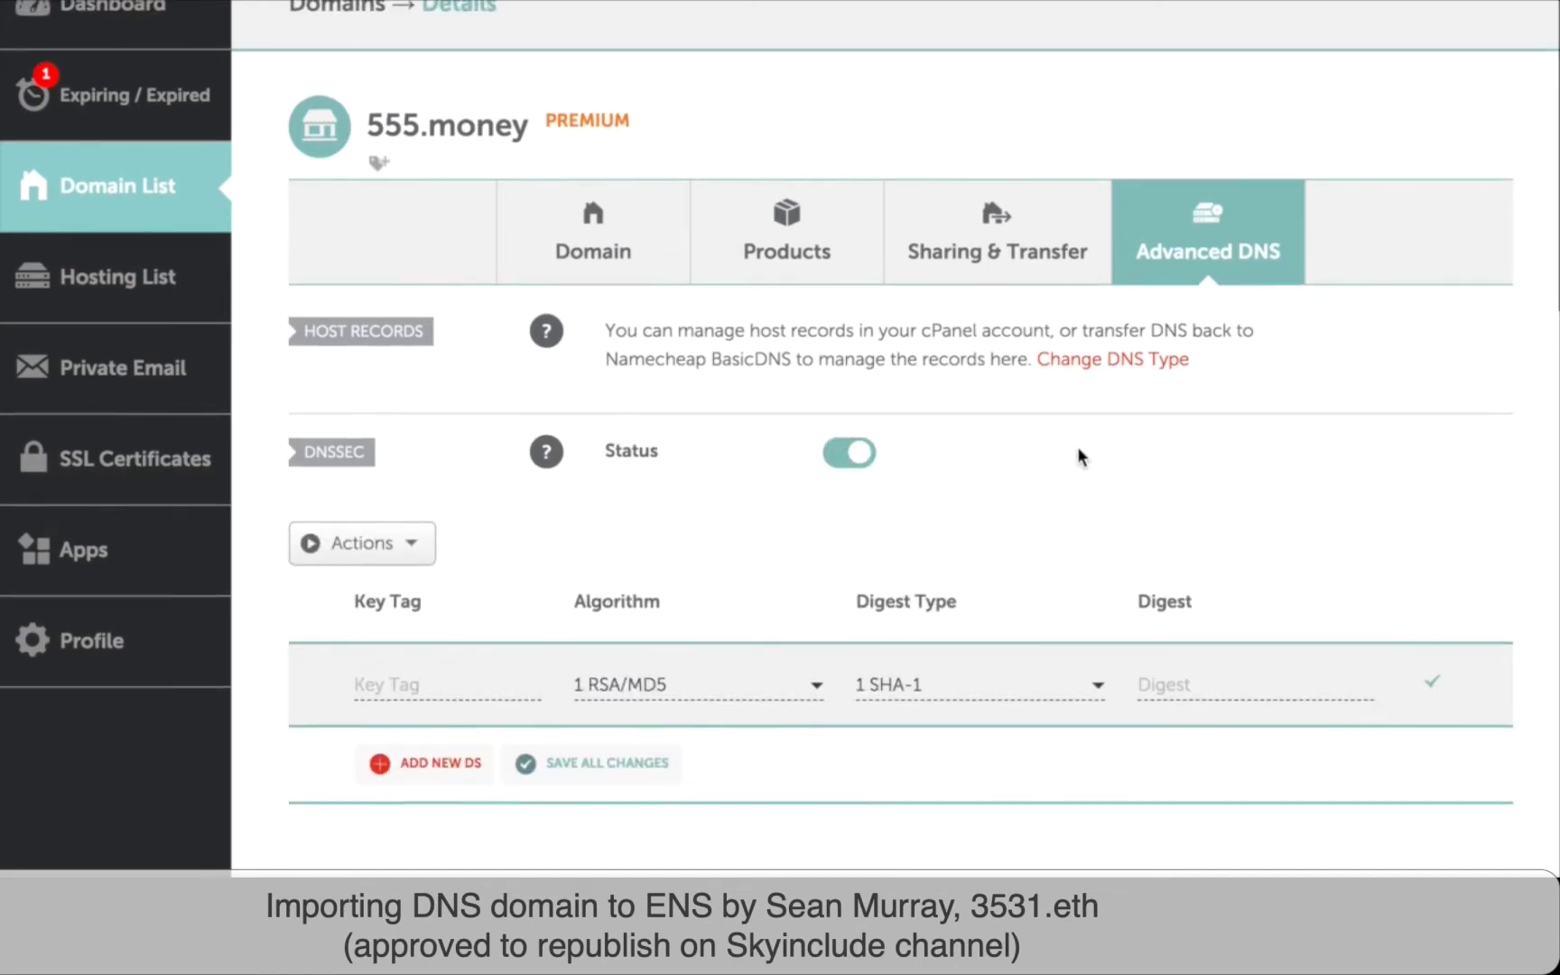
scroll(1080, 449, down, 1)
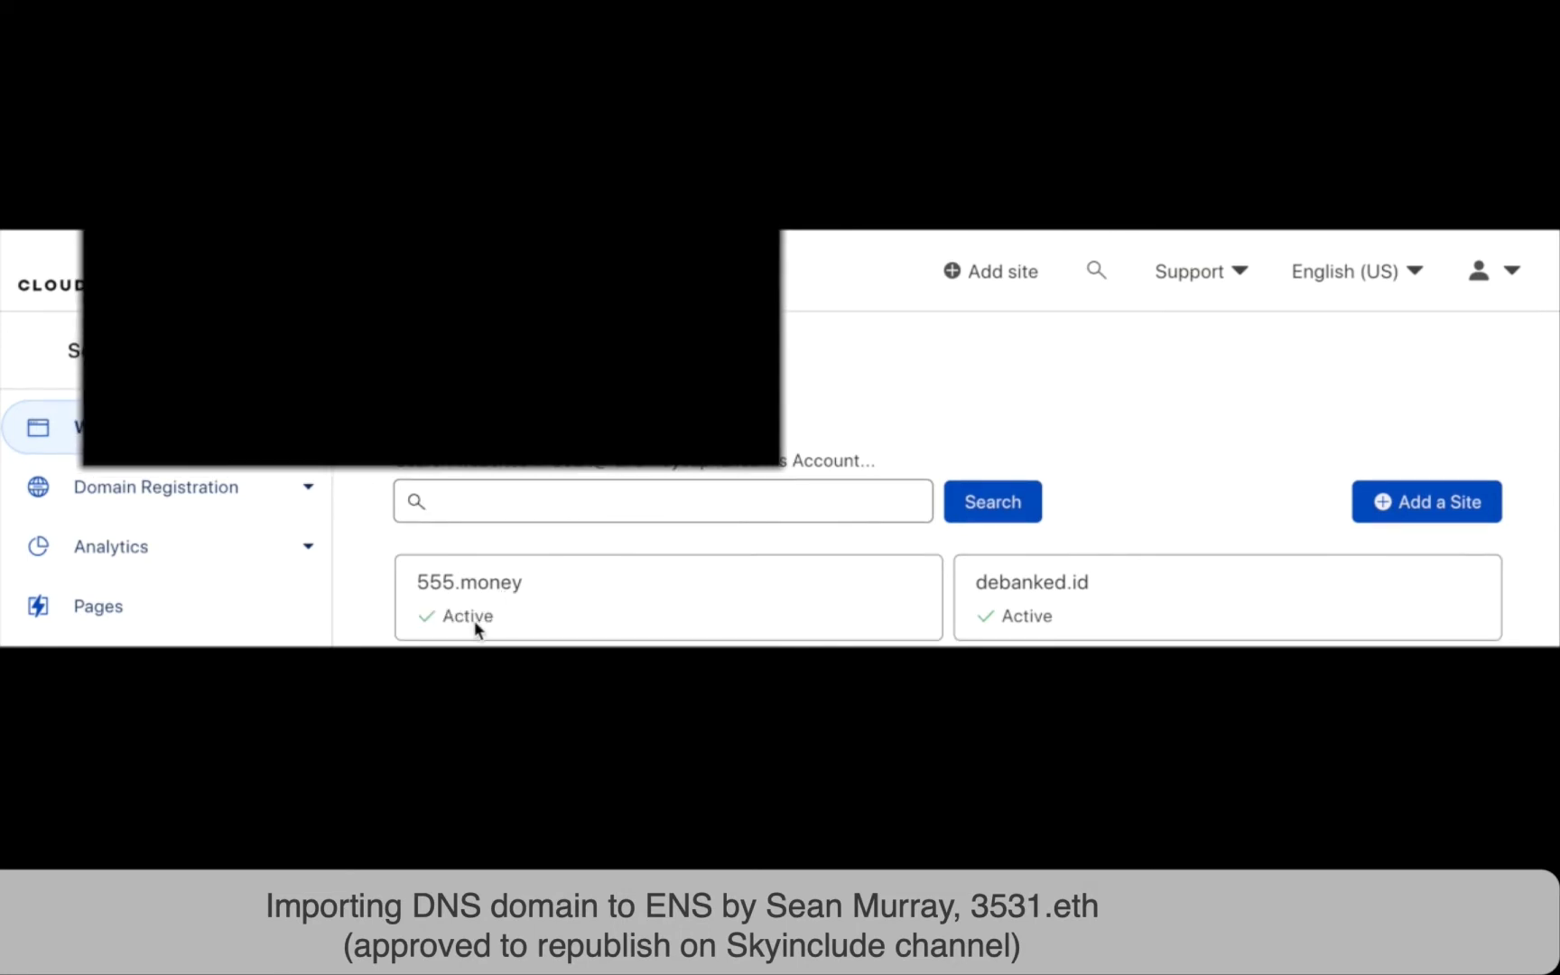
Open the 555.money site in Cloudflare and enable DNSSEC in its DNS settings
click(471, 598)
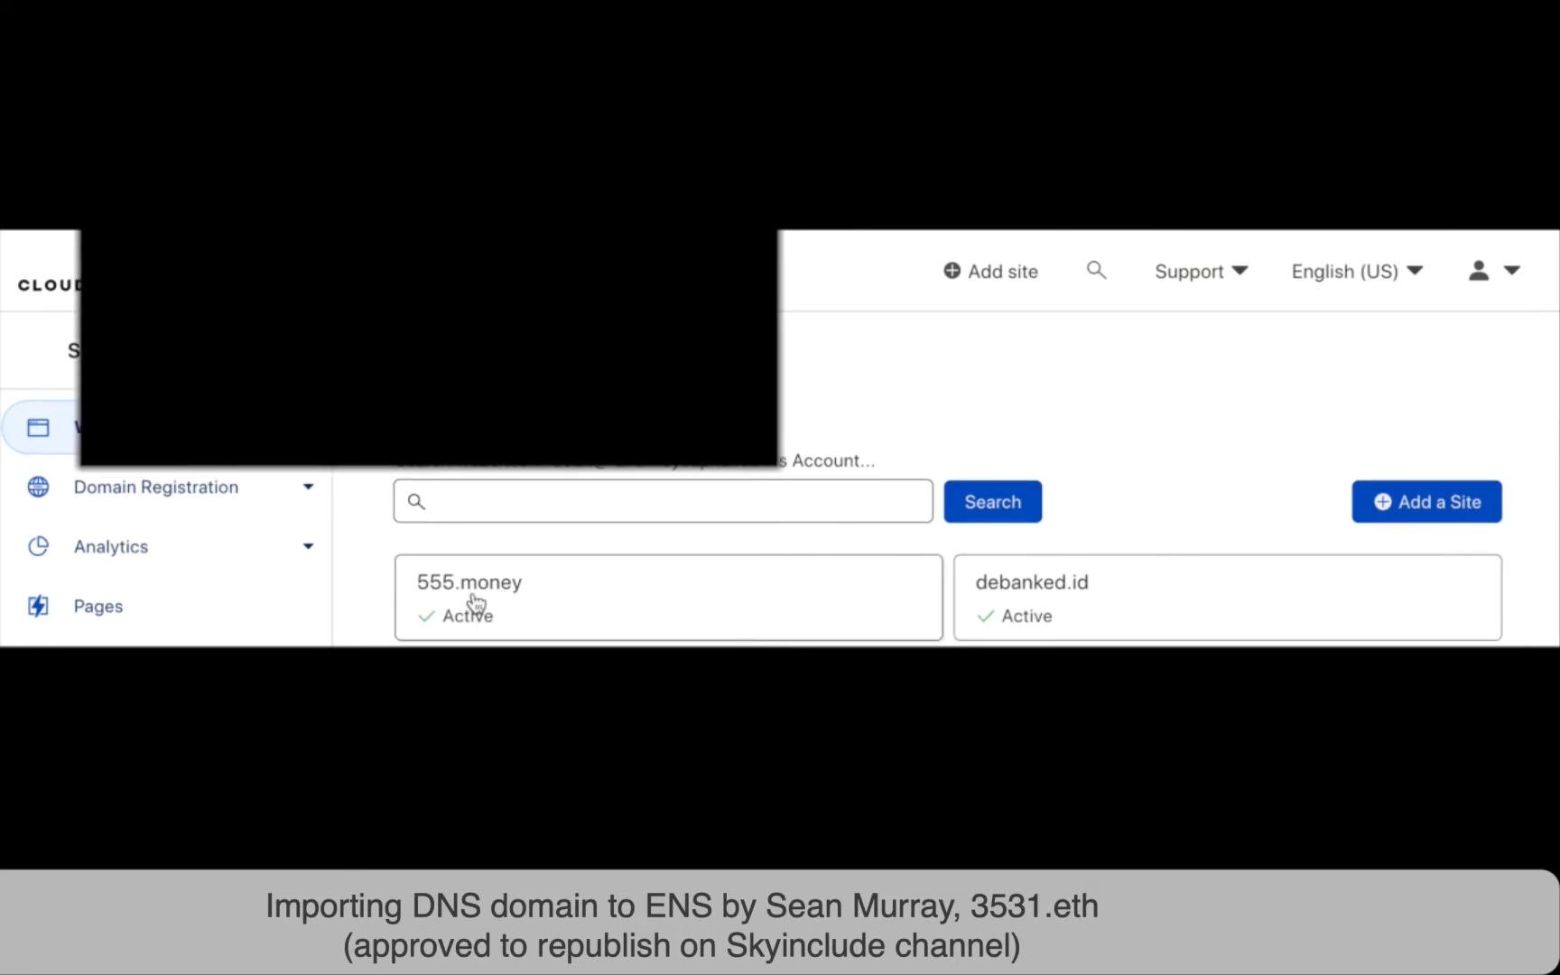
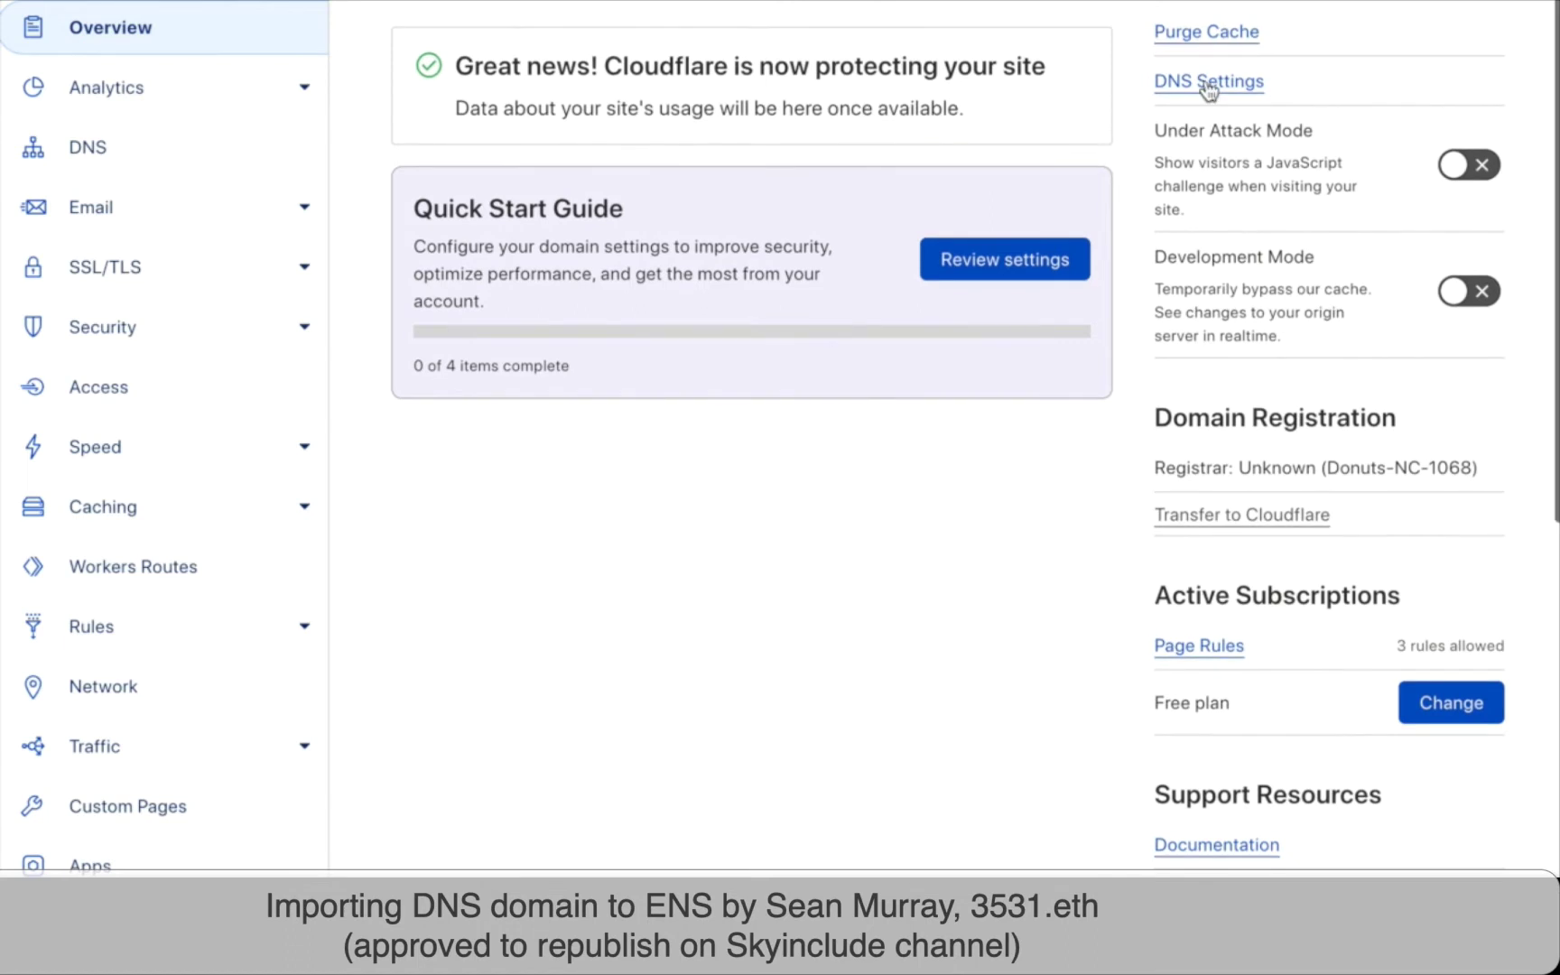
scroll(1127, 134, down, 2)
scroll(787, 193, down, 5)
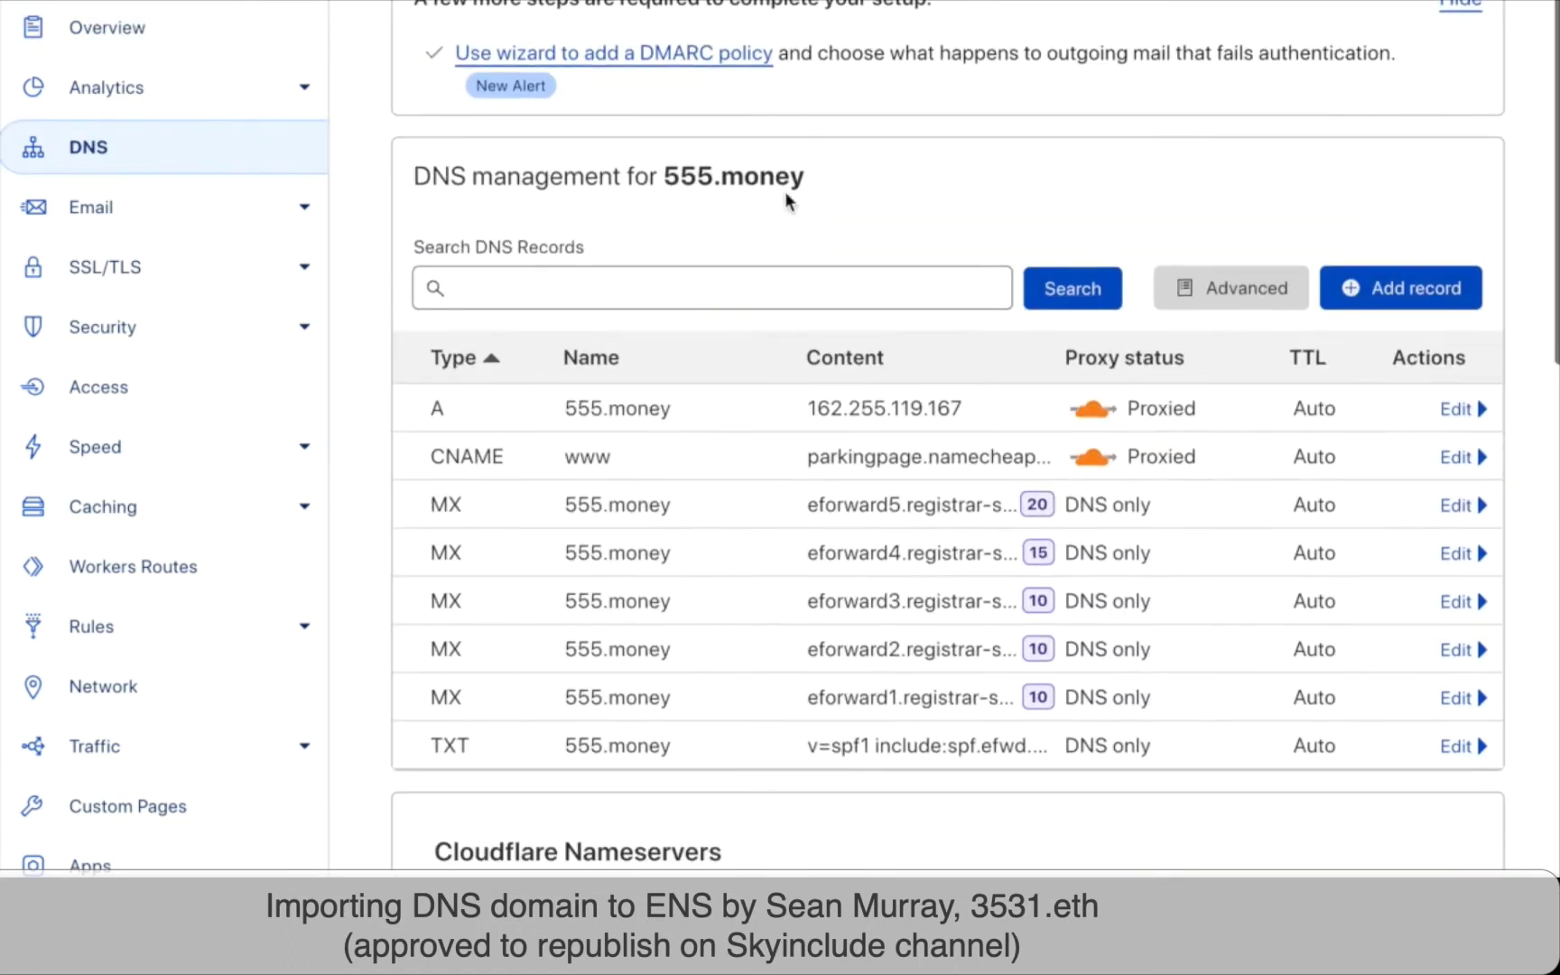
scroll(786, 192, down, 10)
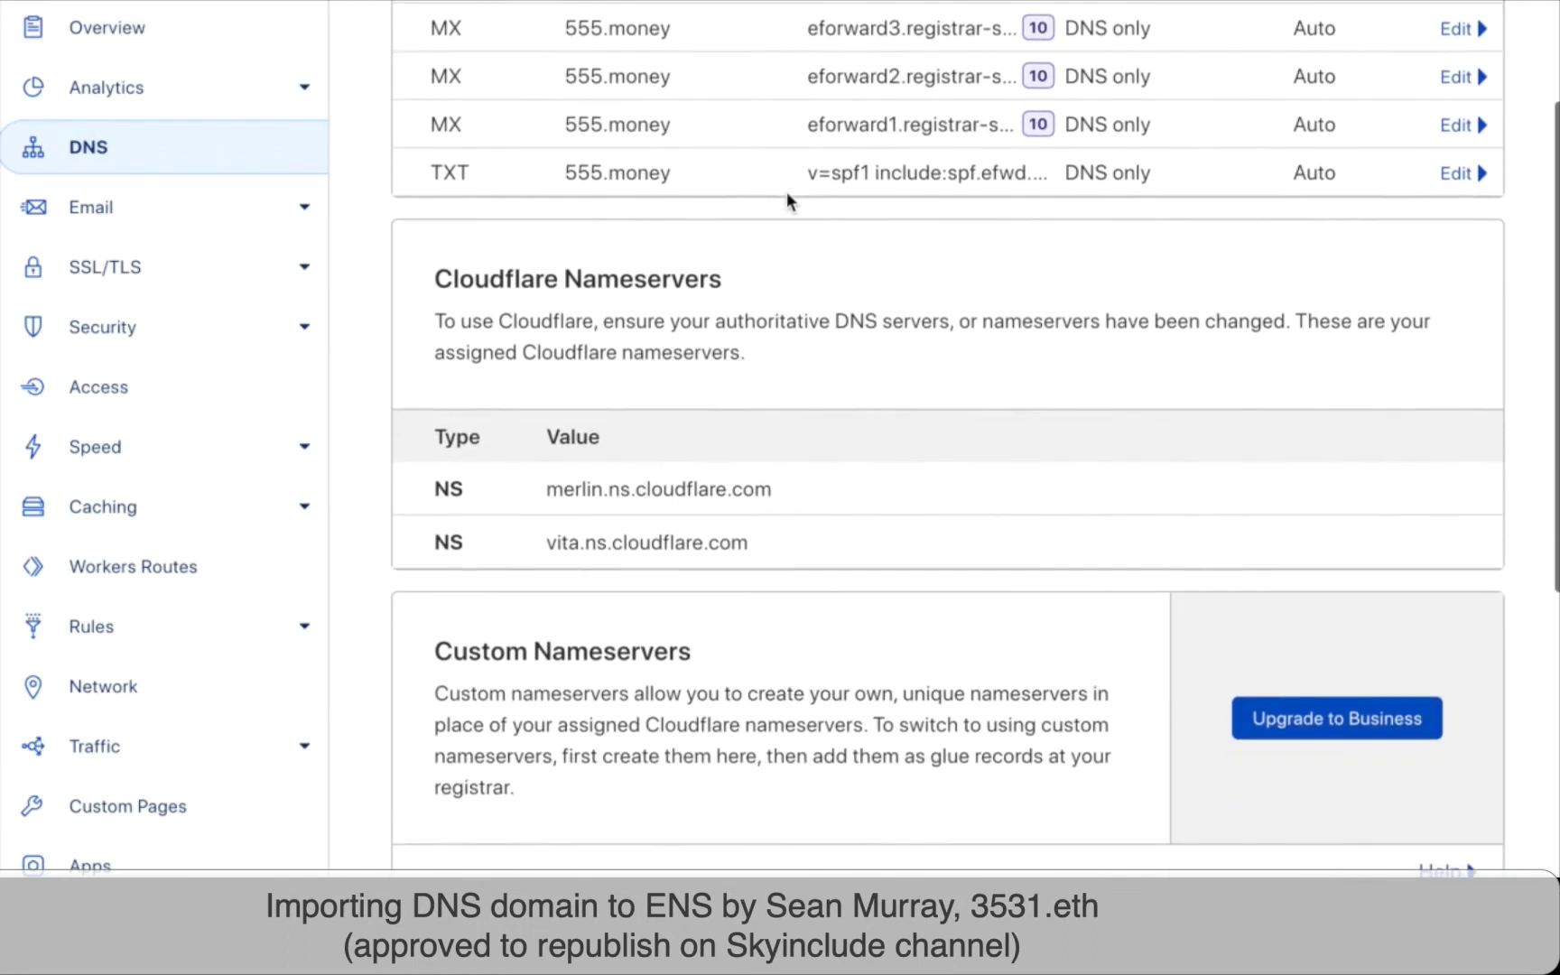
scroll(995, 415, down, 3)
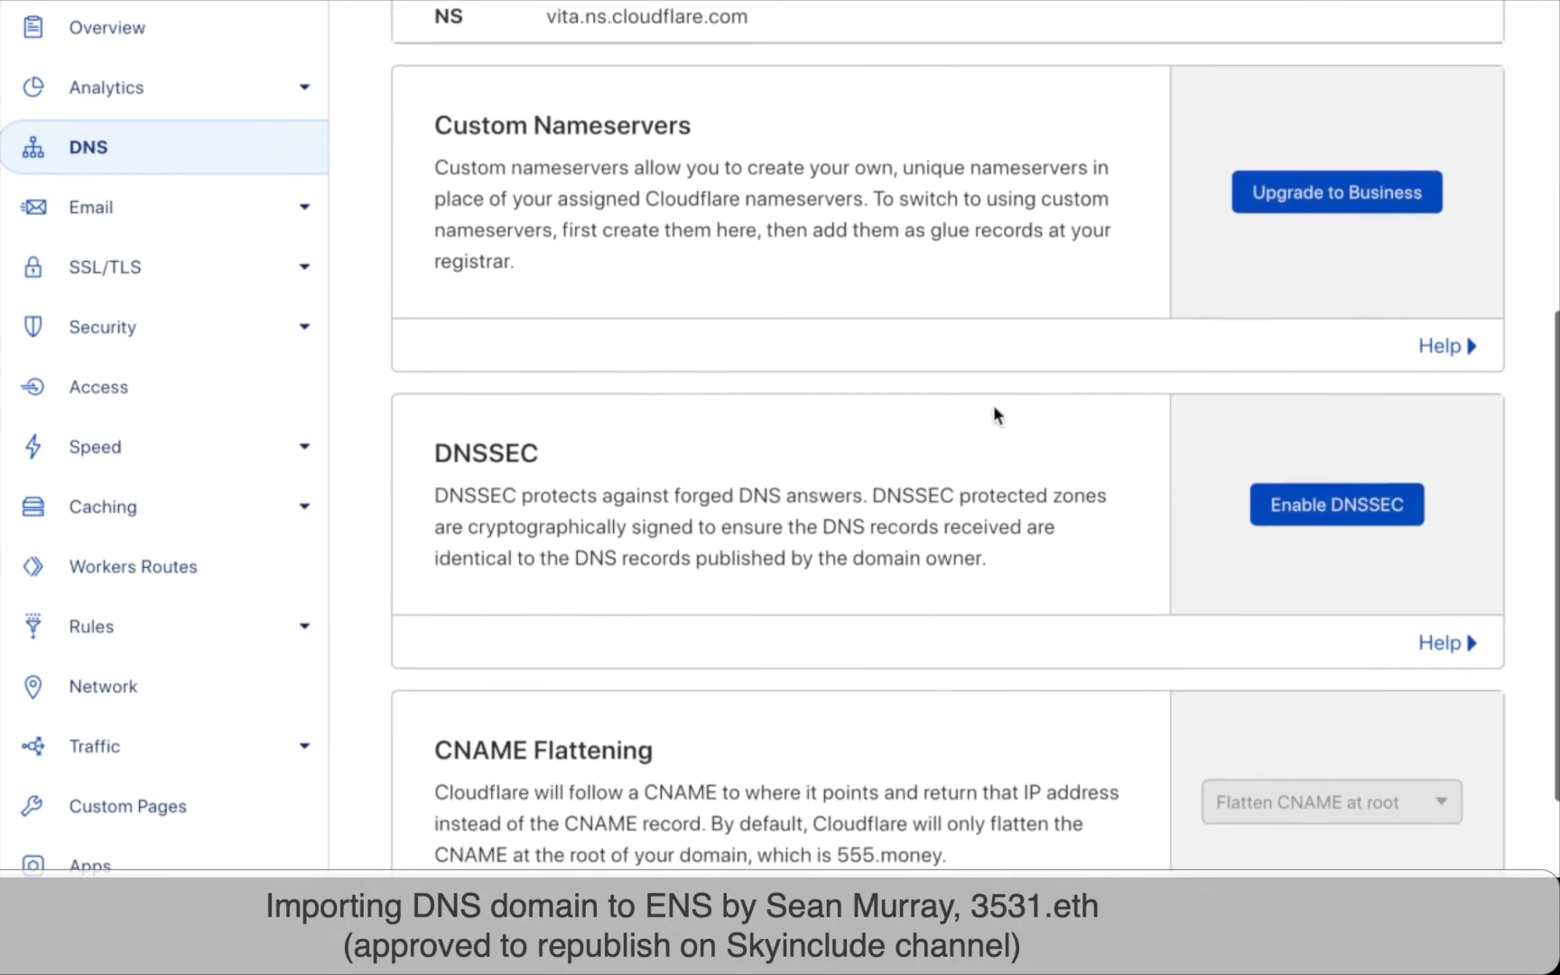
scroll(994, 406, down, 1)
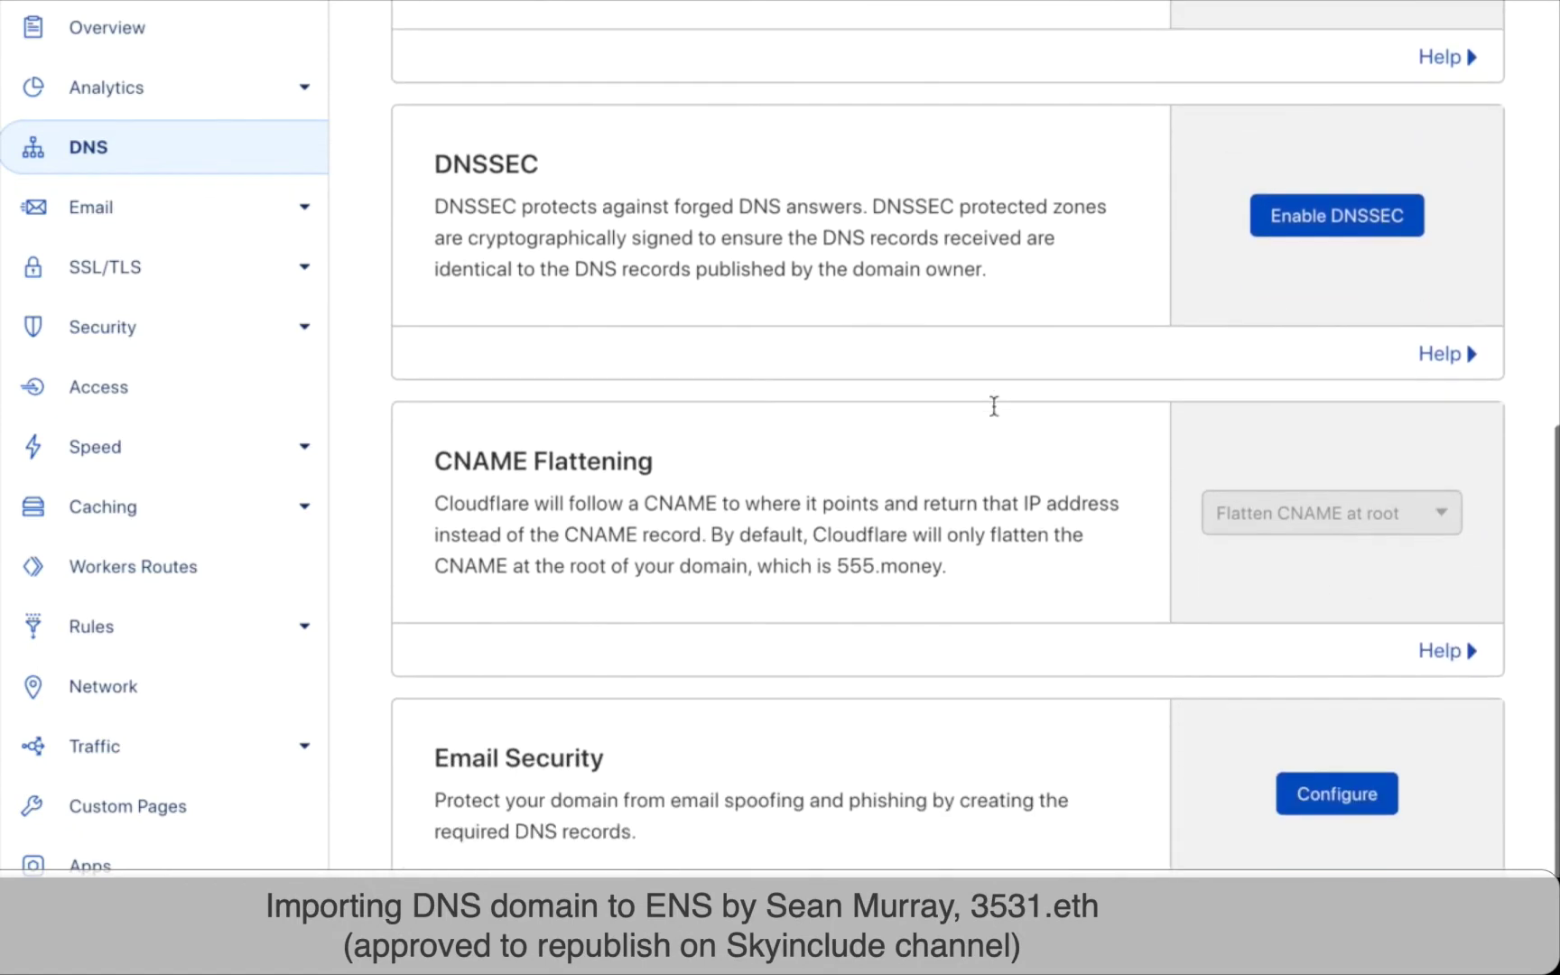
scroll(992, 407, up, 3)
click(1311, 441)
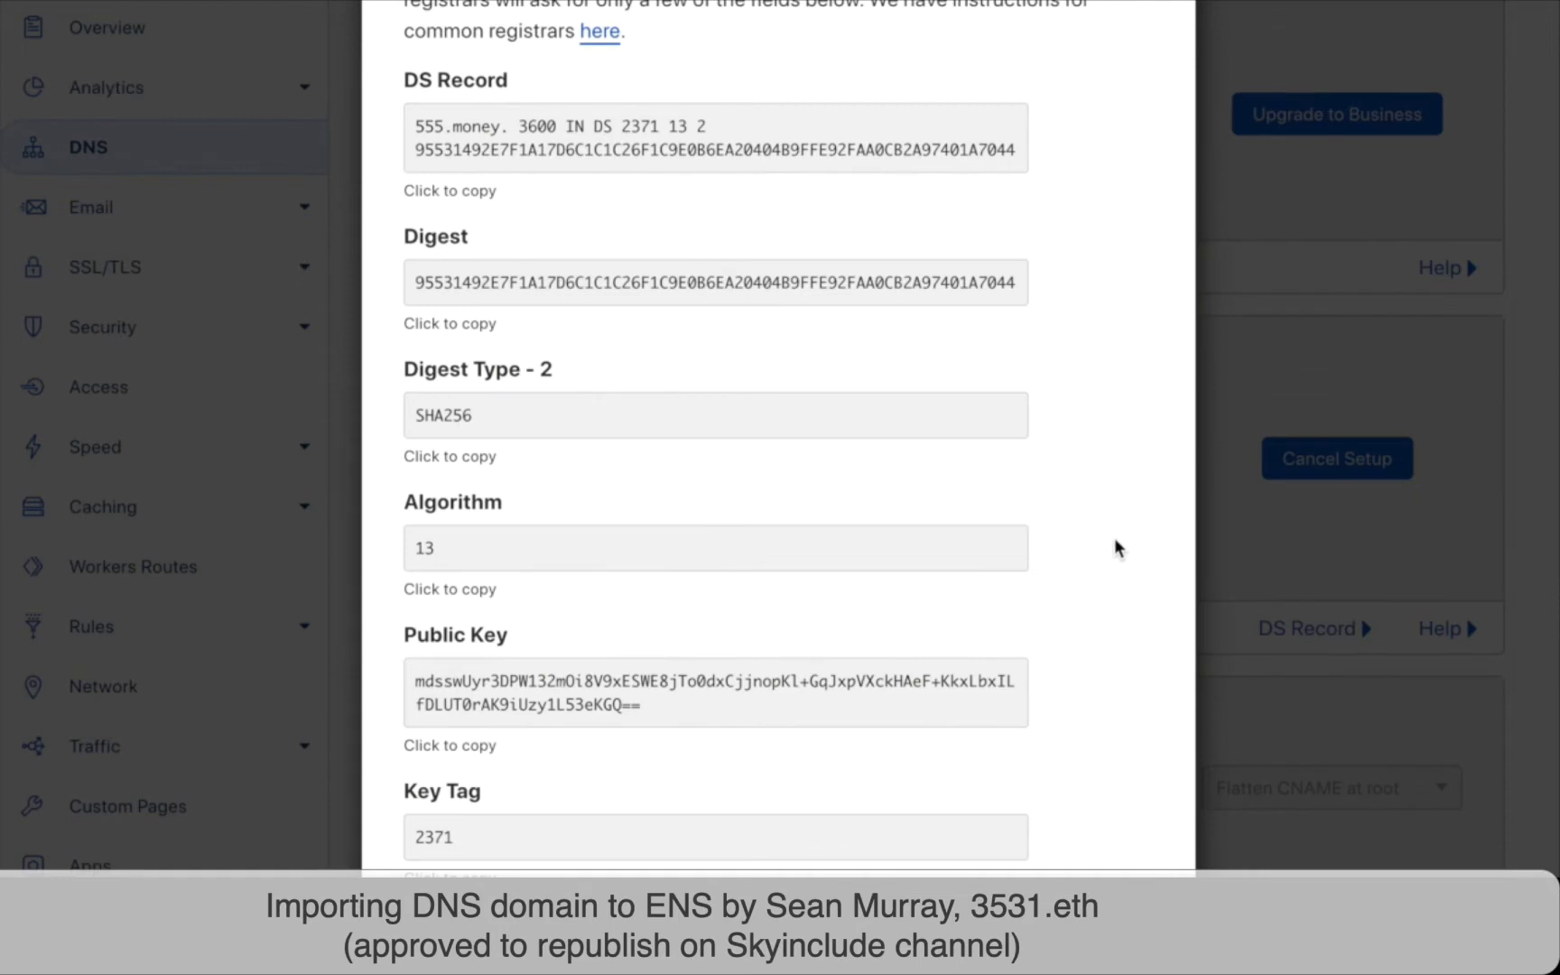
Copy the key tag 2371 from Cloudflare's DS record details into the key tag of the new DS record in Namecheap
scroll(1115, 547, down, 1)
scroll(1056, 464, up, 1)
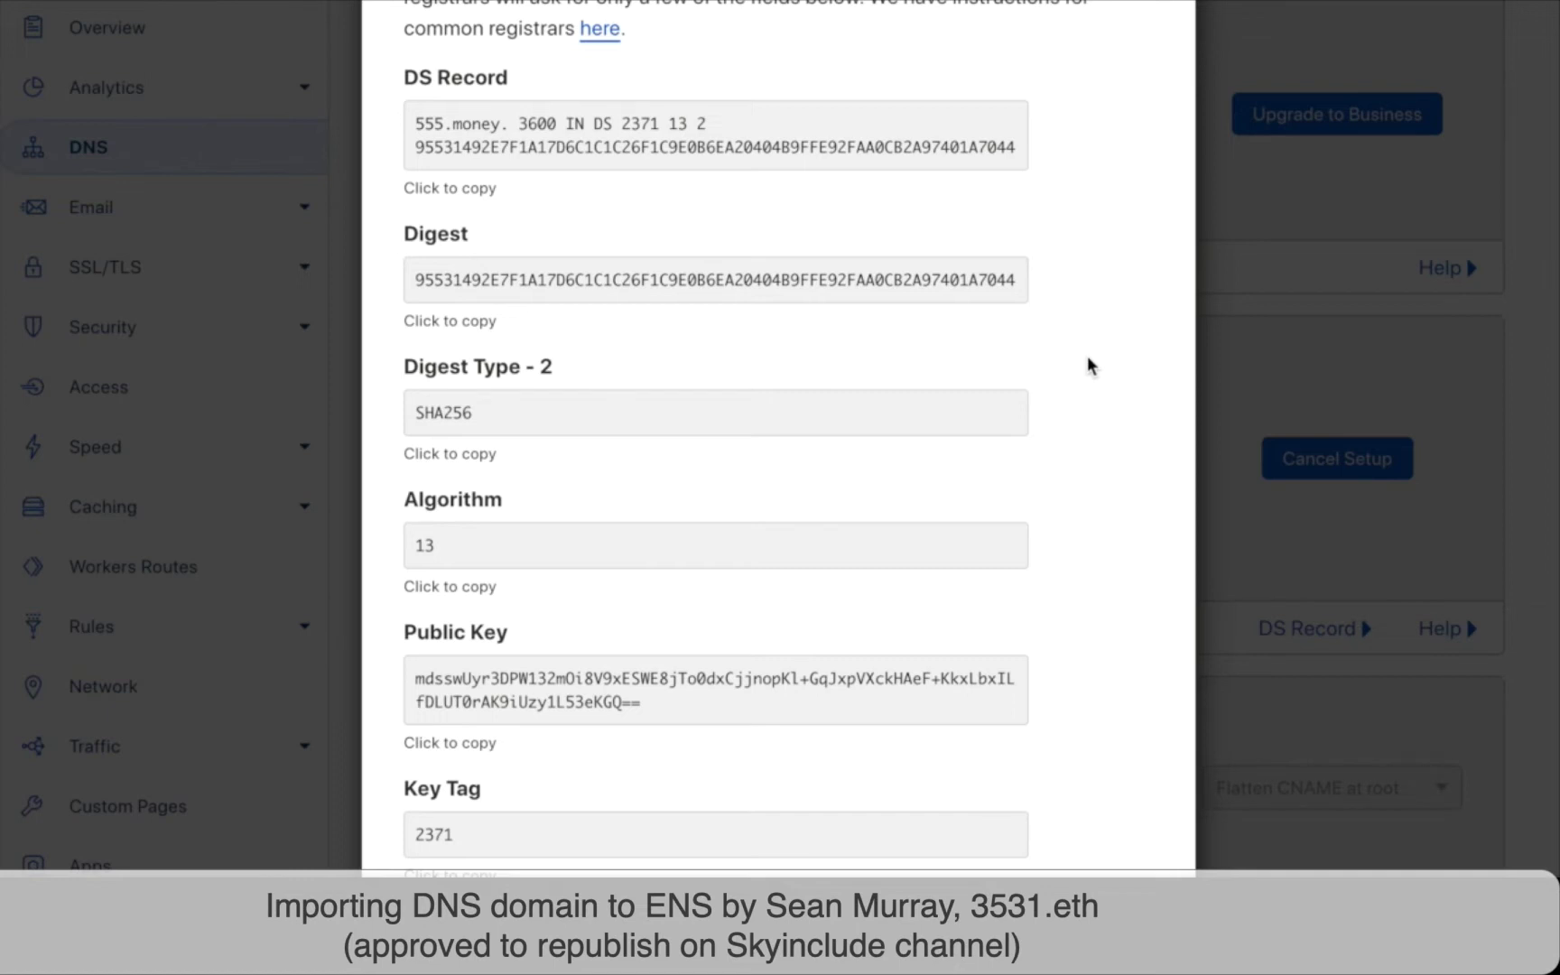
scroll(1088, 361, down, 3)
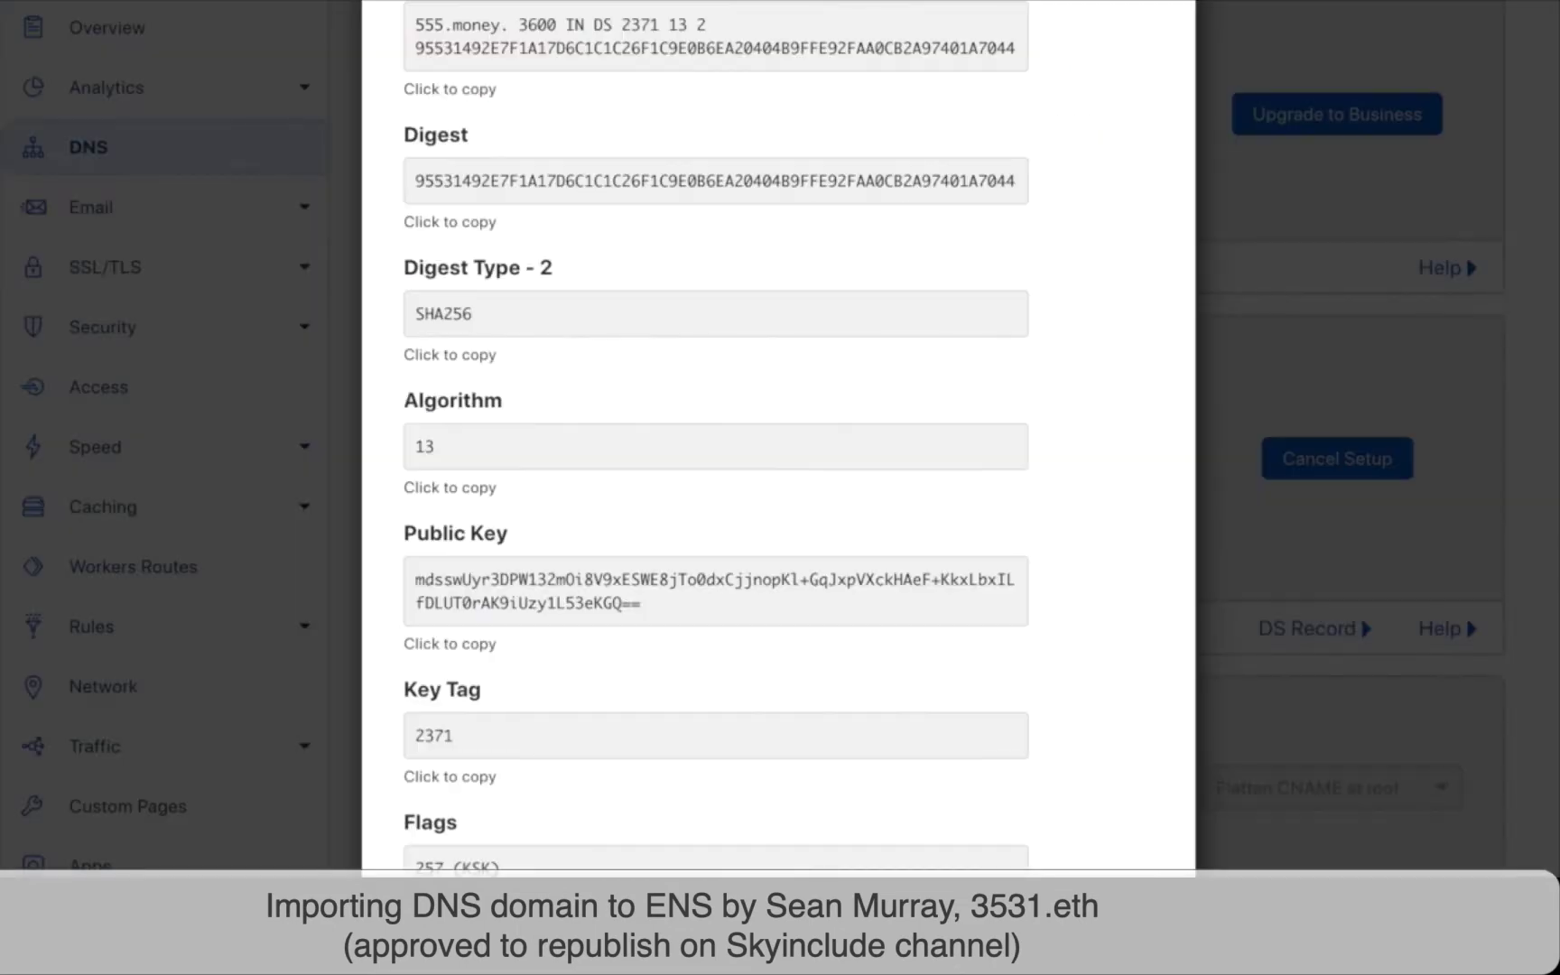
click(471, 739)
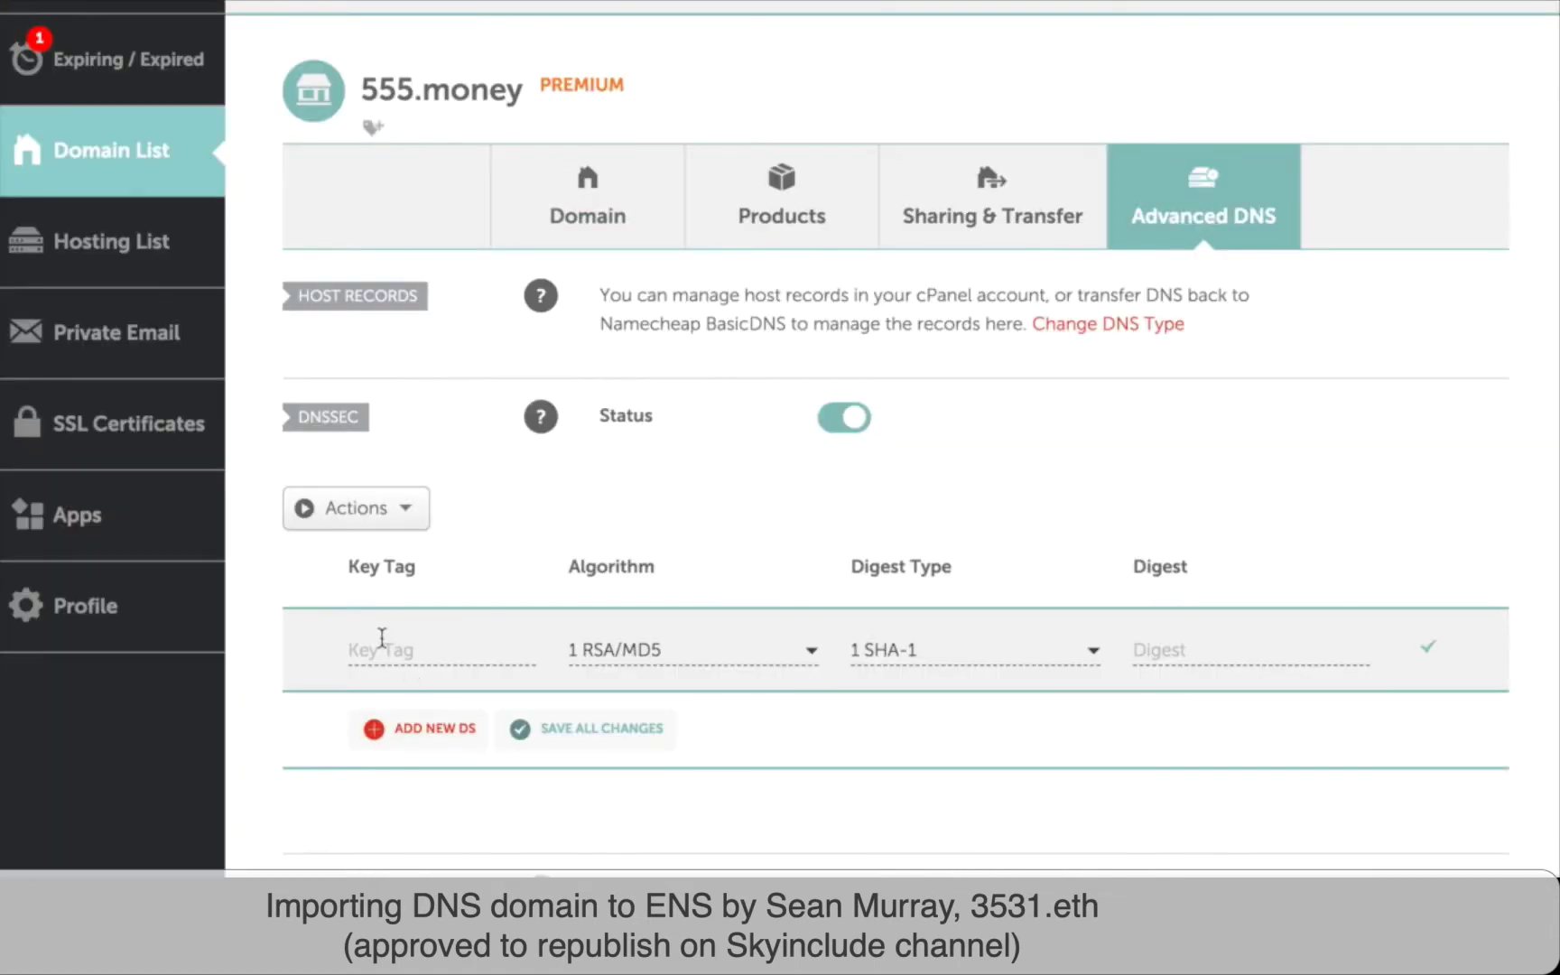
click(382, 638)
key(ctrl+v)
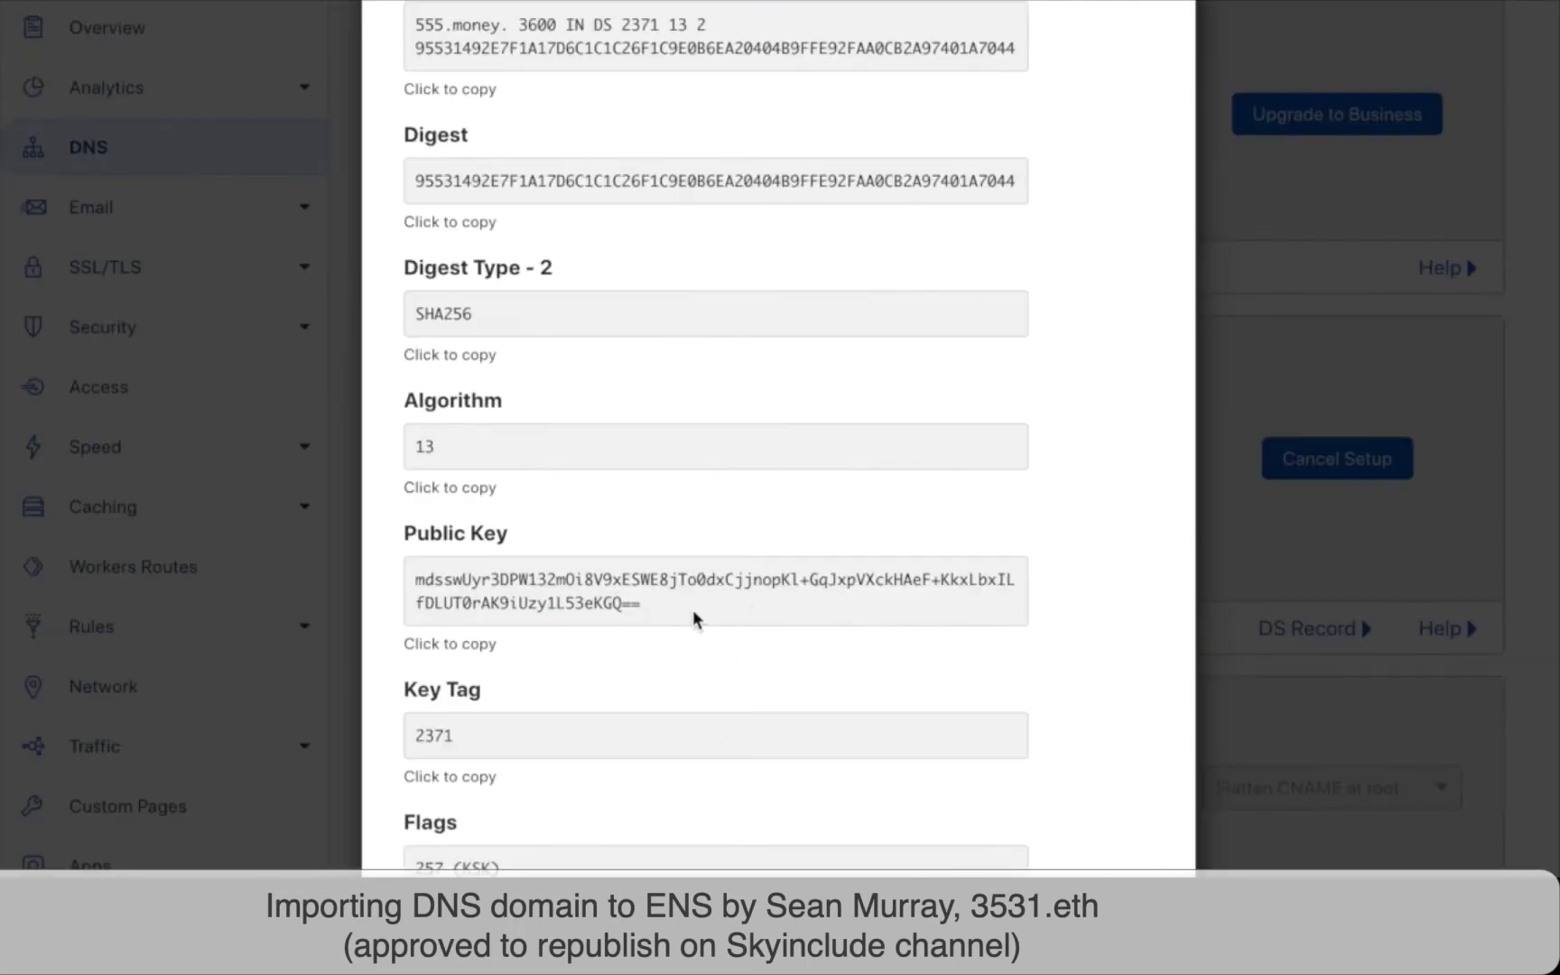
Try to use the public key copied from Cloudflare as the digest of the DS record in Namecheap
drag(699, 623, 412, 576)
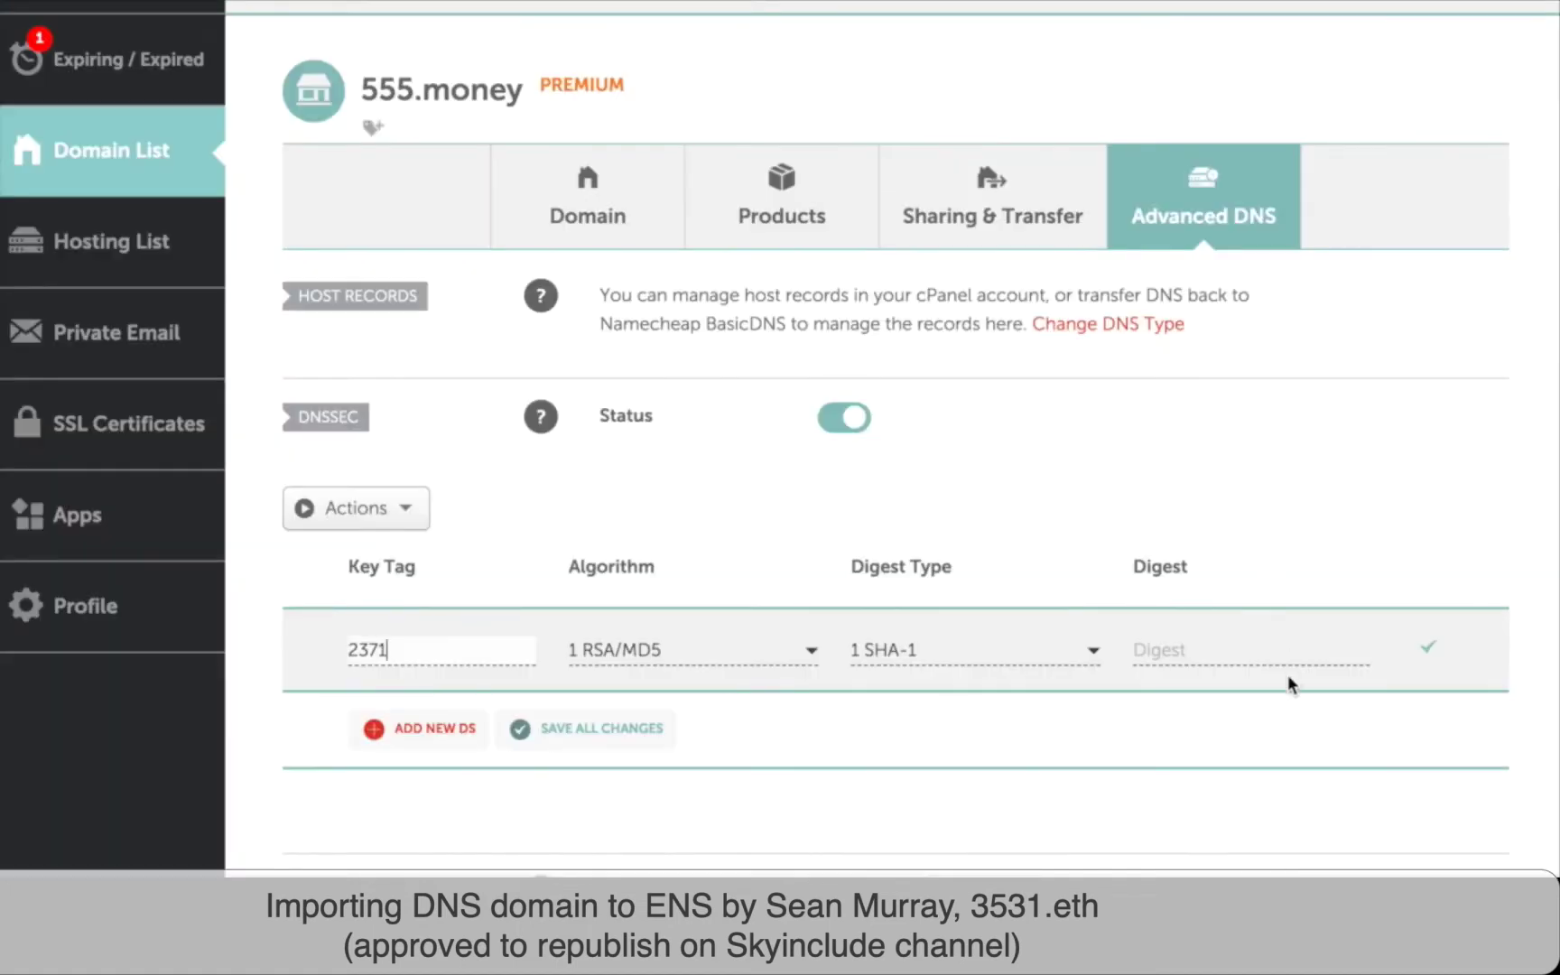
click(1247, 659)
key(ctrl+v)
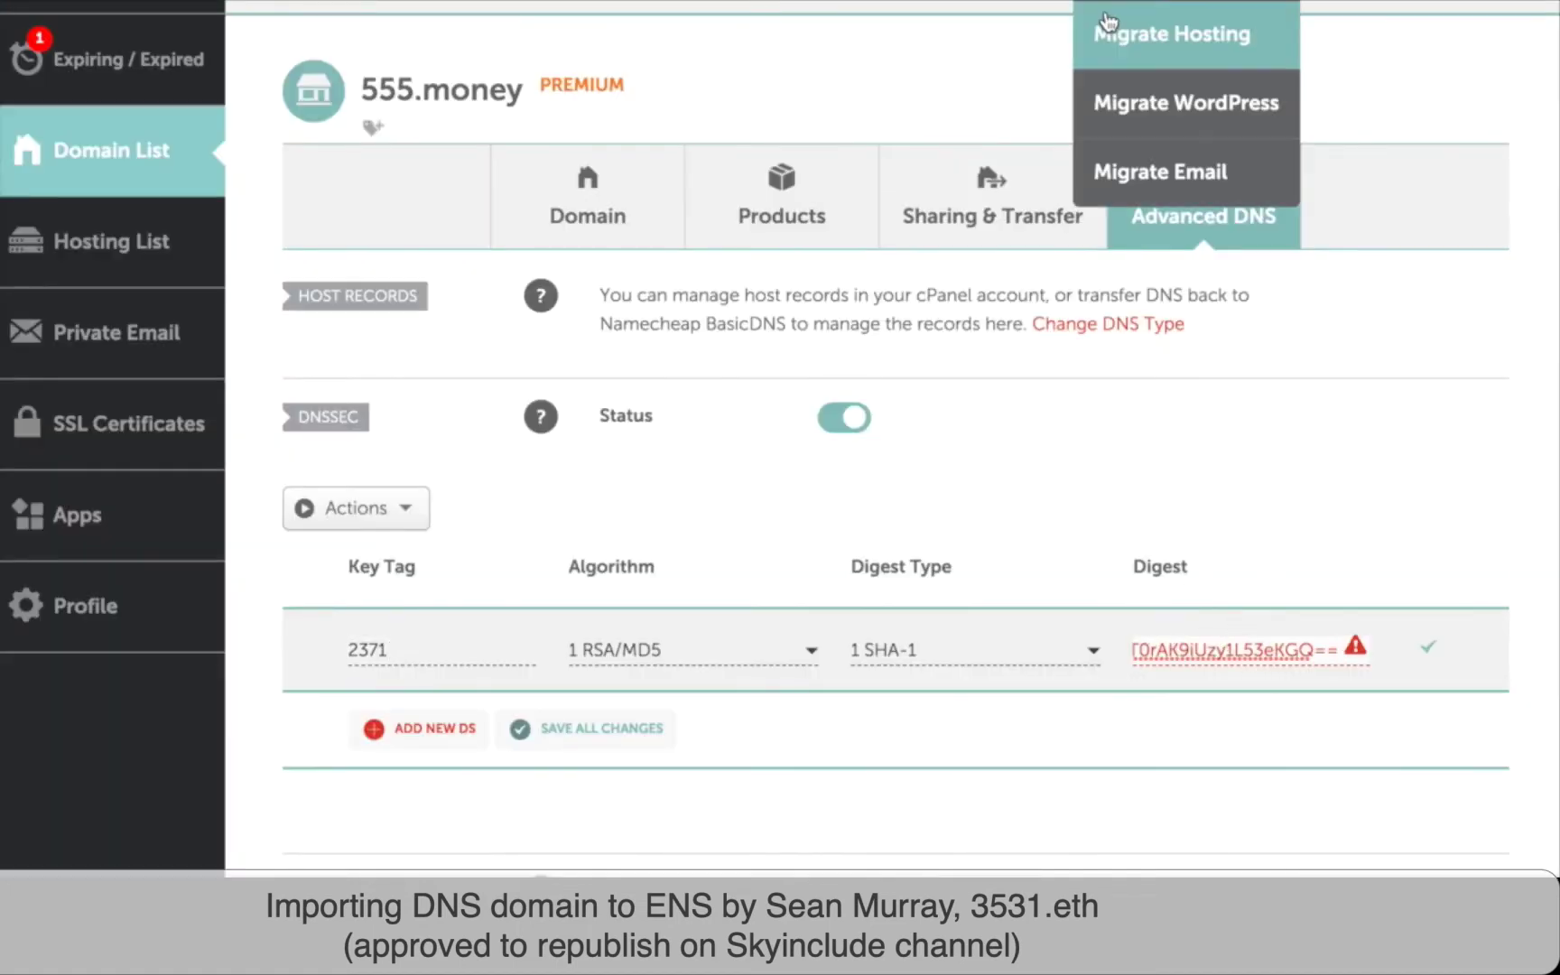
key(ctrl+a)
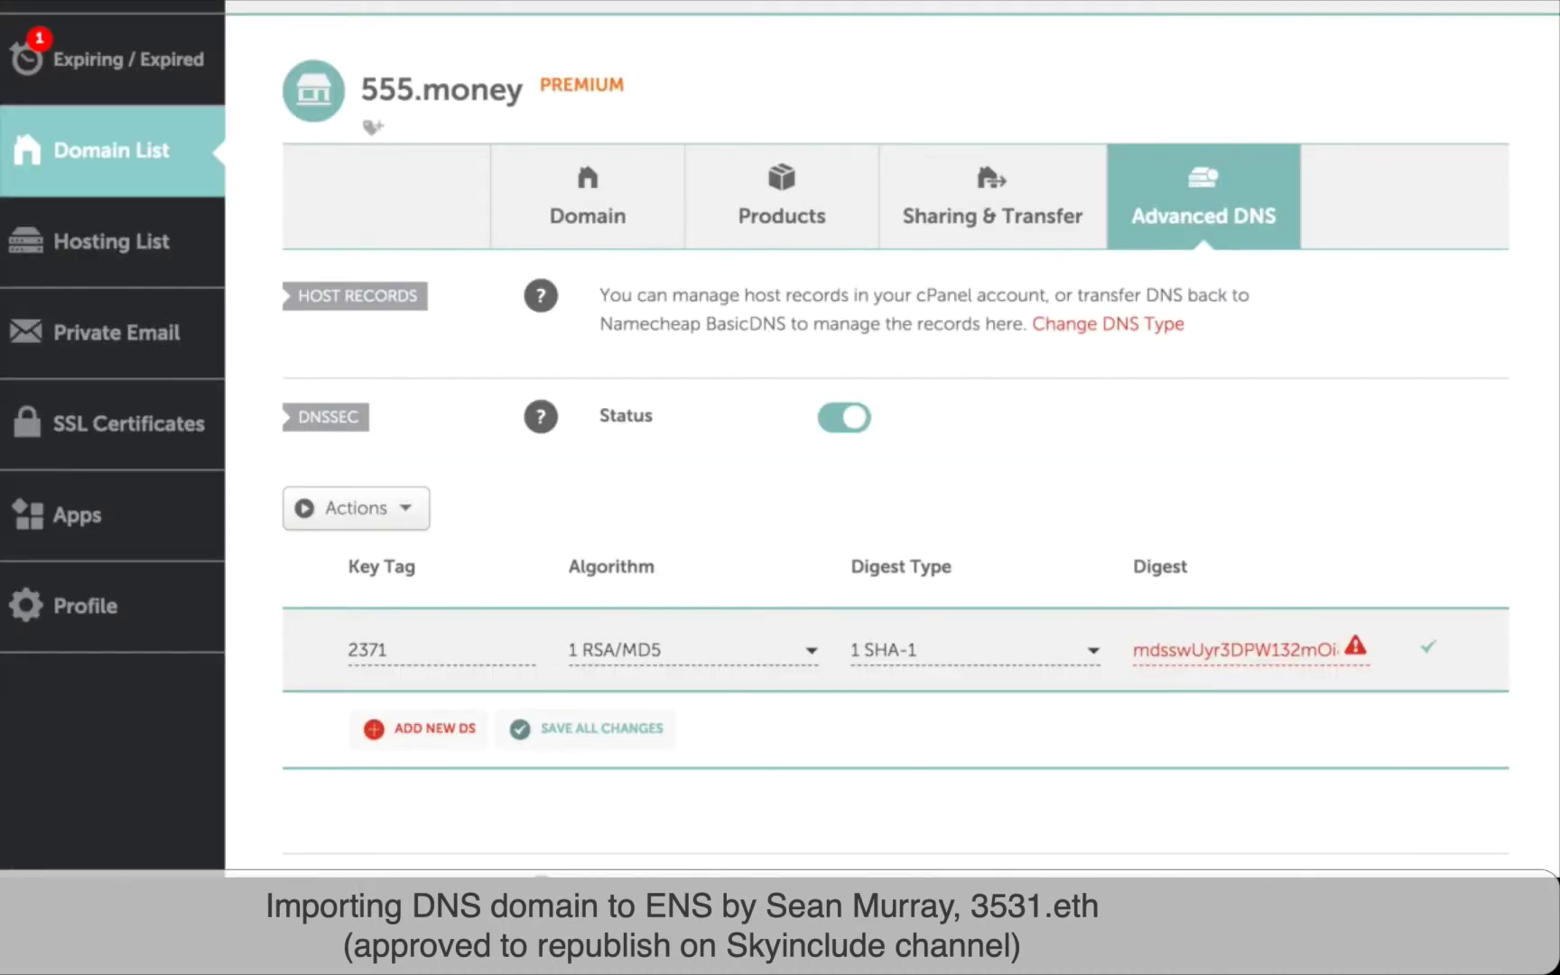
Set the DS record's algorithm to 13 ECDSA/SHA-256 and its digest type to 2 SHA-256
click(695, 661)
scroll(727, 864, down, 2)
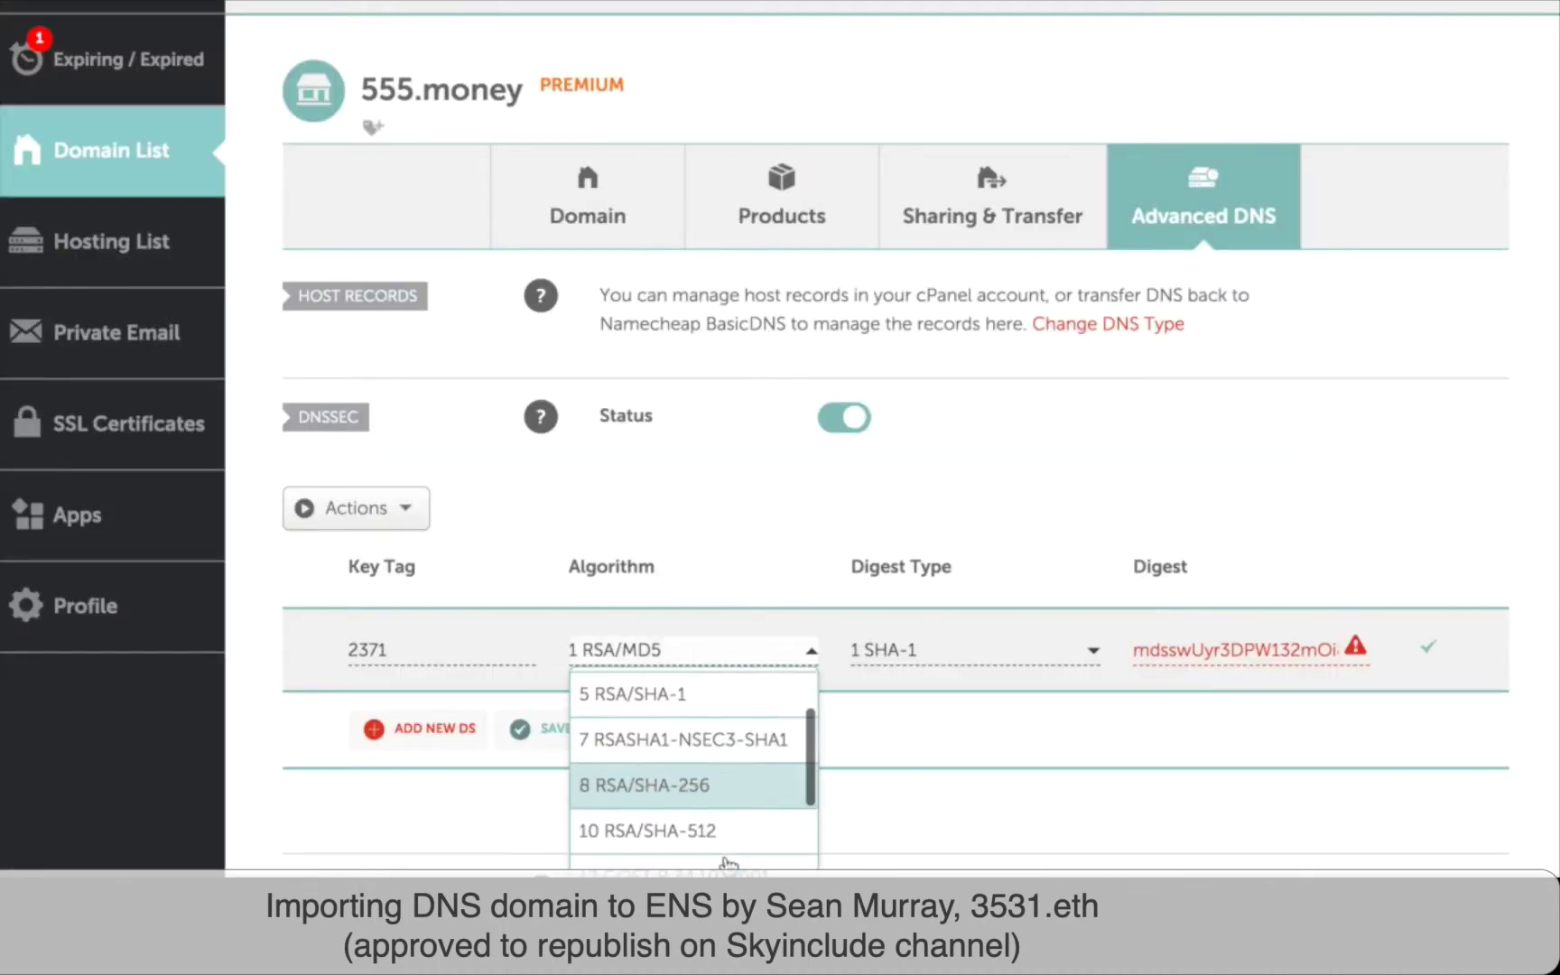
scroll(728, 864, down, 2)
click(714, 858)
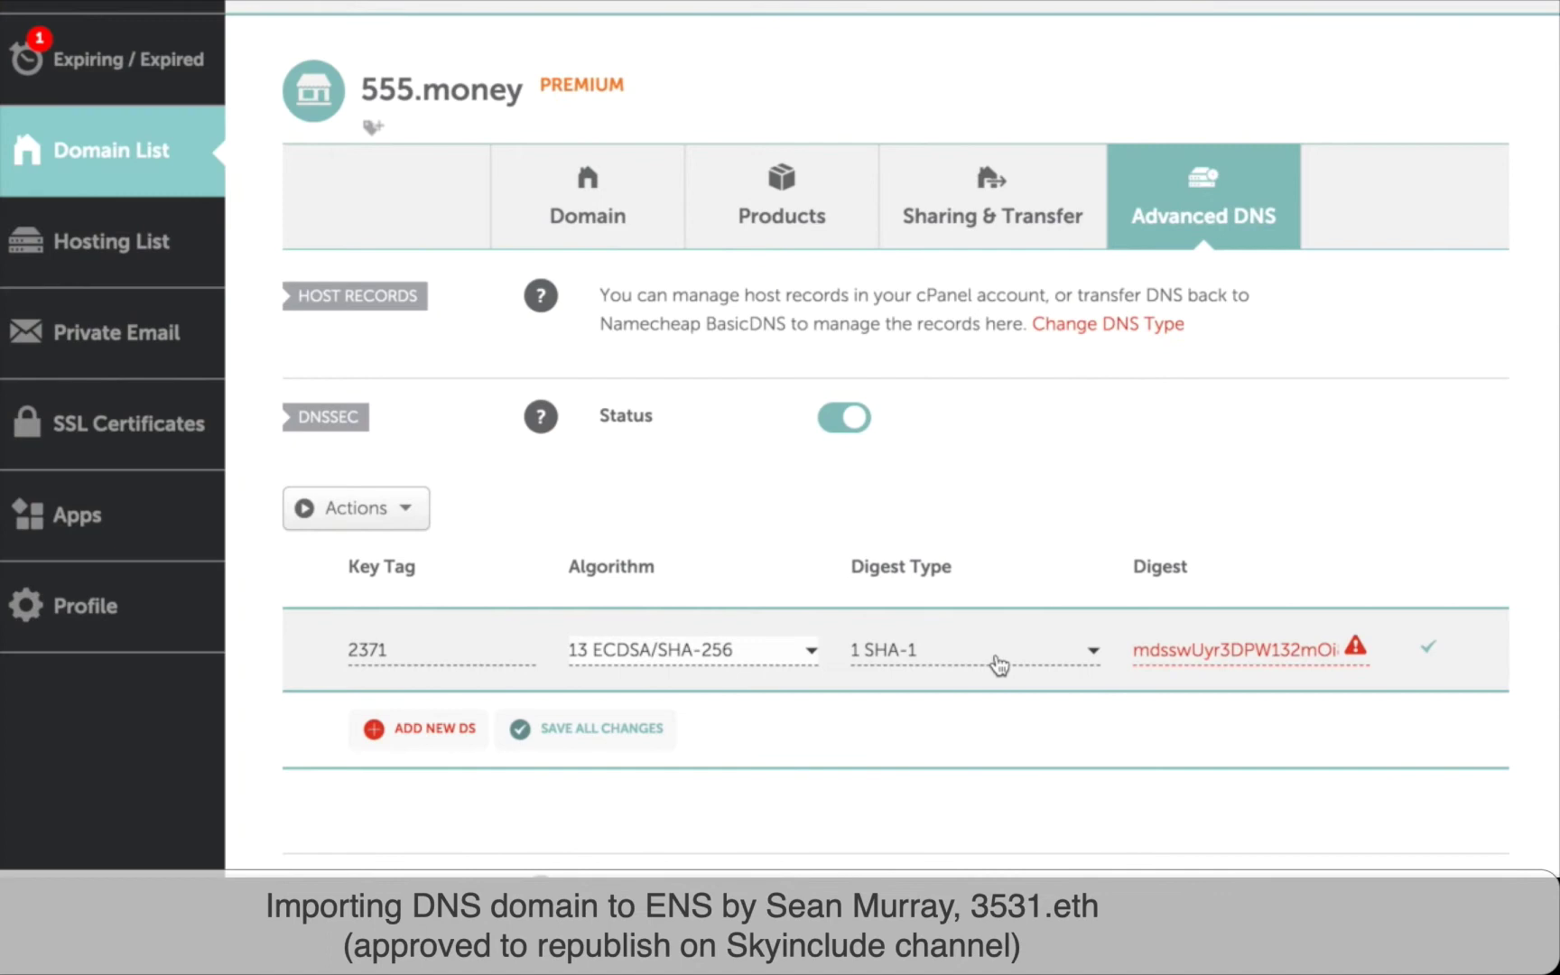
click(994, 648)
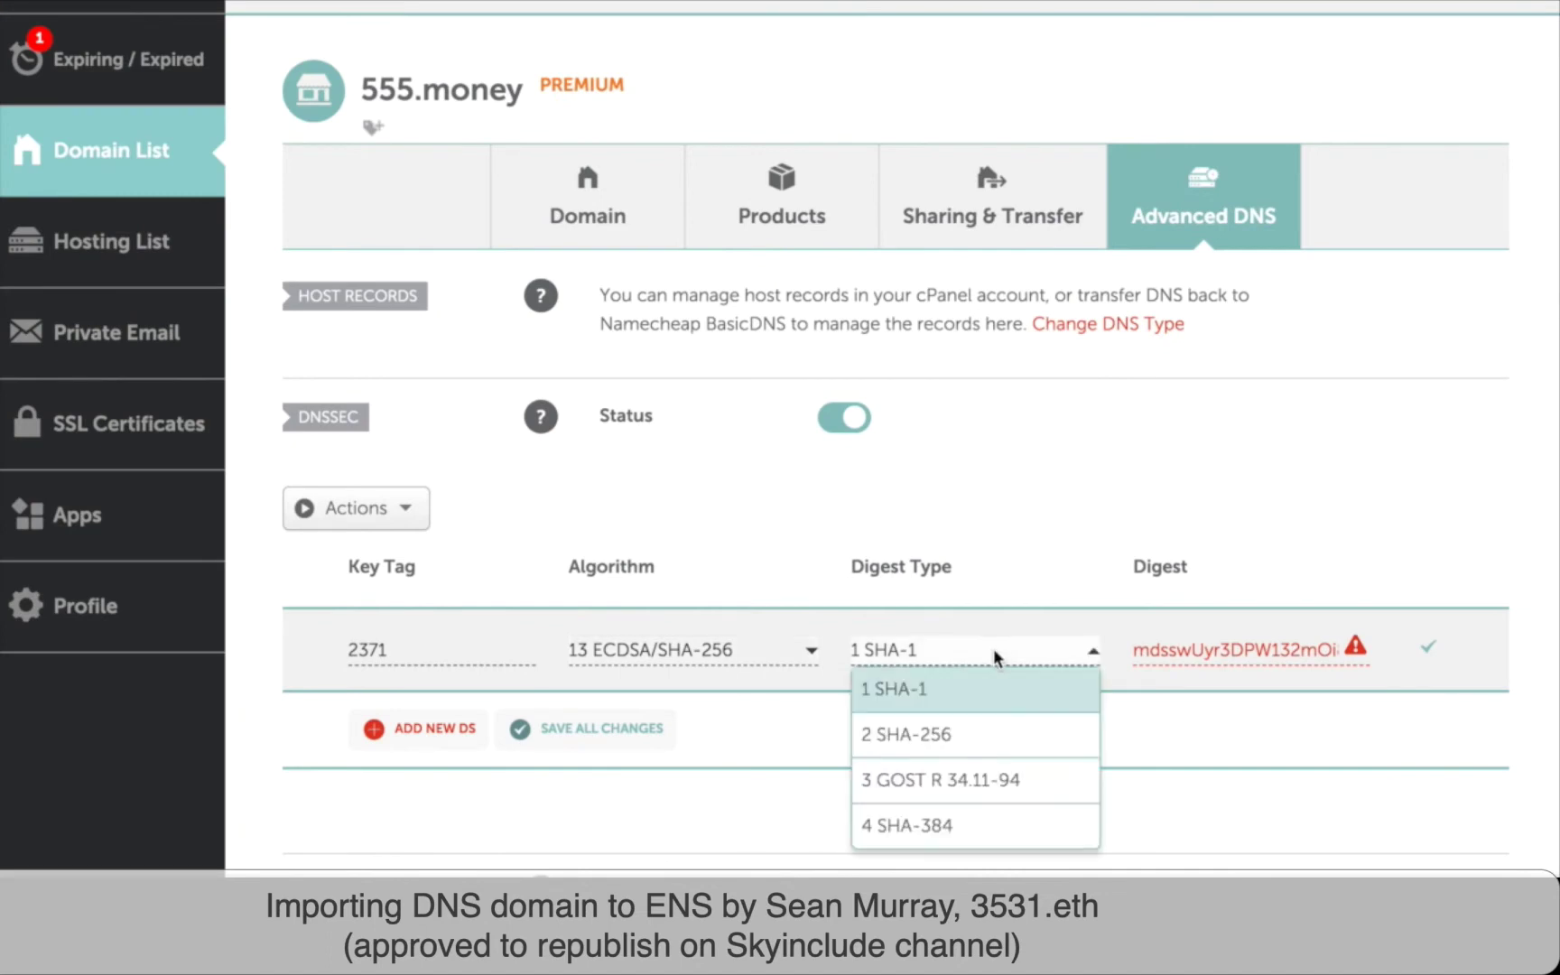
click(972, 735)
Replace the DS record's digest in Namecheap with the digest value copied from Cloudflare
drag(1198, 666, 949, 648)
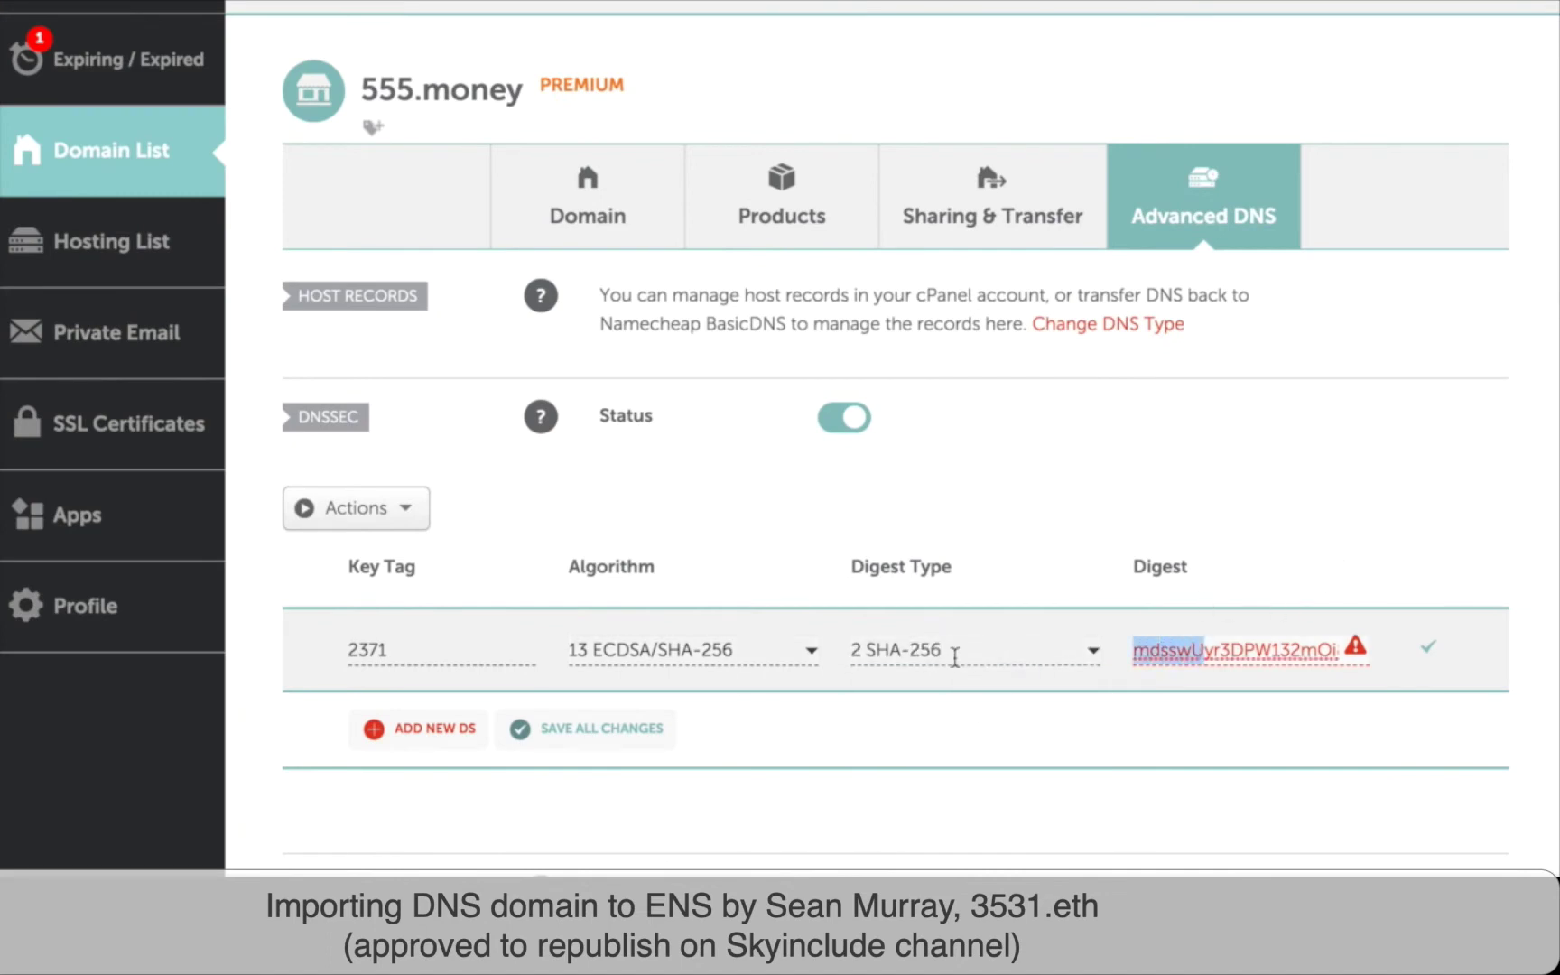
click(1227, 643)
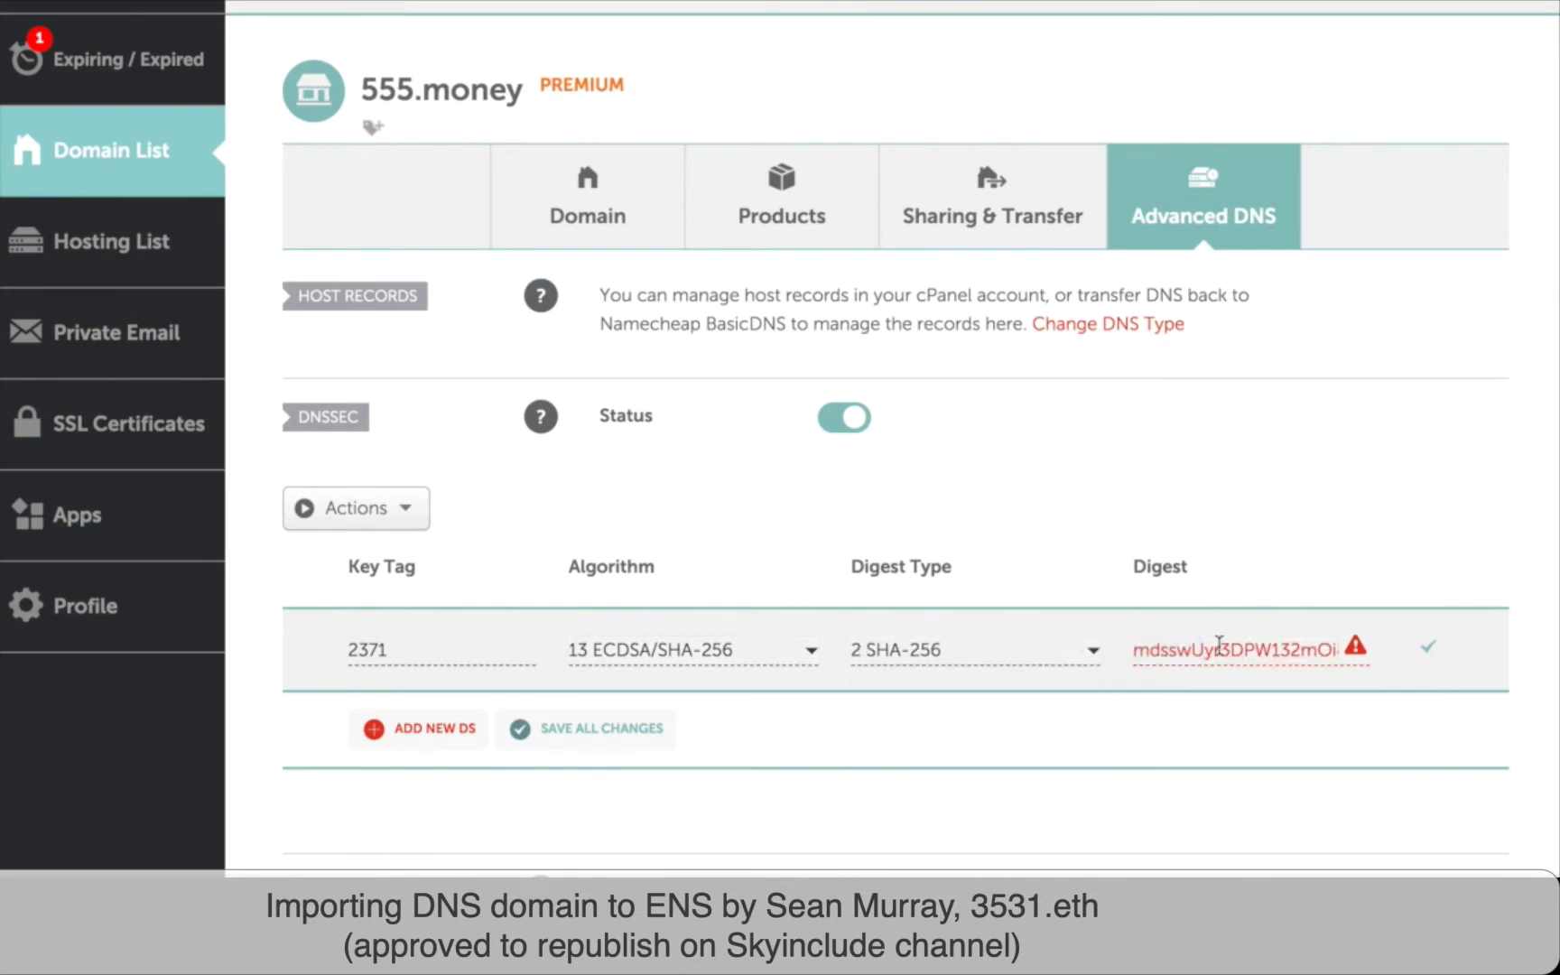
key(ctrl+a)
key(BackSpace)
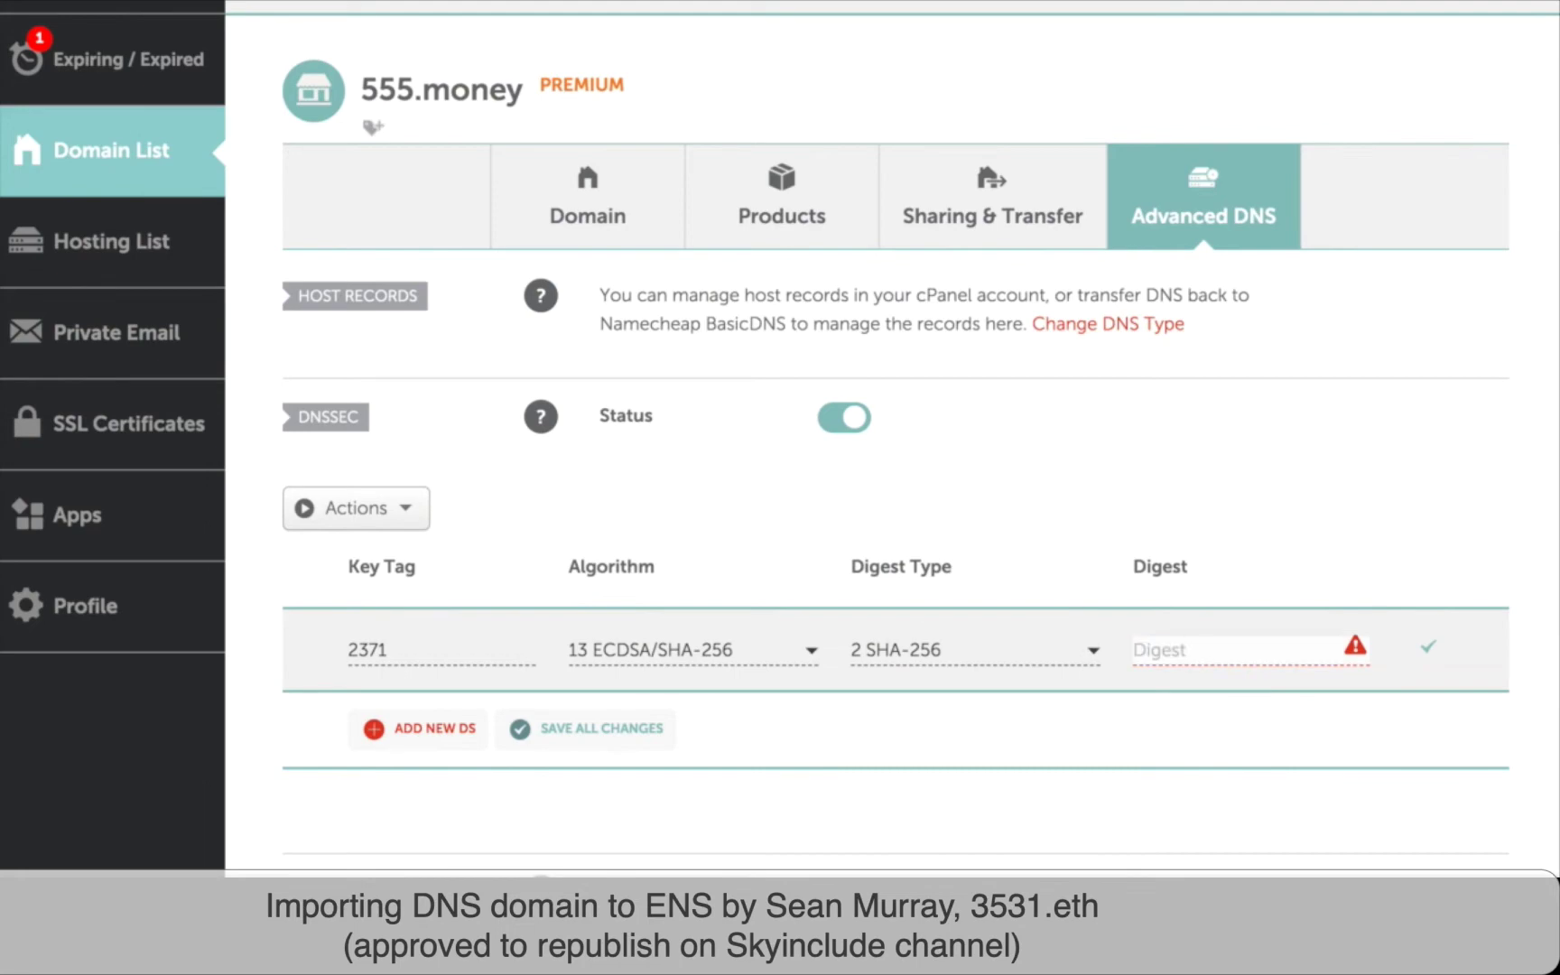
key(alt+Tab)
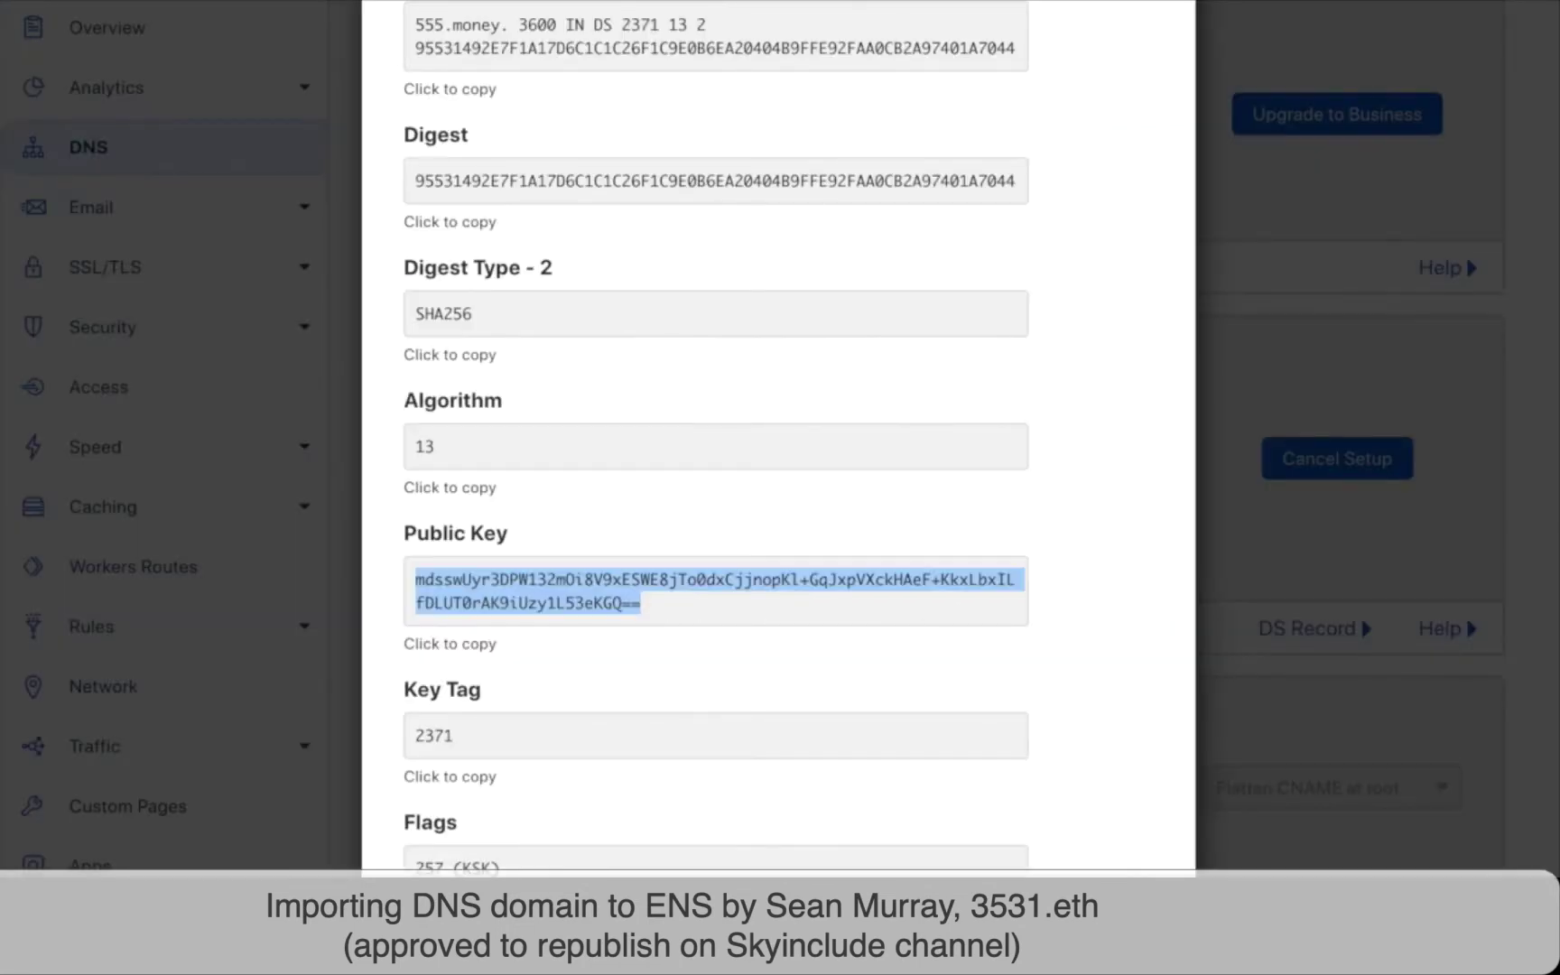
click(414, 183)
click(556, 209)
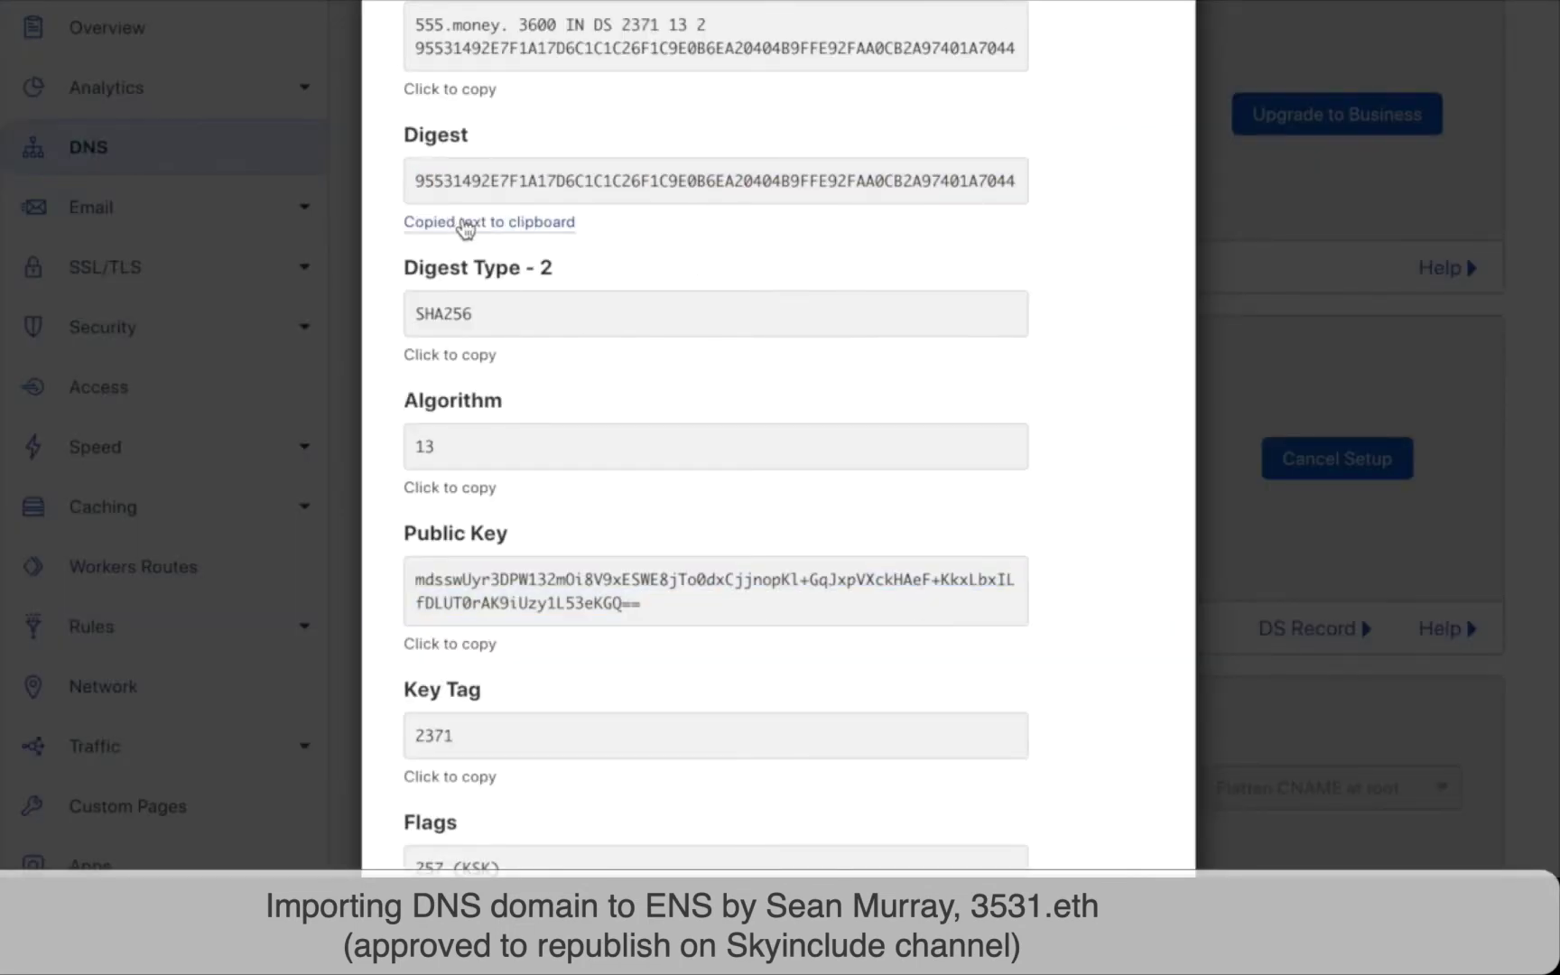
key(alt+Tab)
key(ctrl+v)
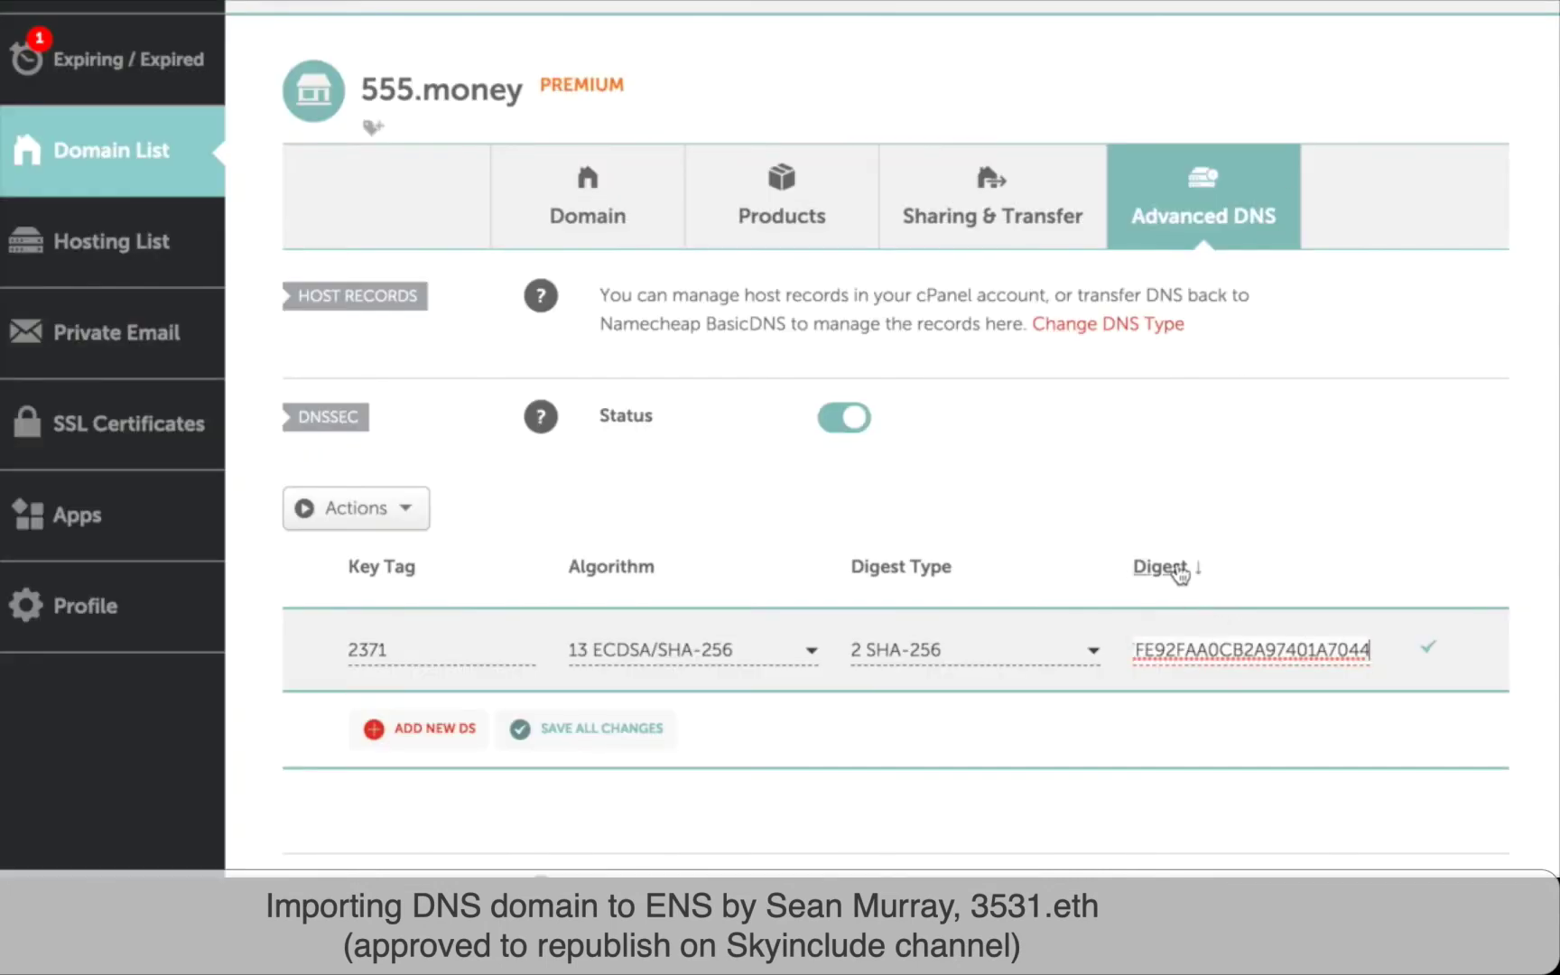
Save the new DS record for 555.money and check its entry in the DNSSEC list
click(1434, 654)
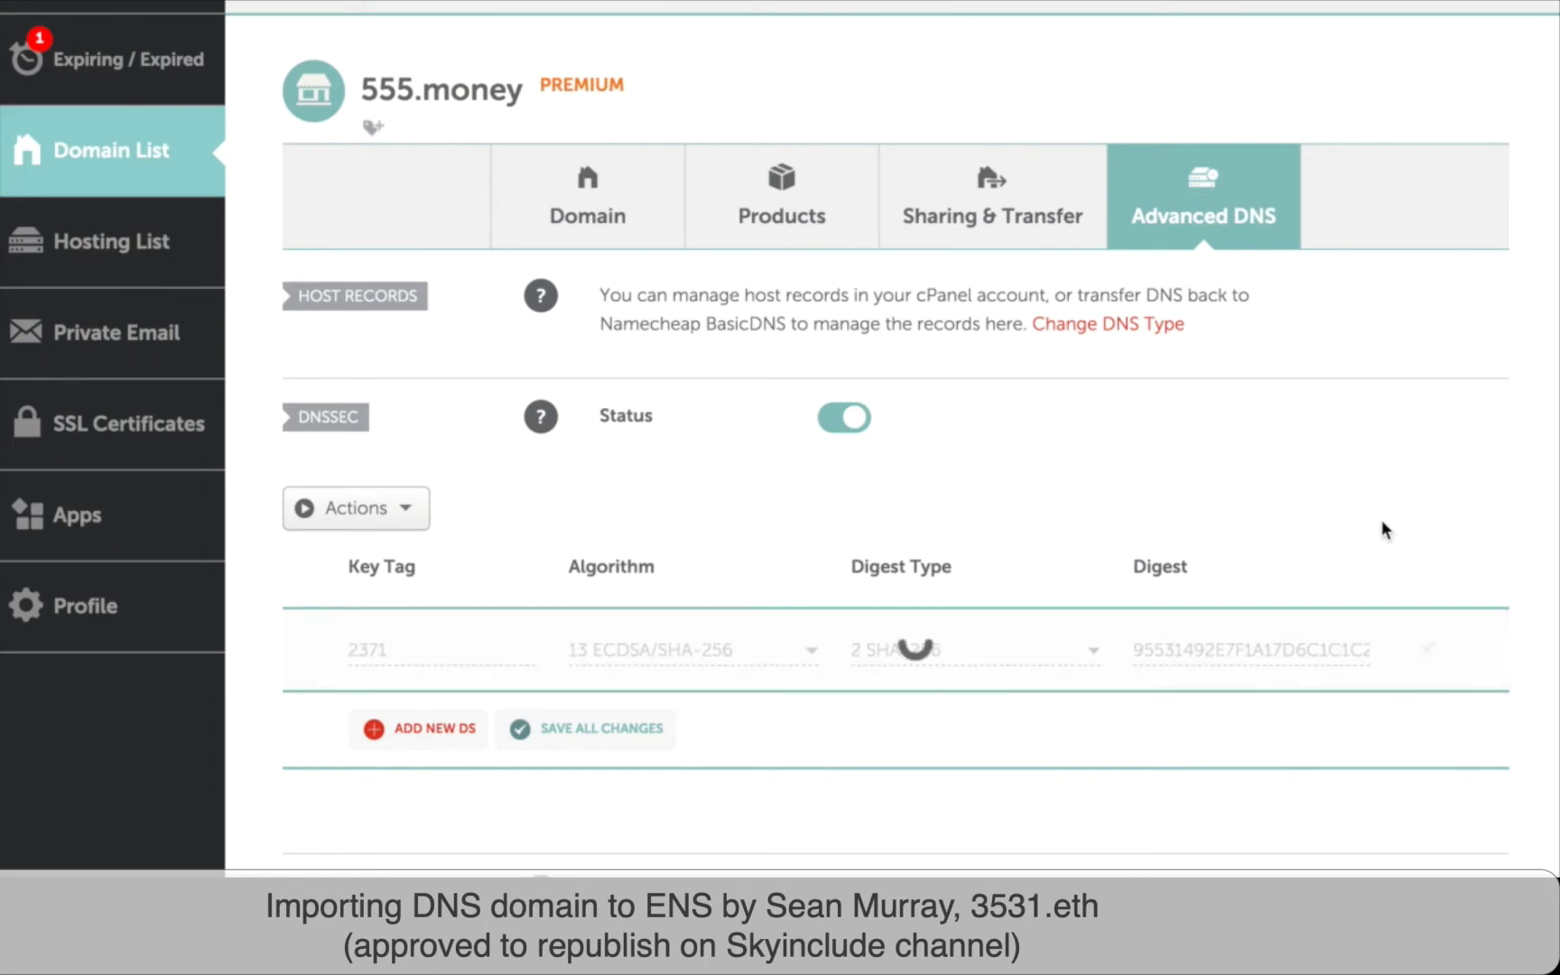
scroll(1385, 527, down, 3)
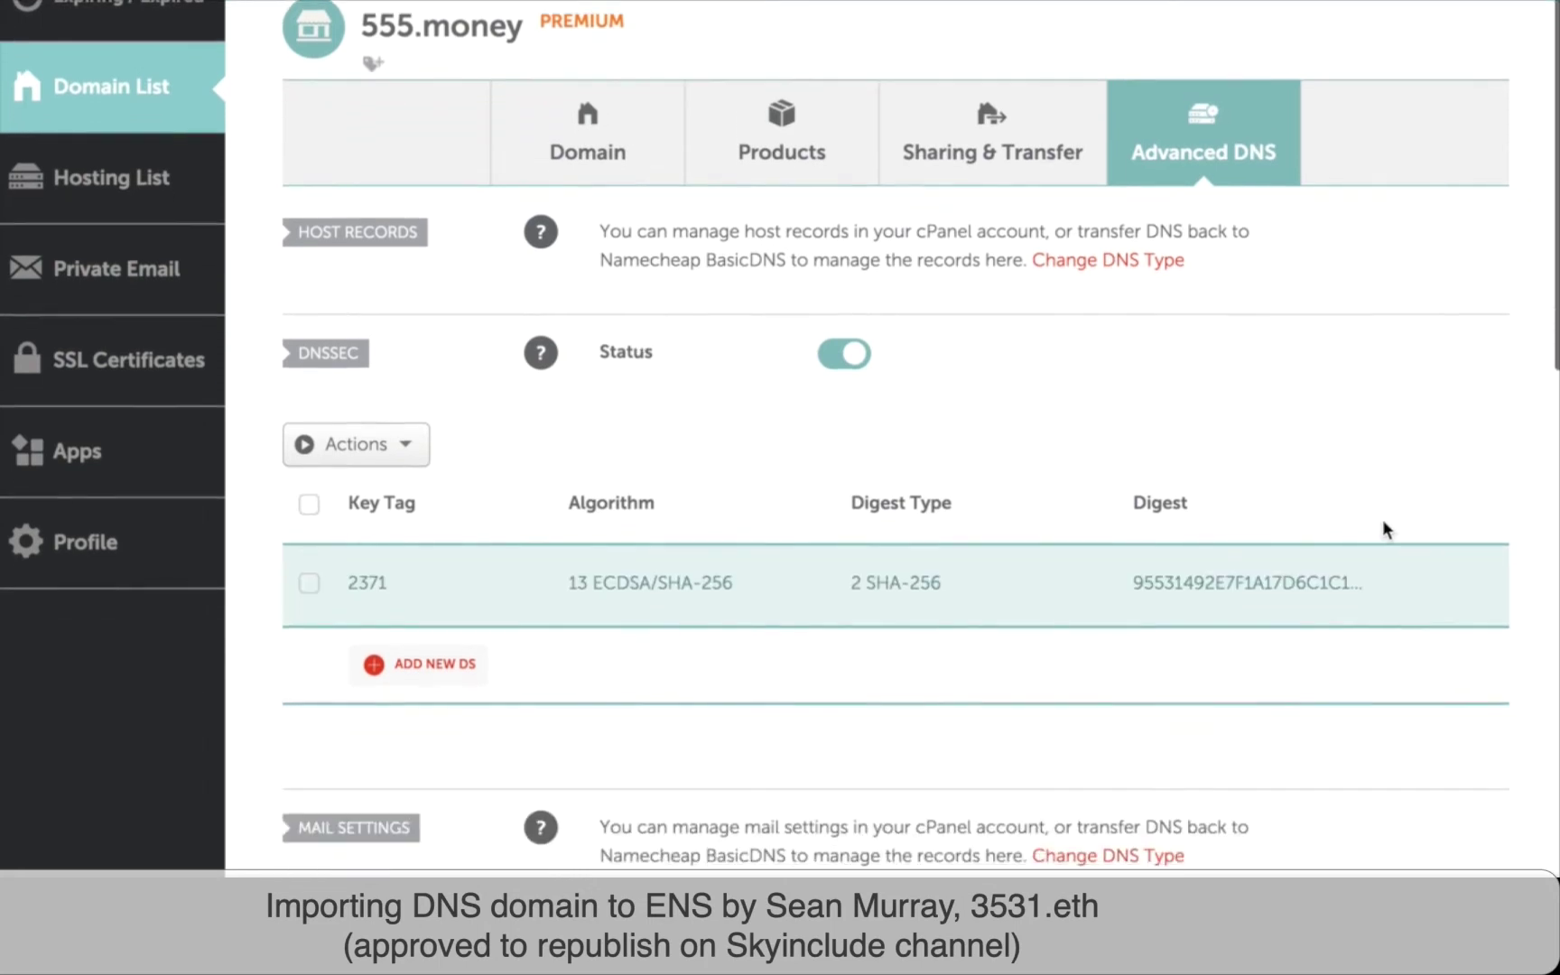
scroll(1384, 529, up, 3)
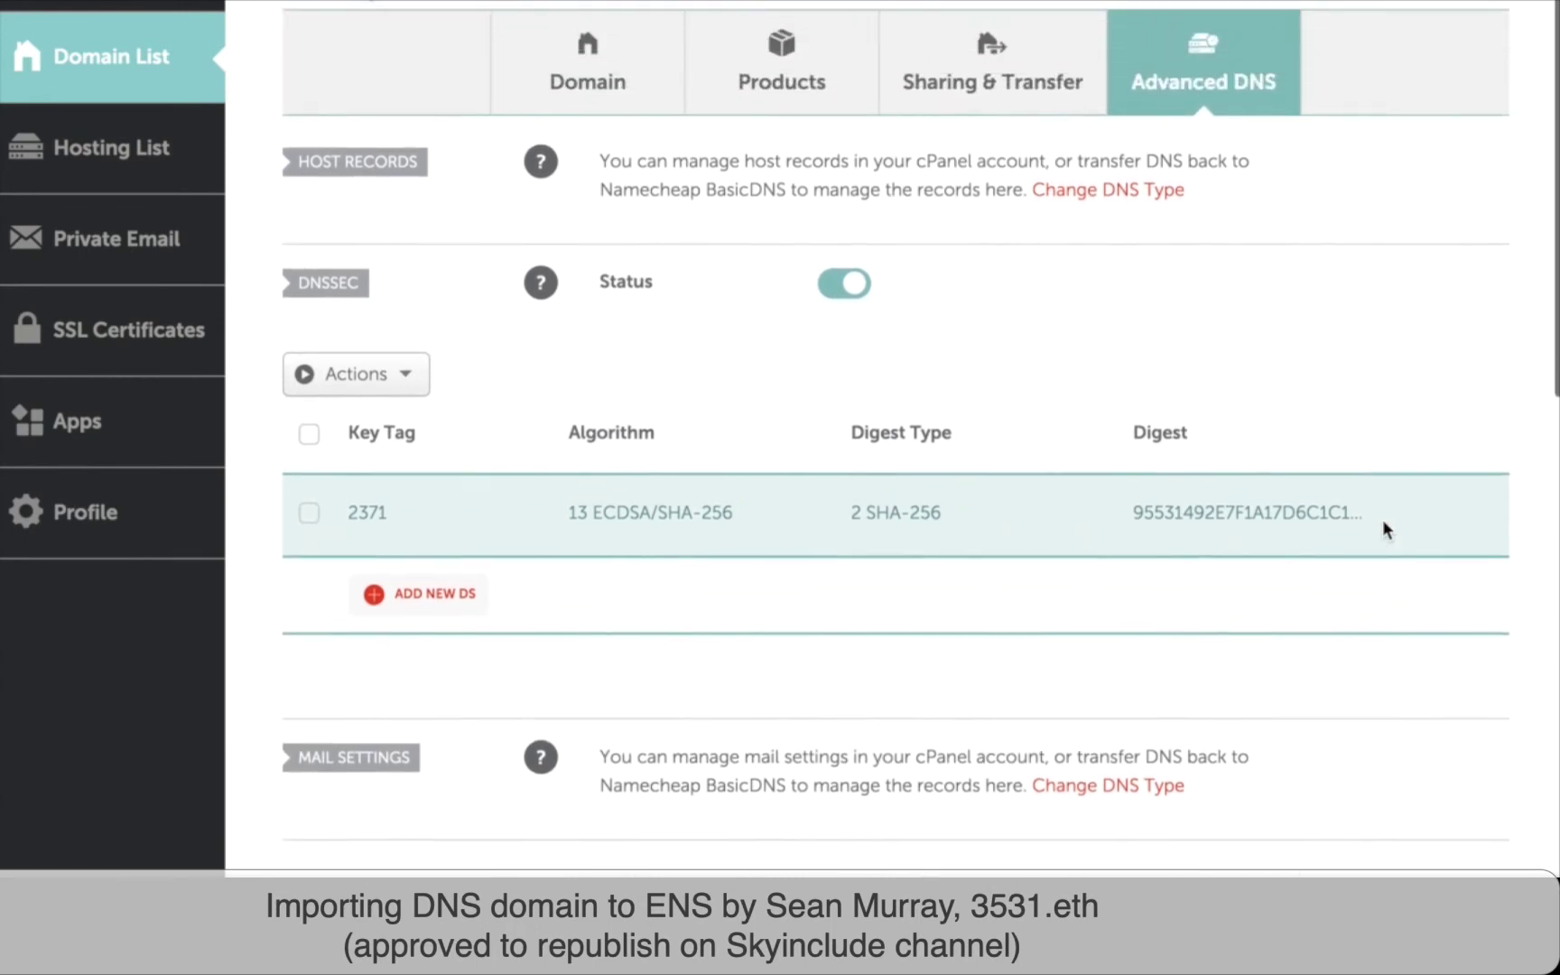
scroll(1384, 531, up, 1)
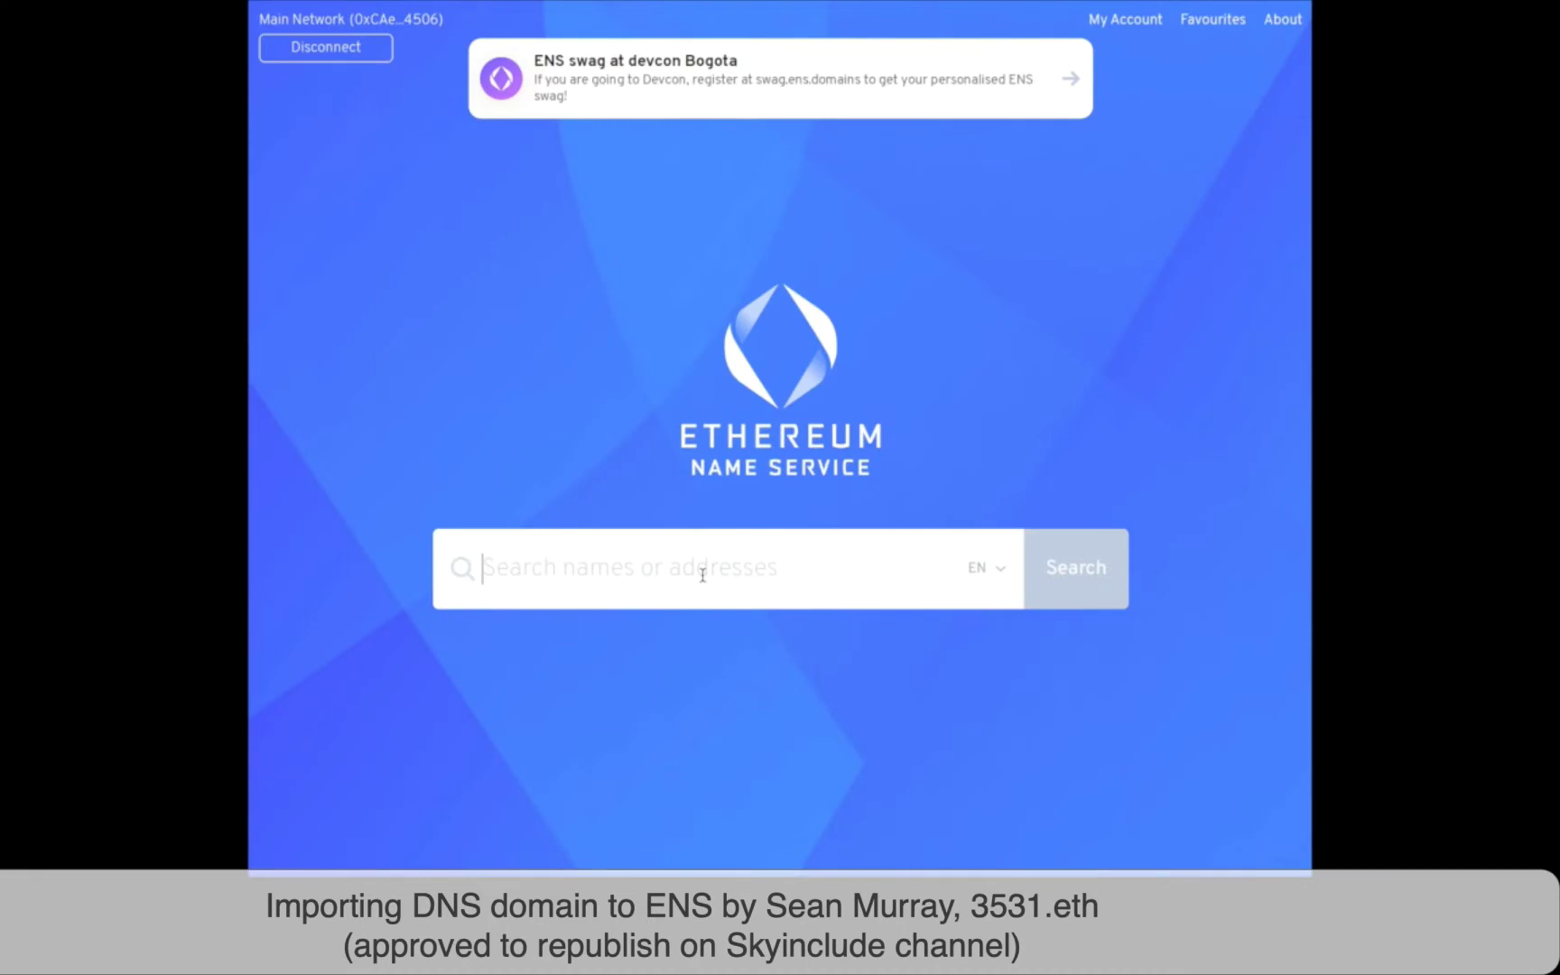
Look up 555.money in the ENS app and copy the required text record value containing the Ethereum address
text(555.money)
key(Return)
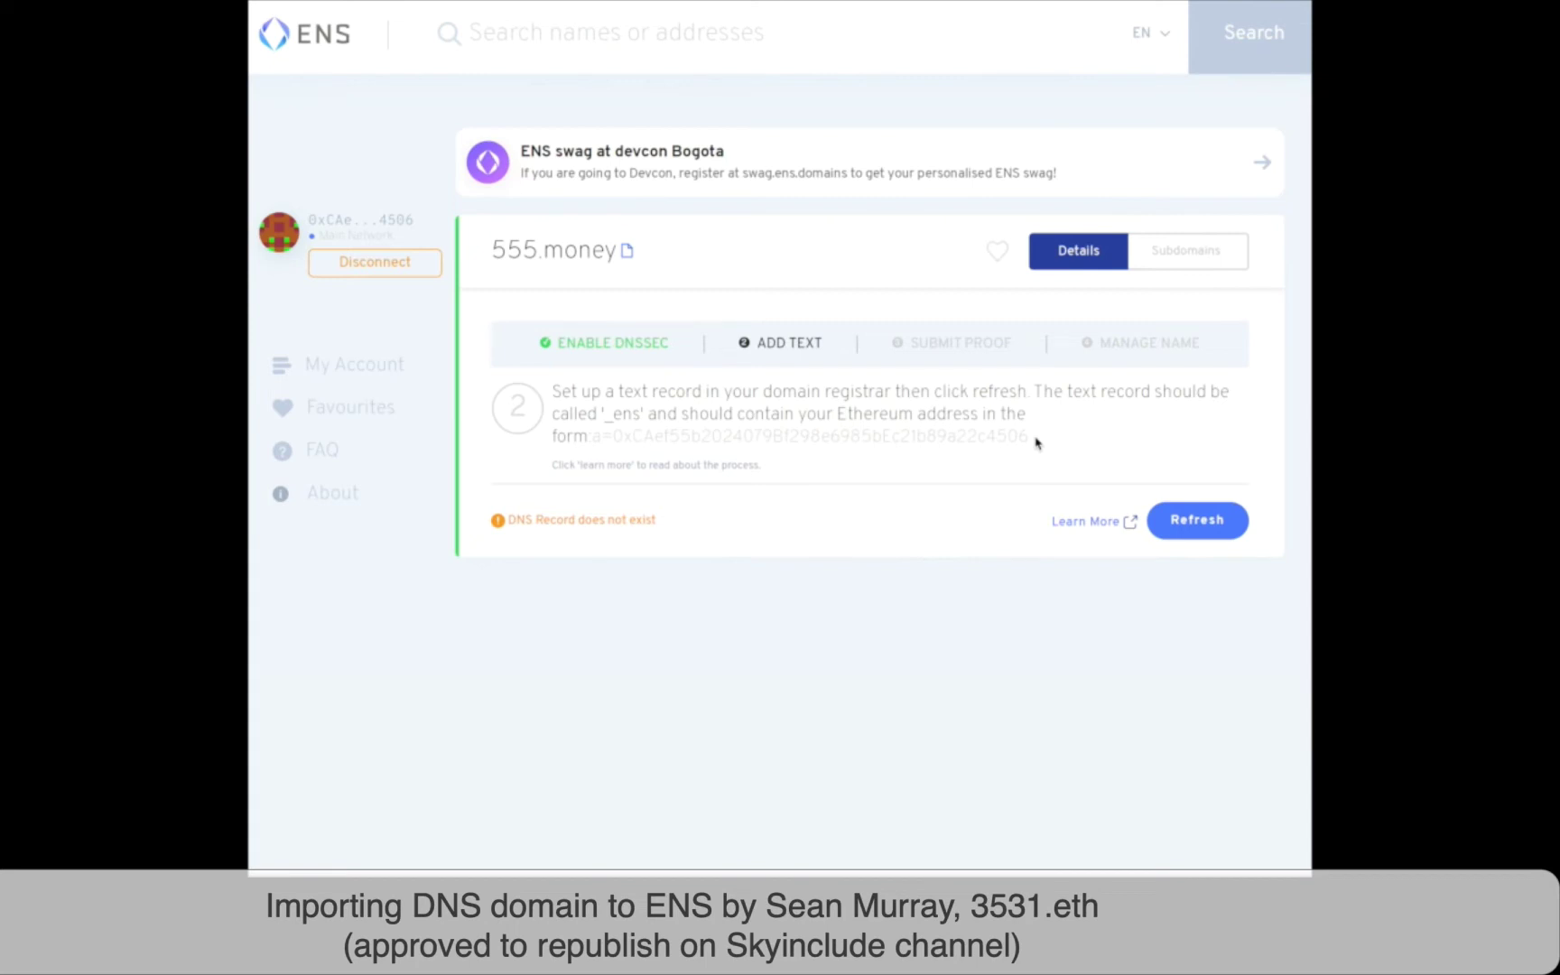
drag(1037, 443, 586, 433)
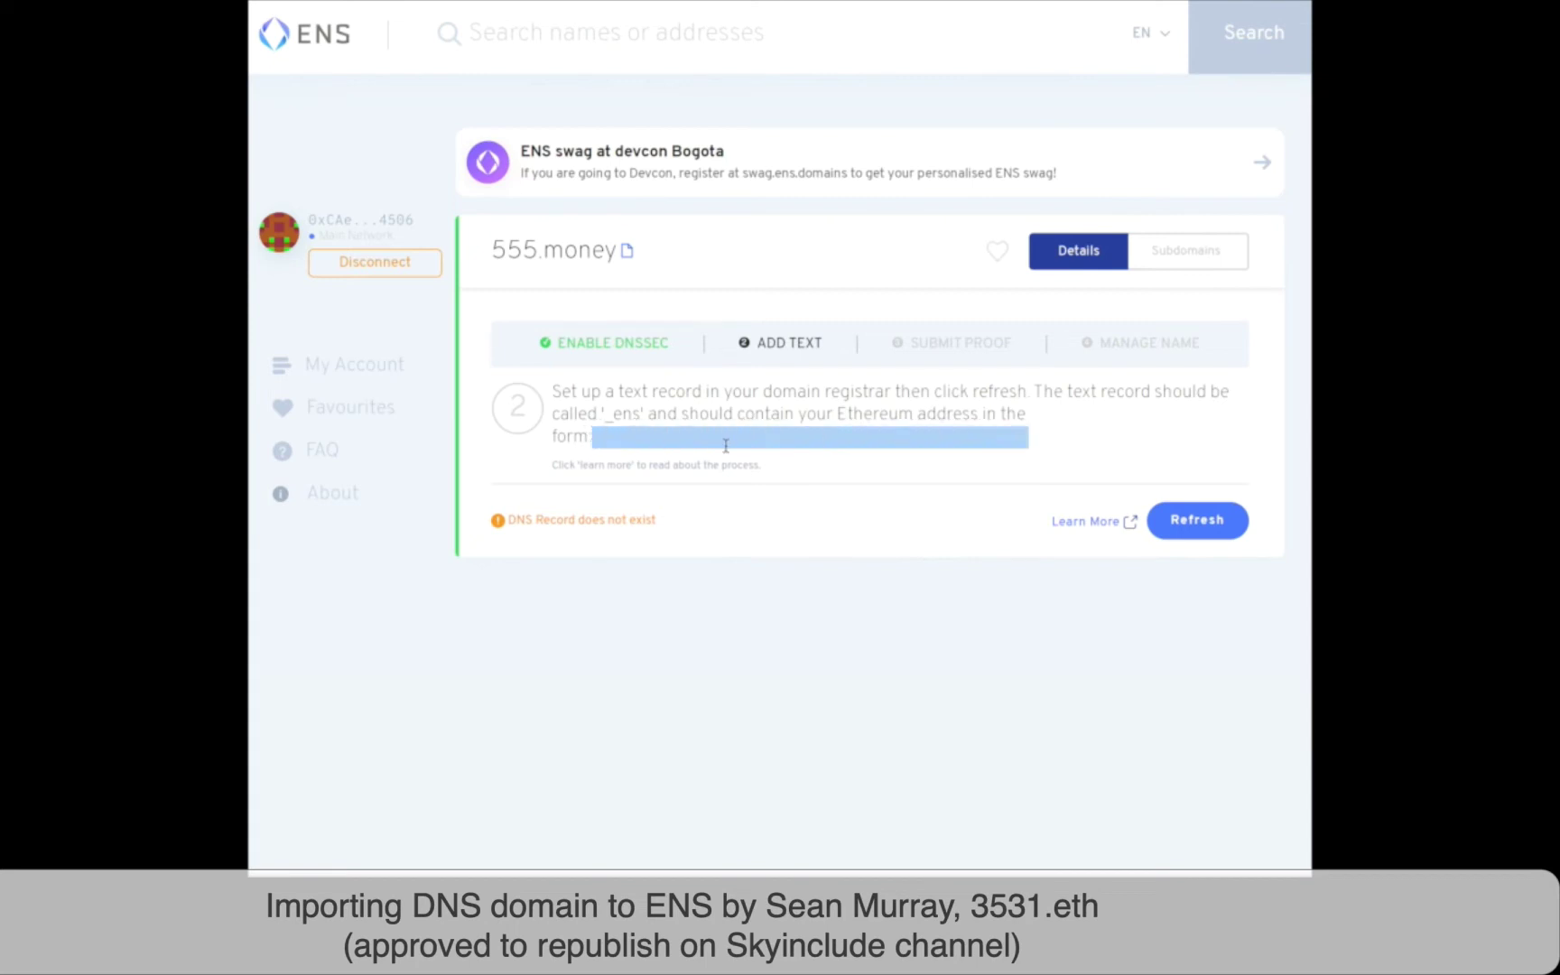
click(852, 511)
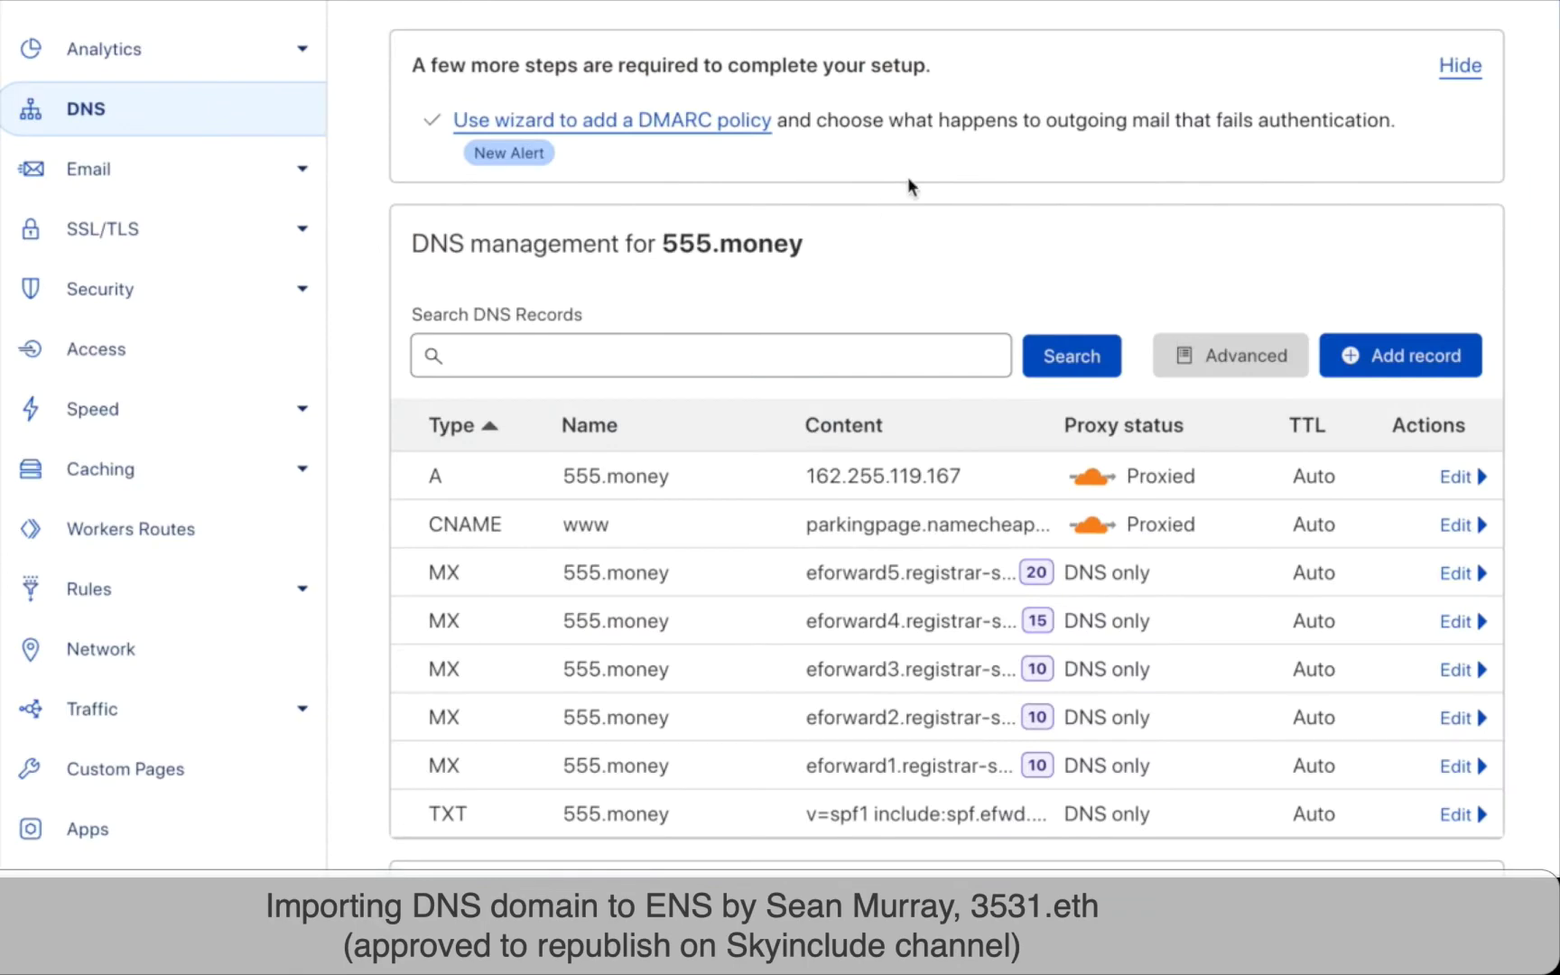
Start a new DNS record for 555.money and set its type to TXT
scroll(906, 178, down, 5)
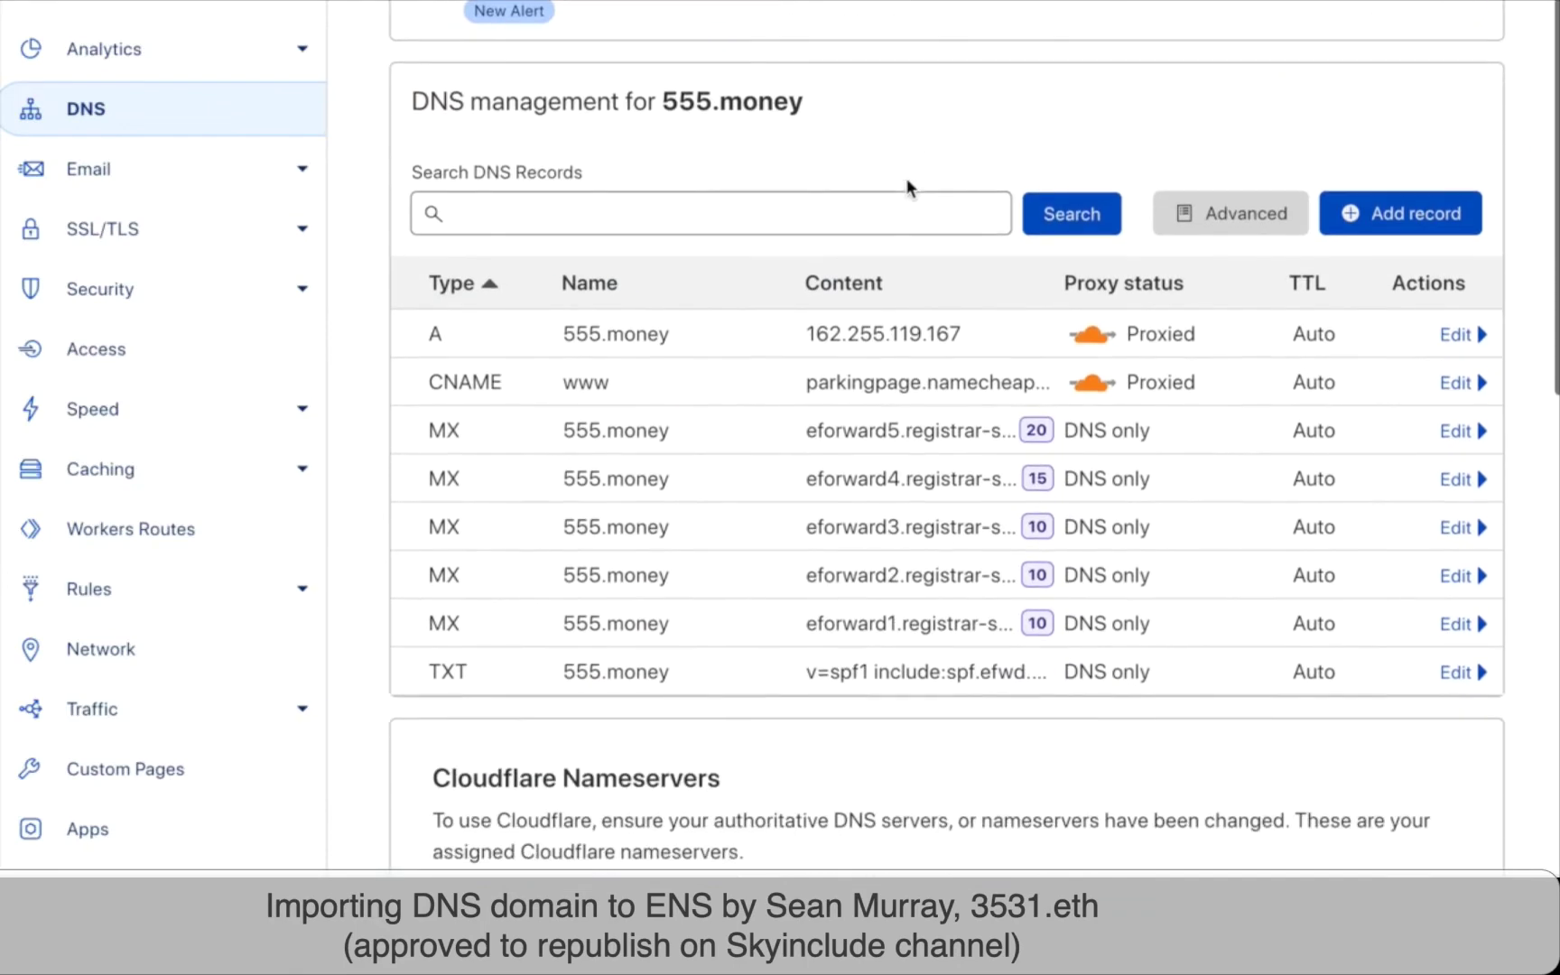
scroll(909, 185, up, 4)
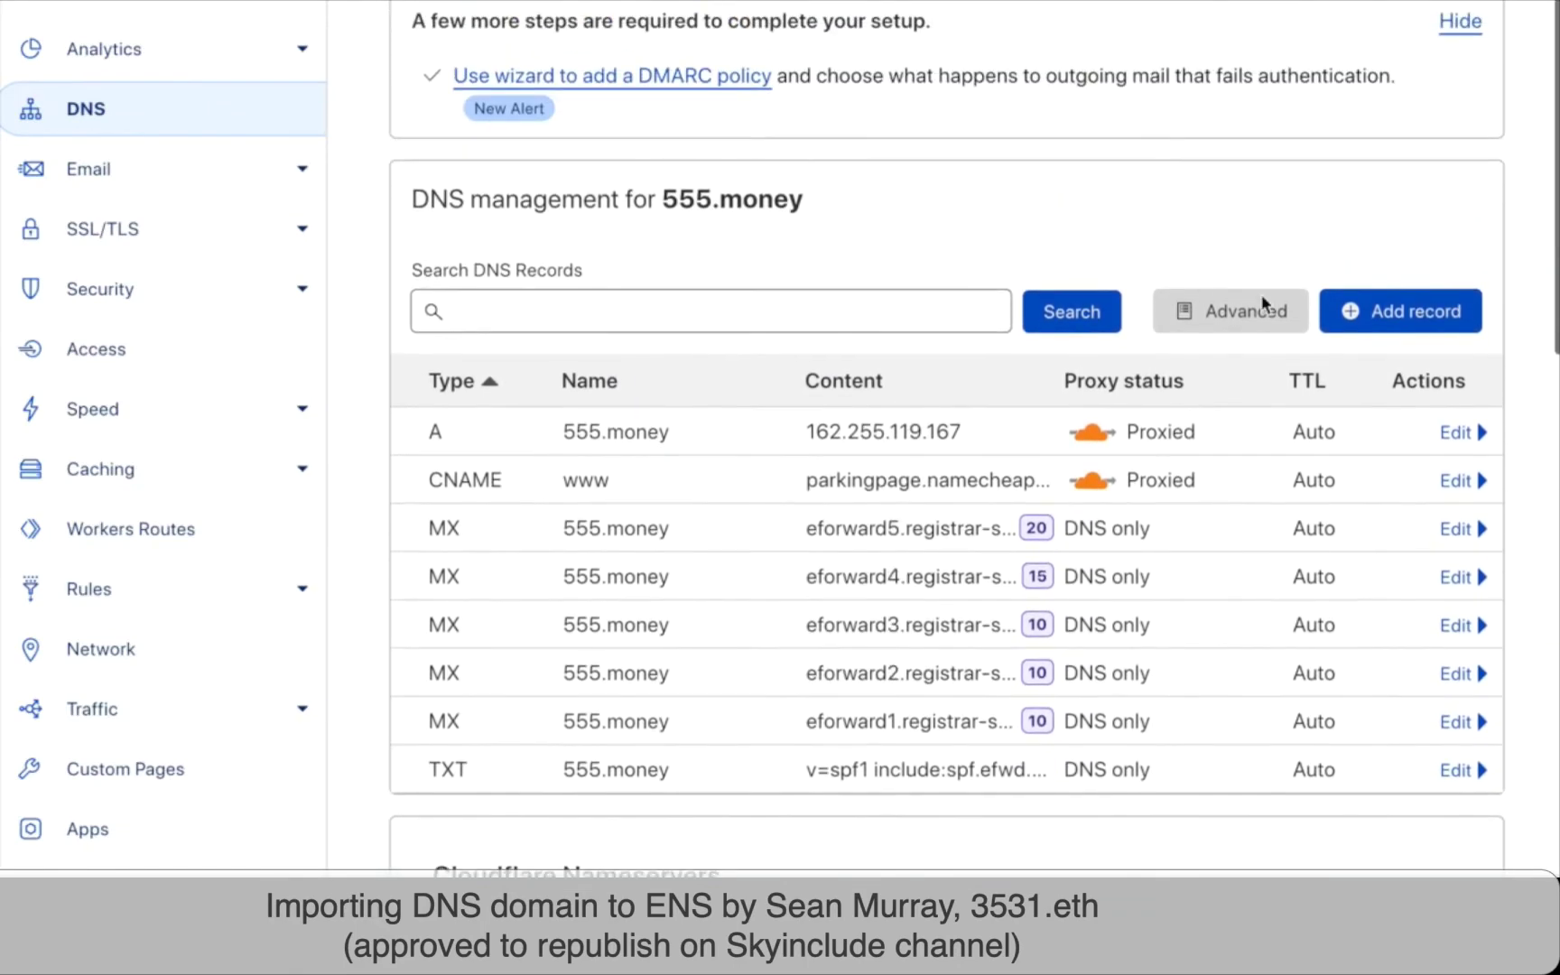
click(1388, 313)
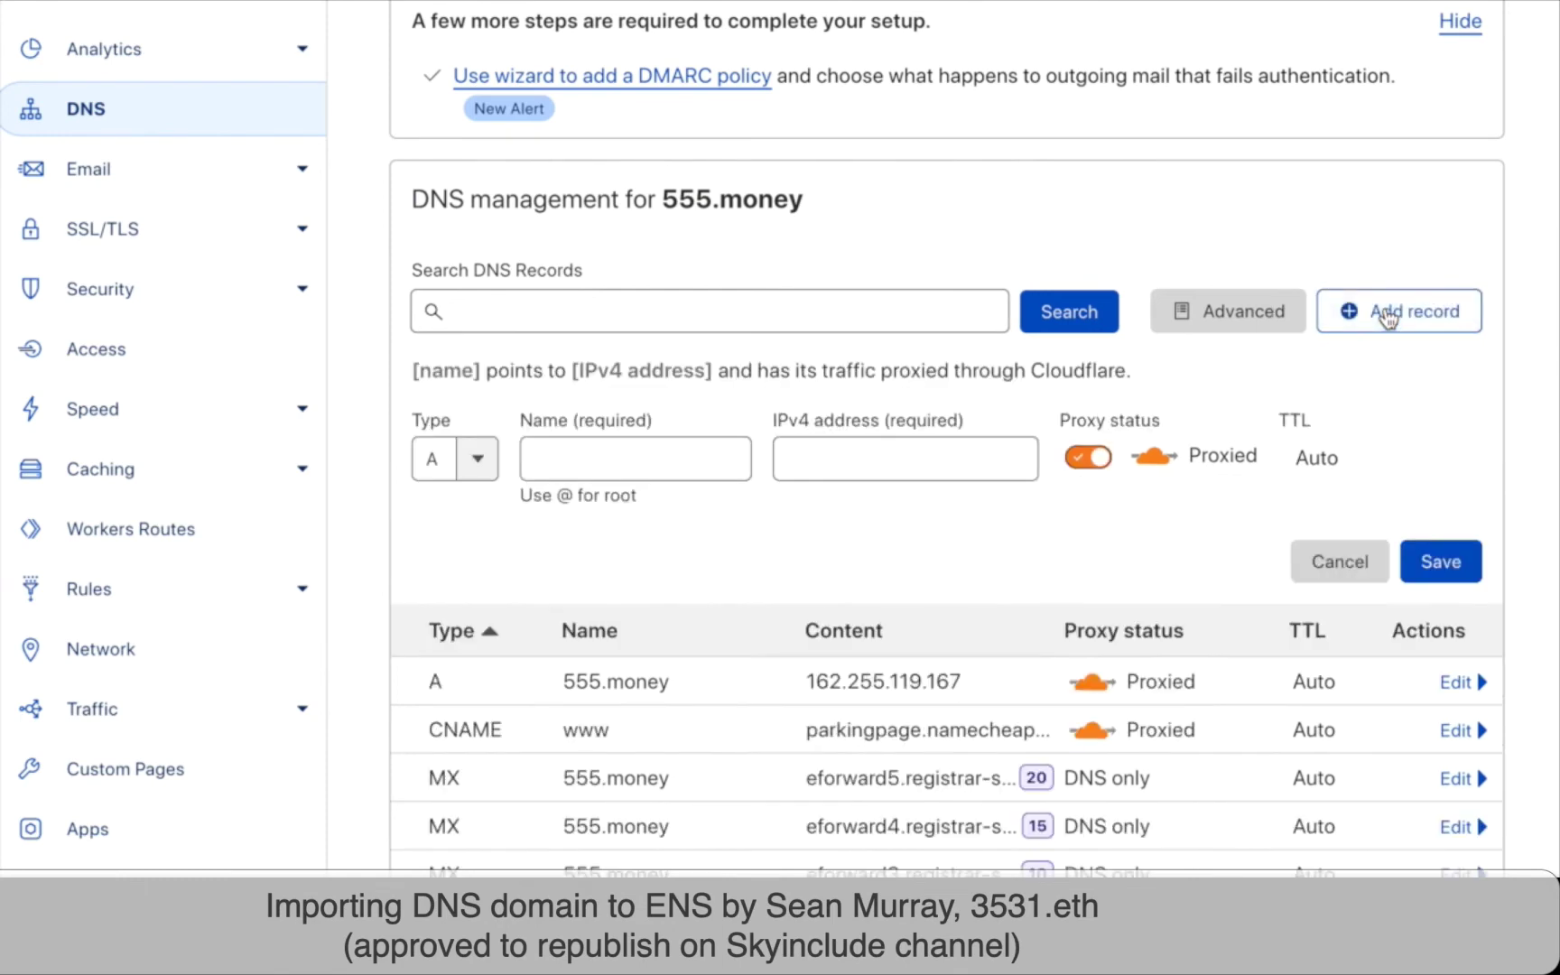
click(483, 470)
scroll(469, 587, down, 4)
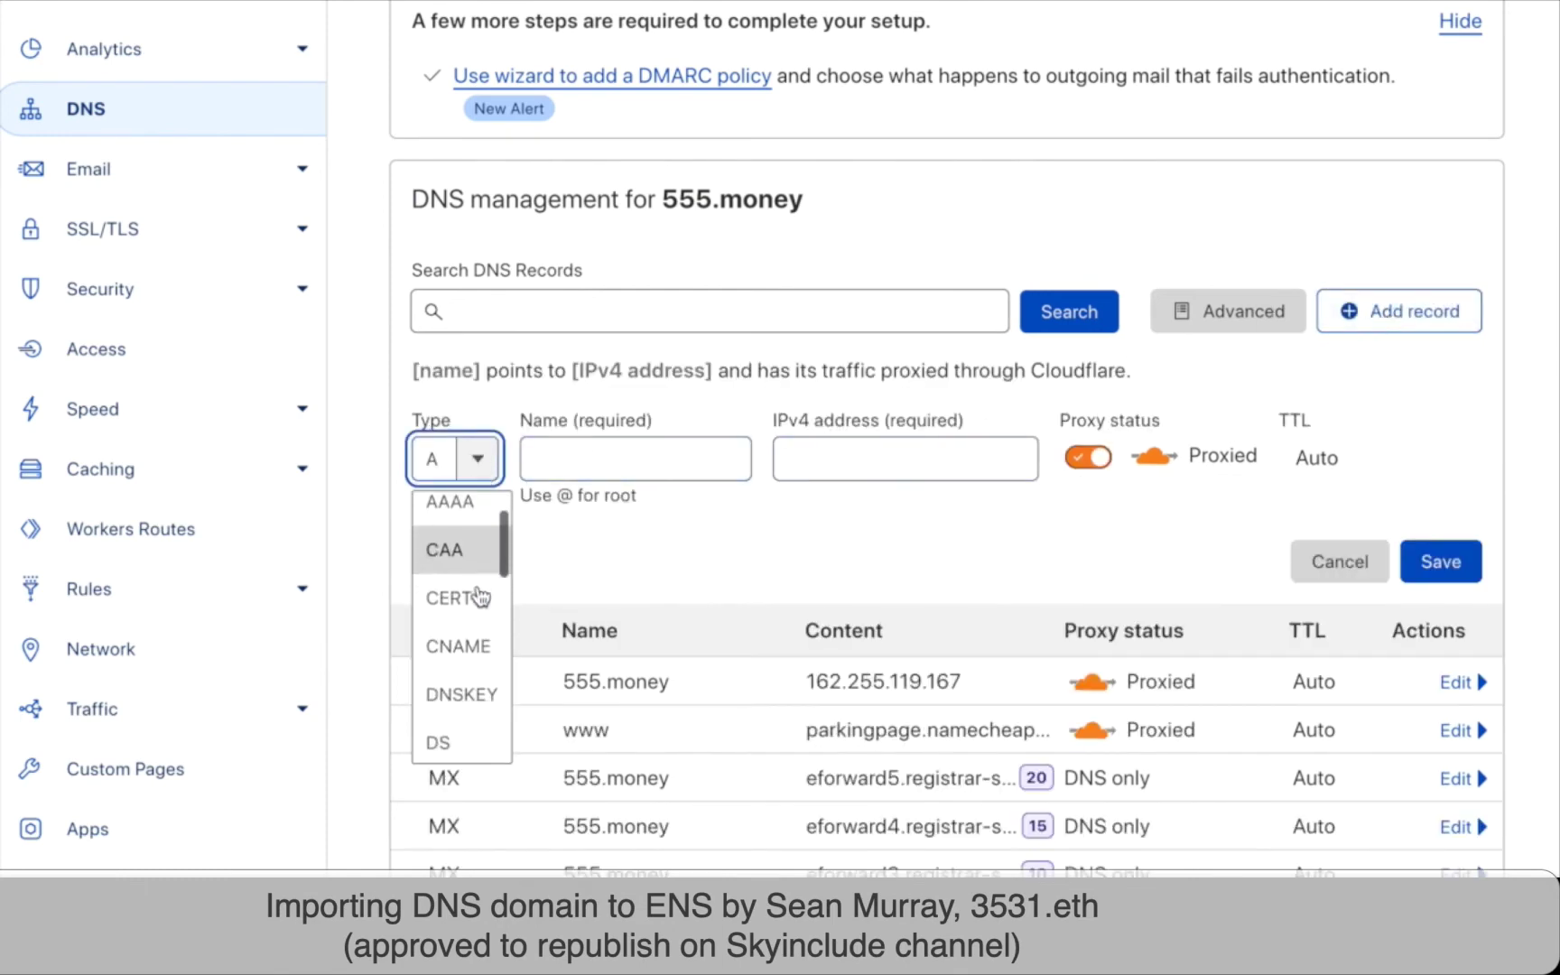
scroll(475, 632, down, 5)
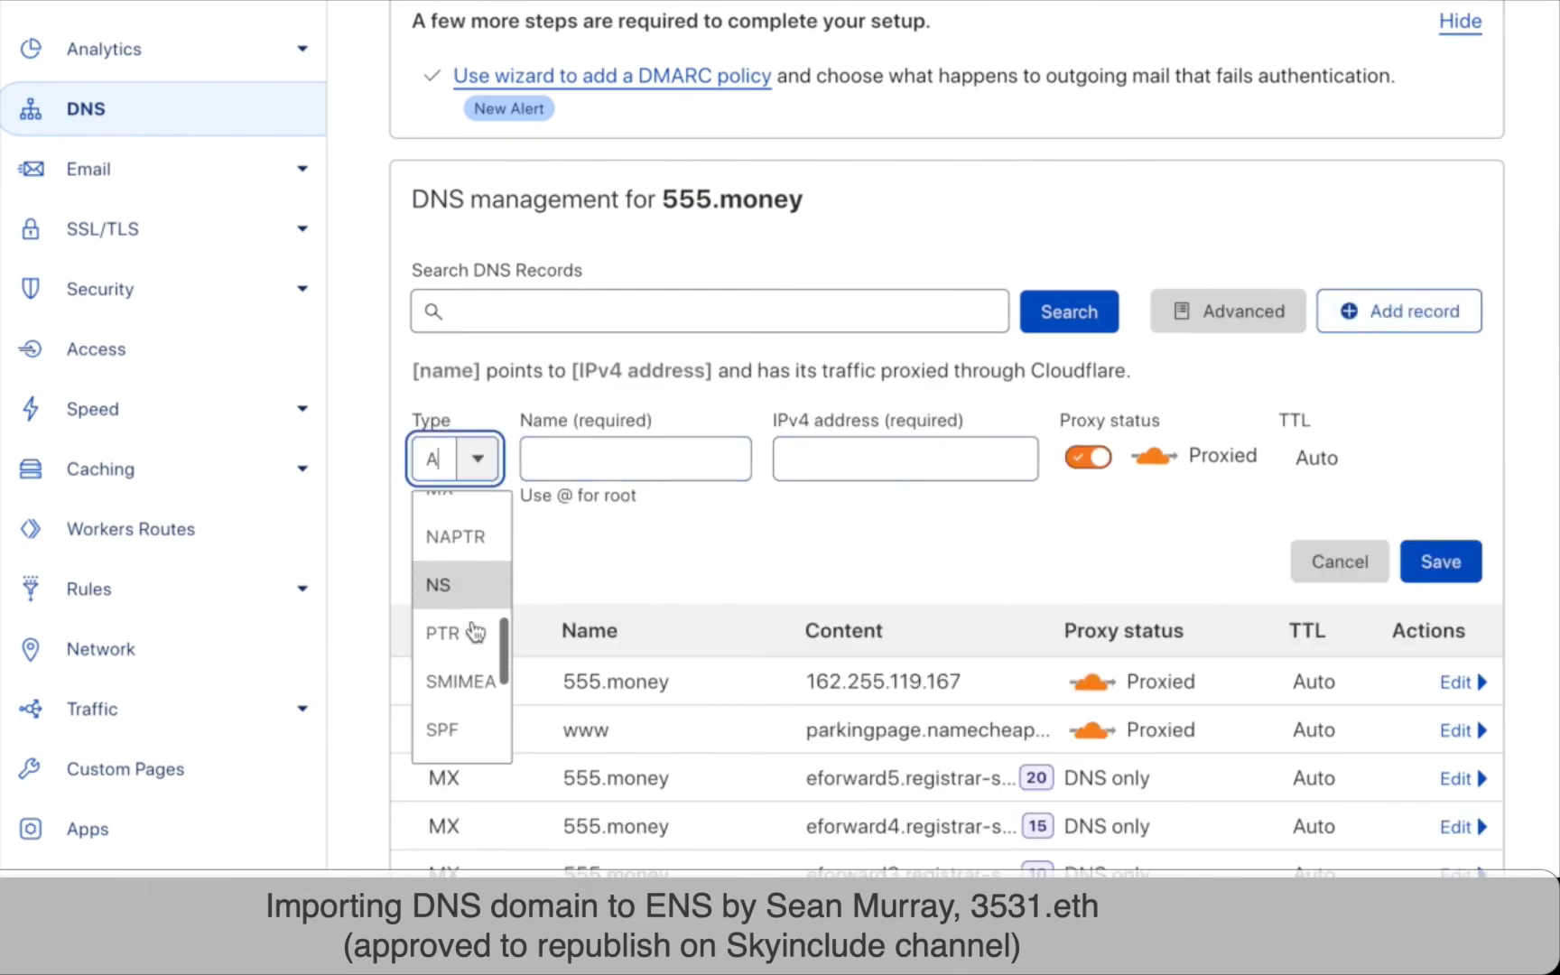
click(447, 698)
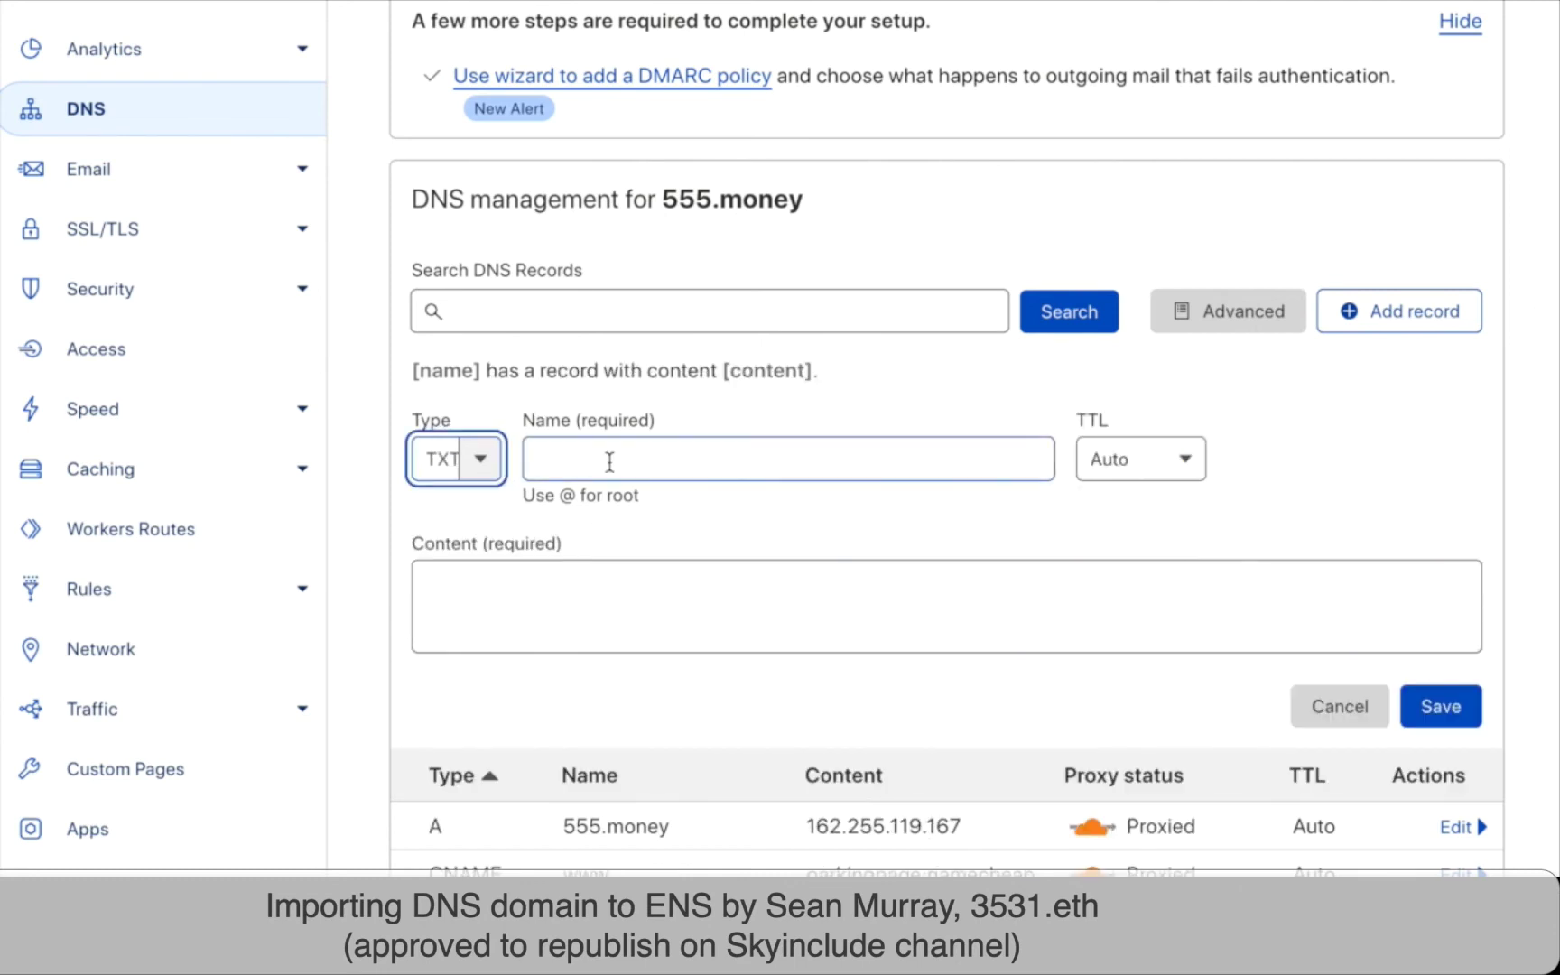
Name the TXT record _ens, paste the copied a= Ethereum address value as its content, and save the record
click(610, 462)
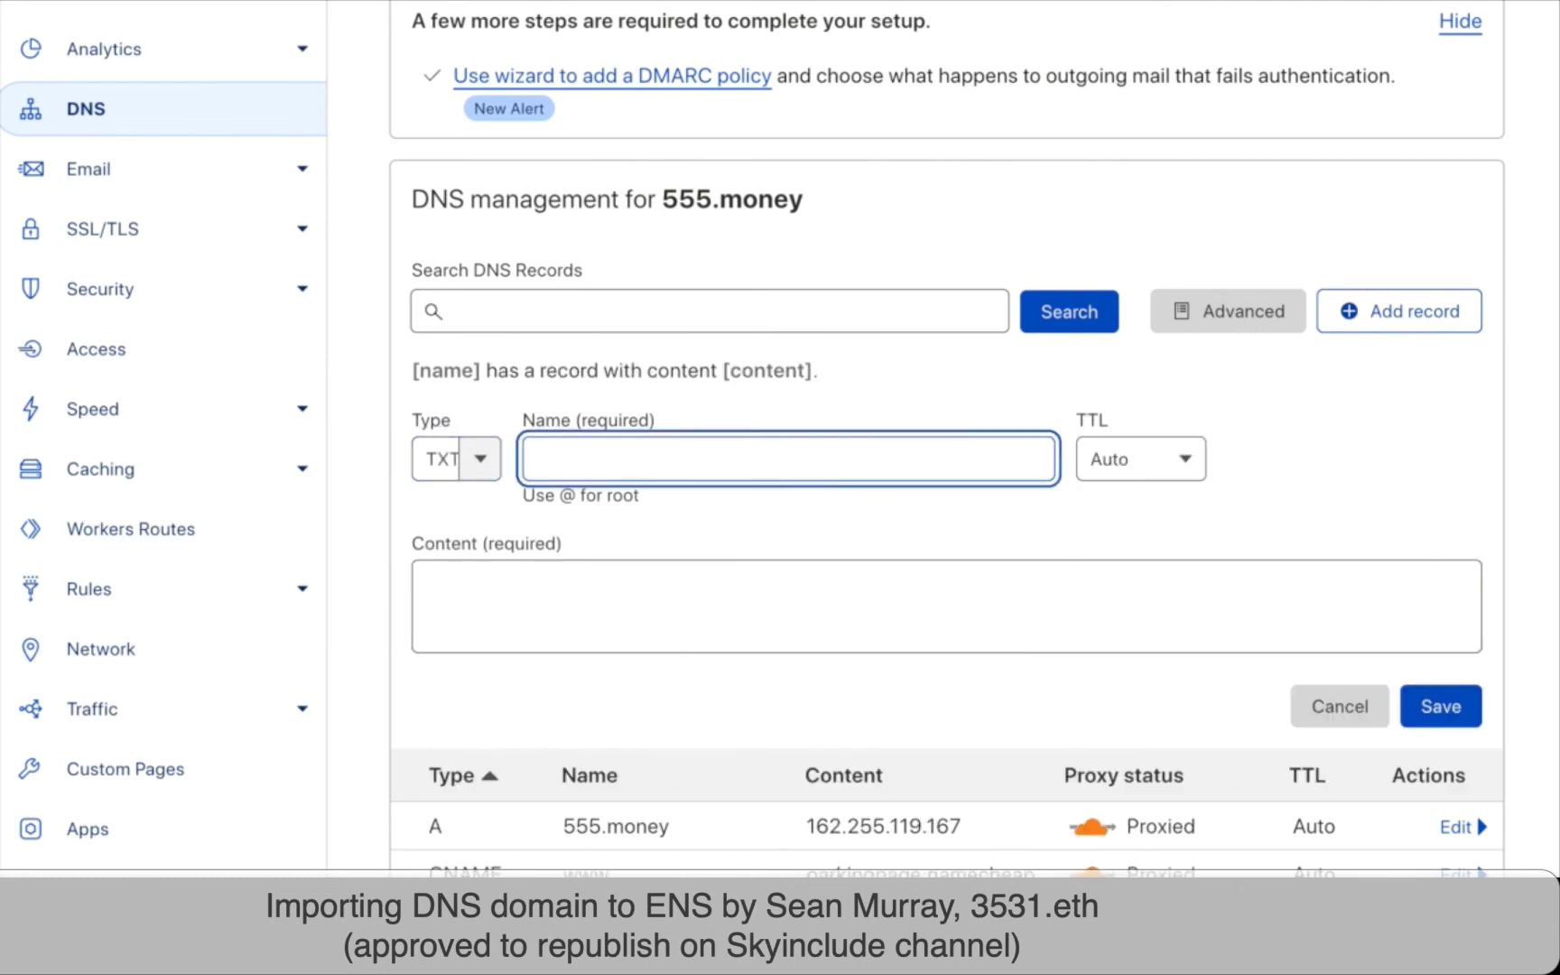
text(_ens)
key(Tab)
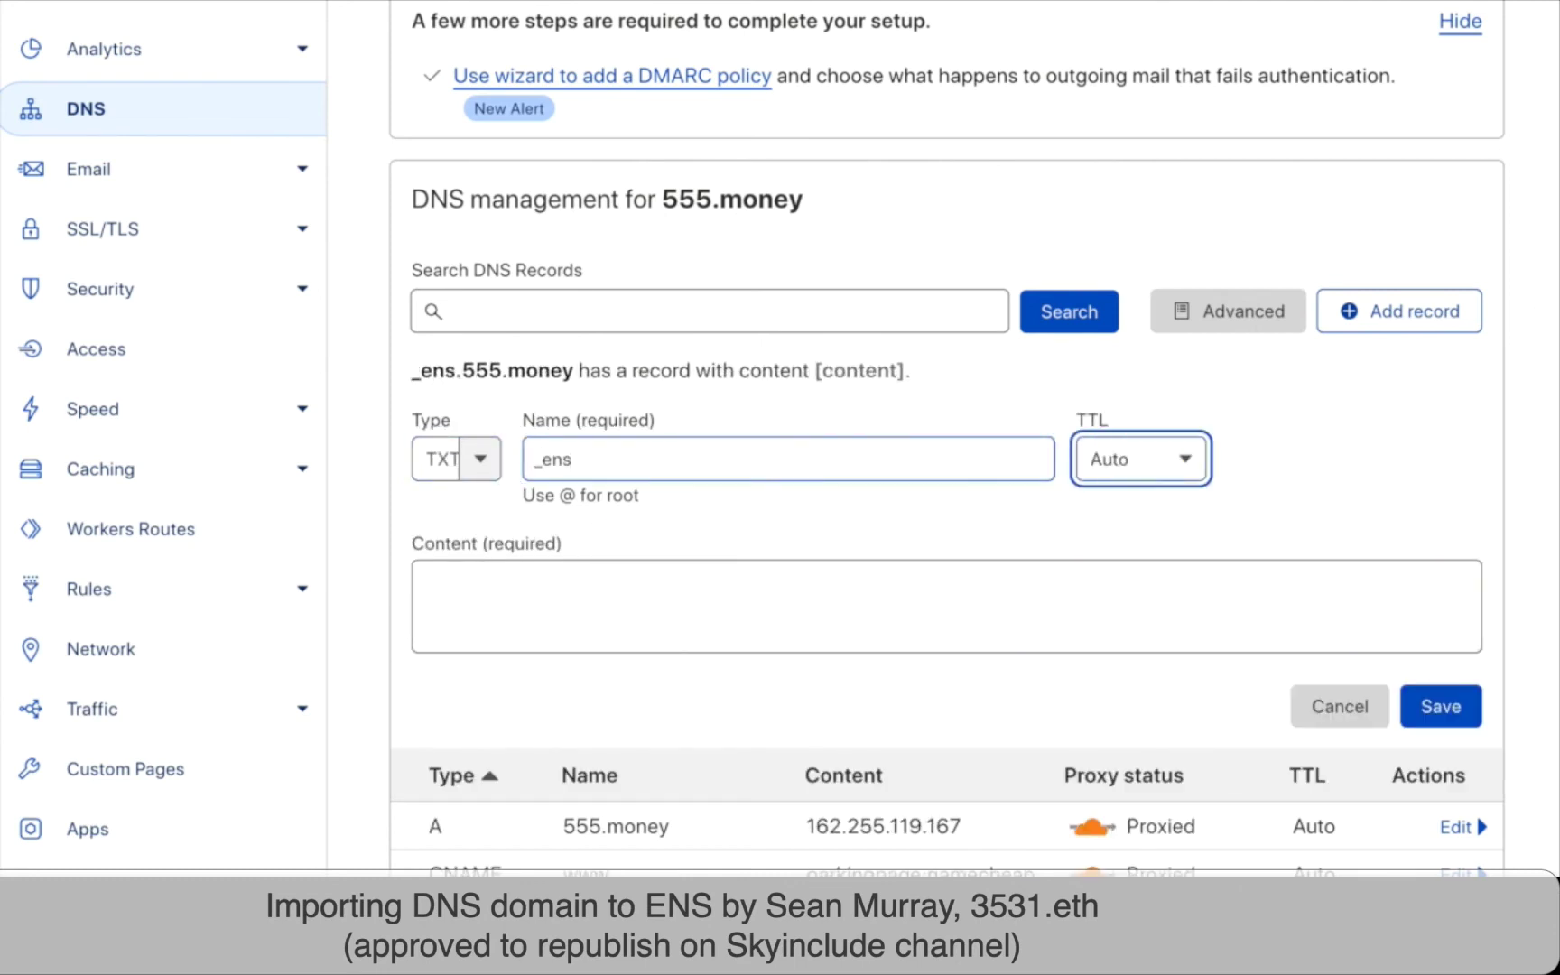
key(Tab)
key(super+v)
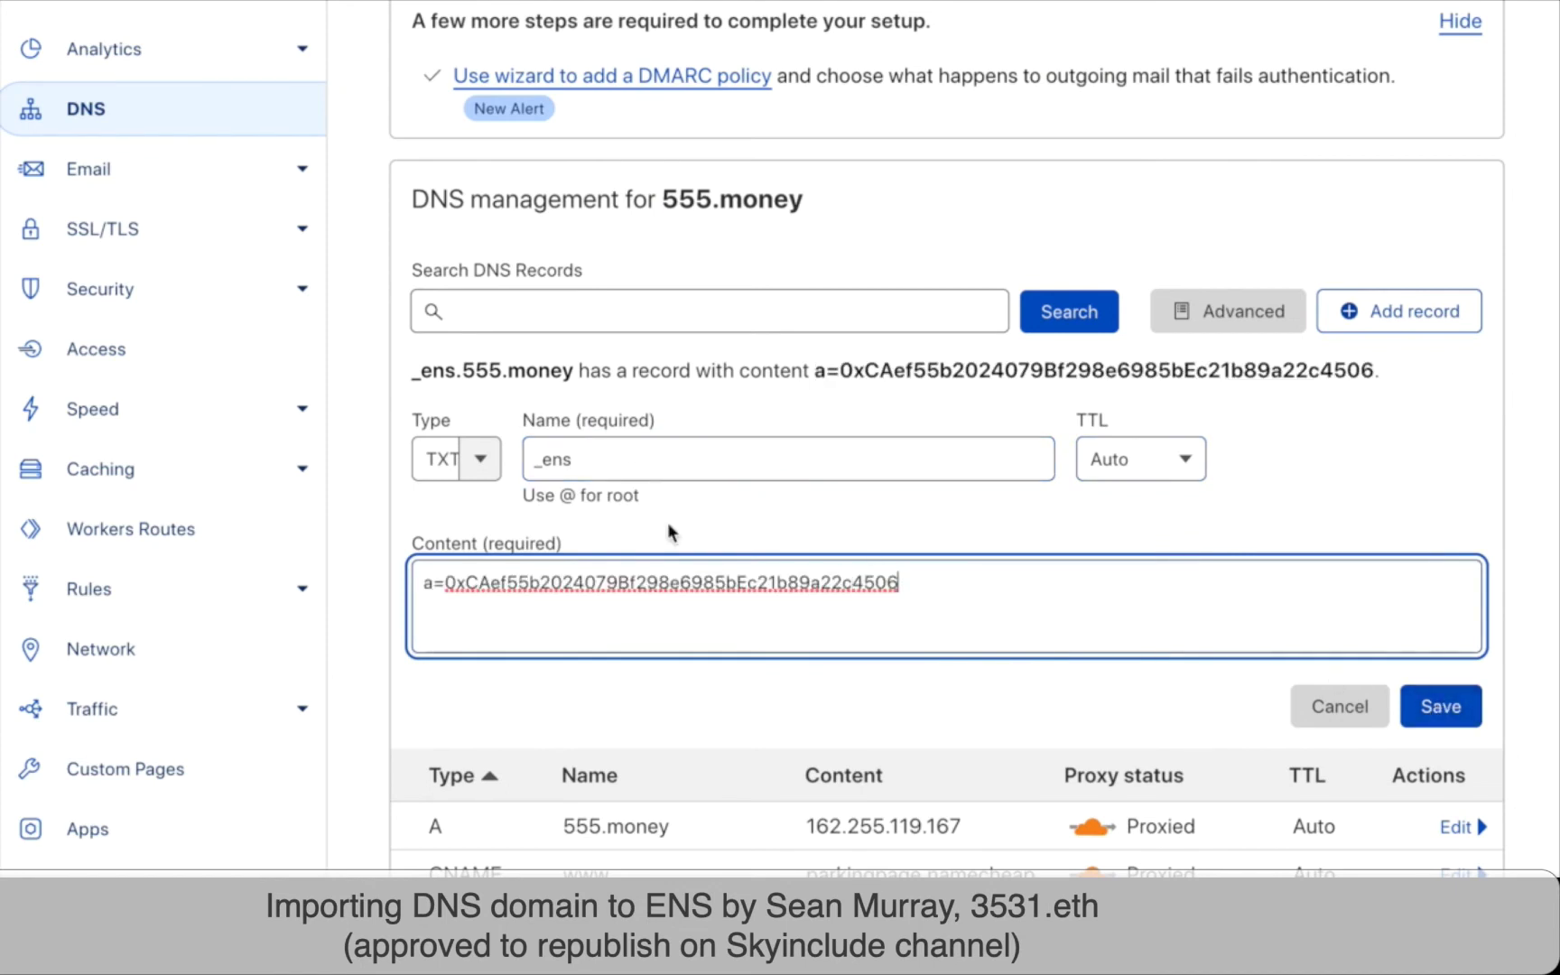
click(1441, 706)
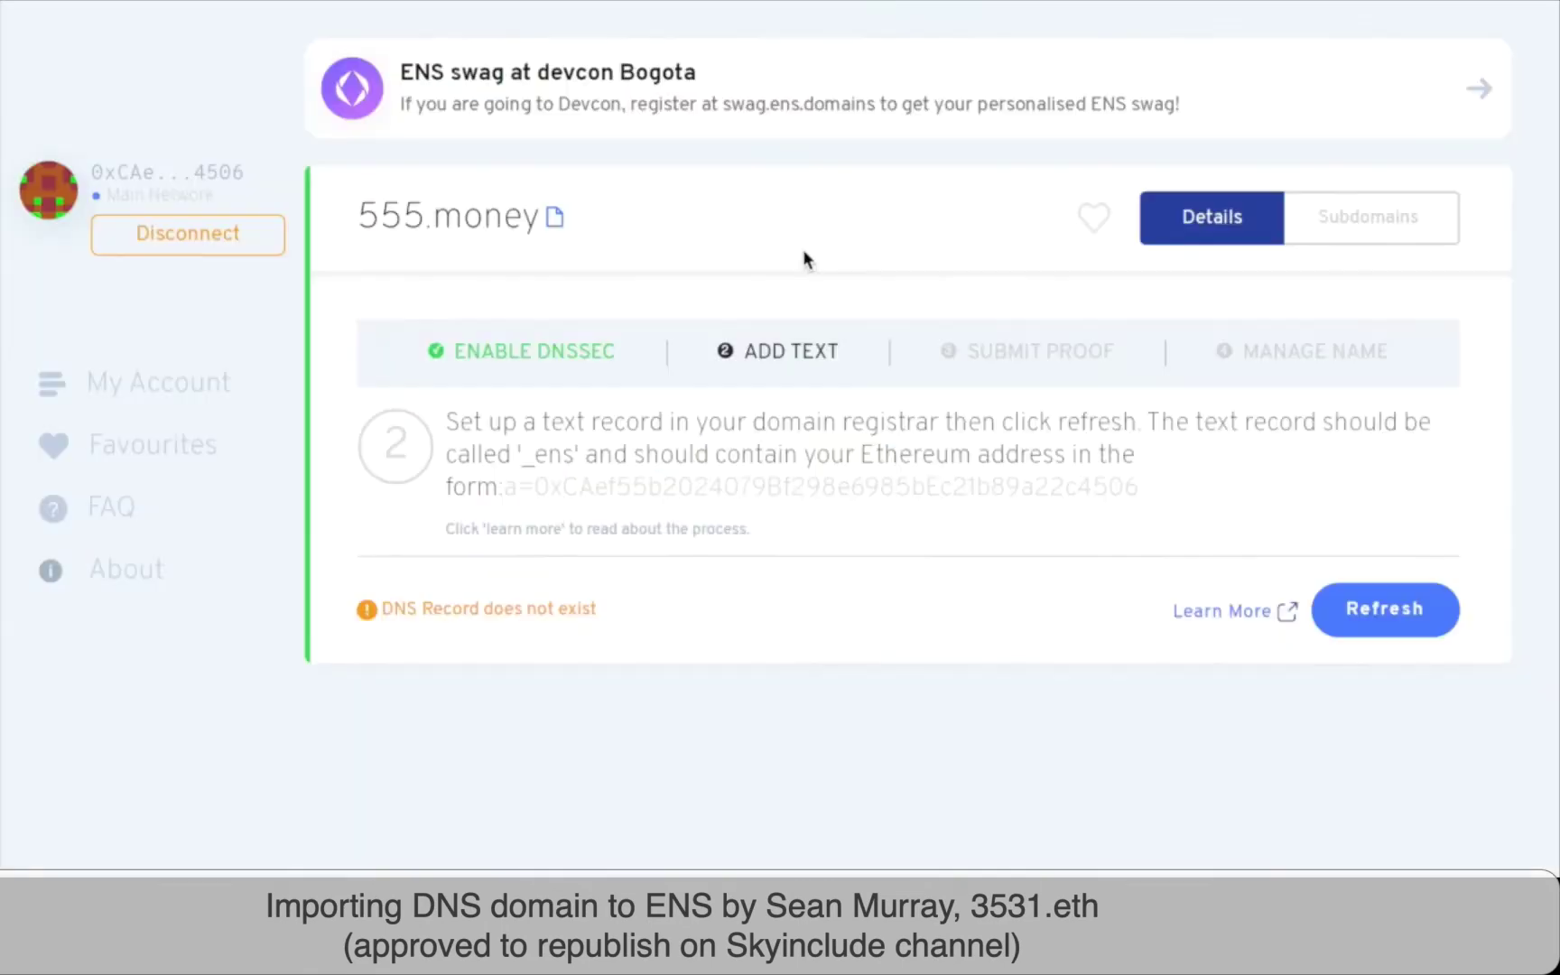
In the ENS app, refresh the Add Text check for 555.money, review the DNS owner, and refresh again to proceed to Submit Proof
click(1391, 603)
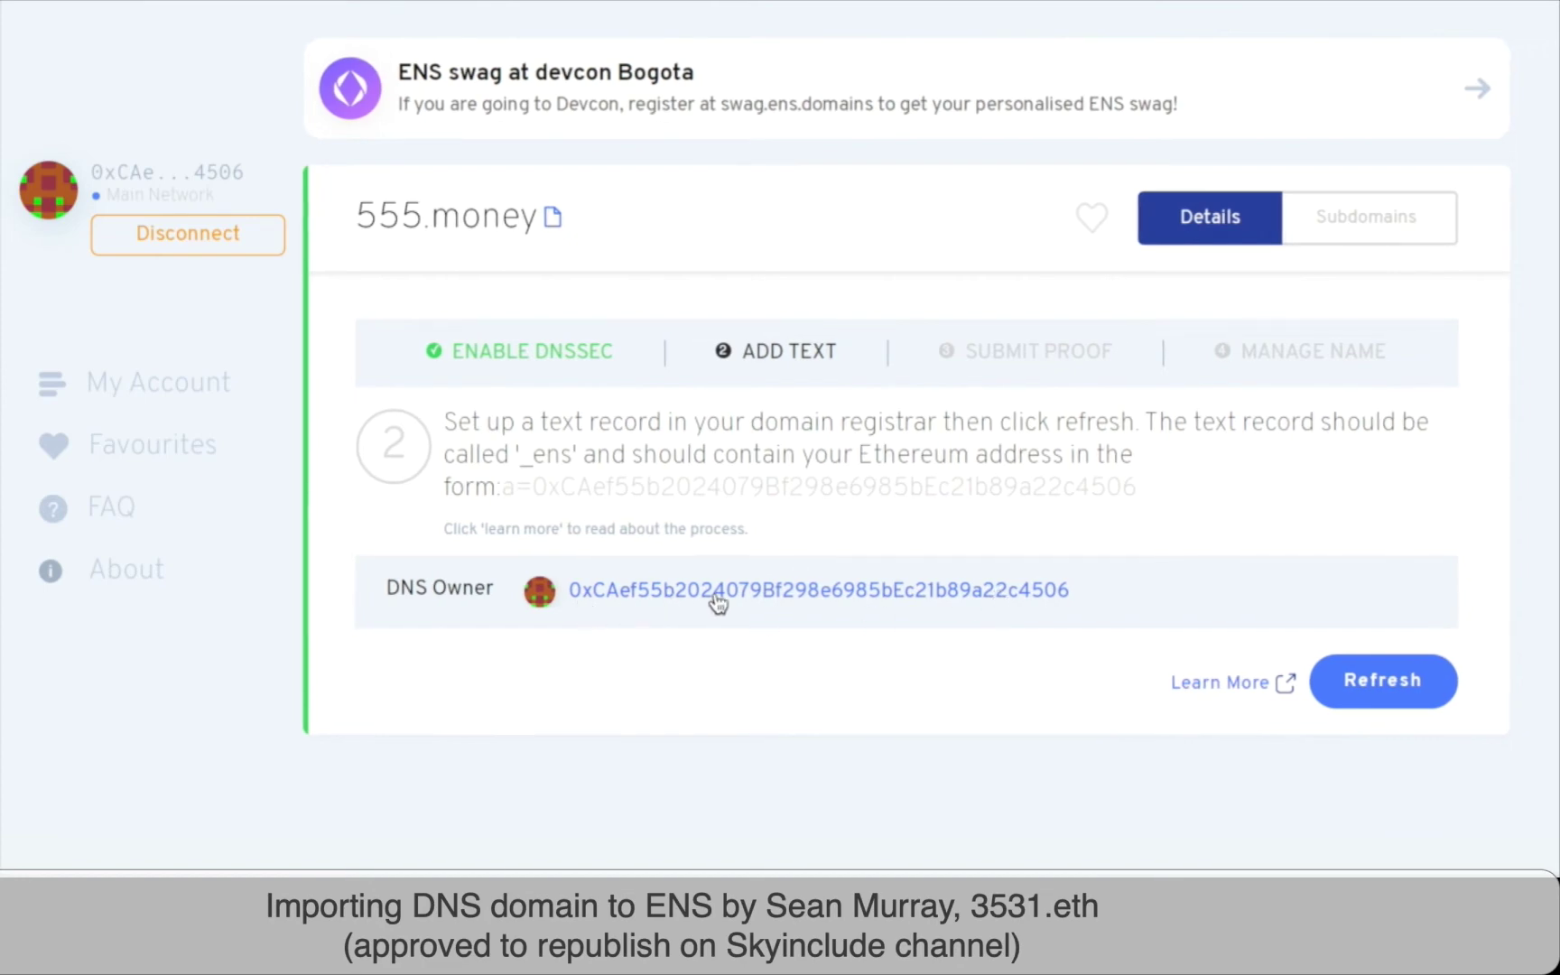
scroll(1058, 599, down, 1)
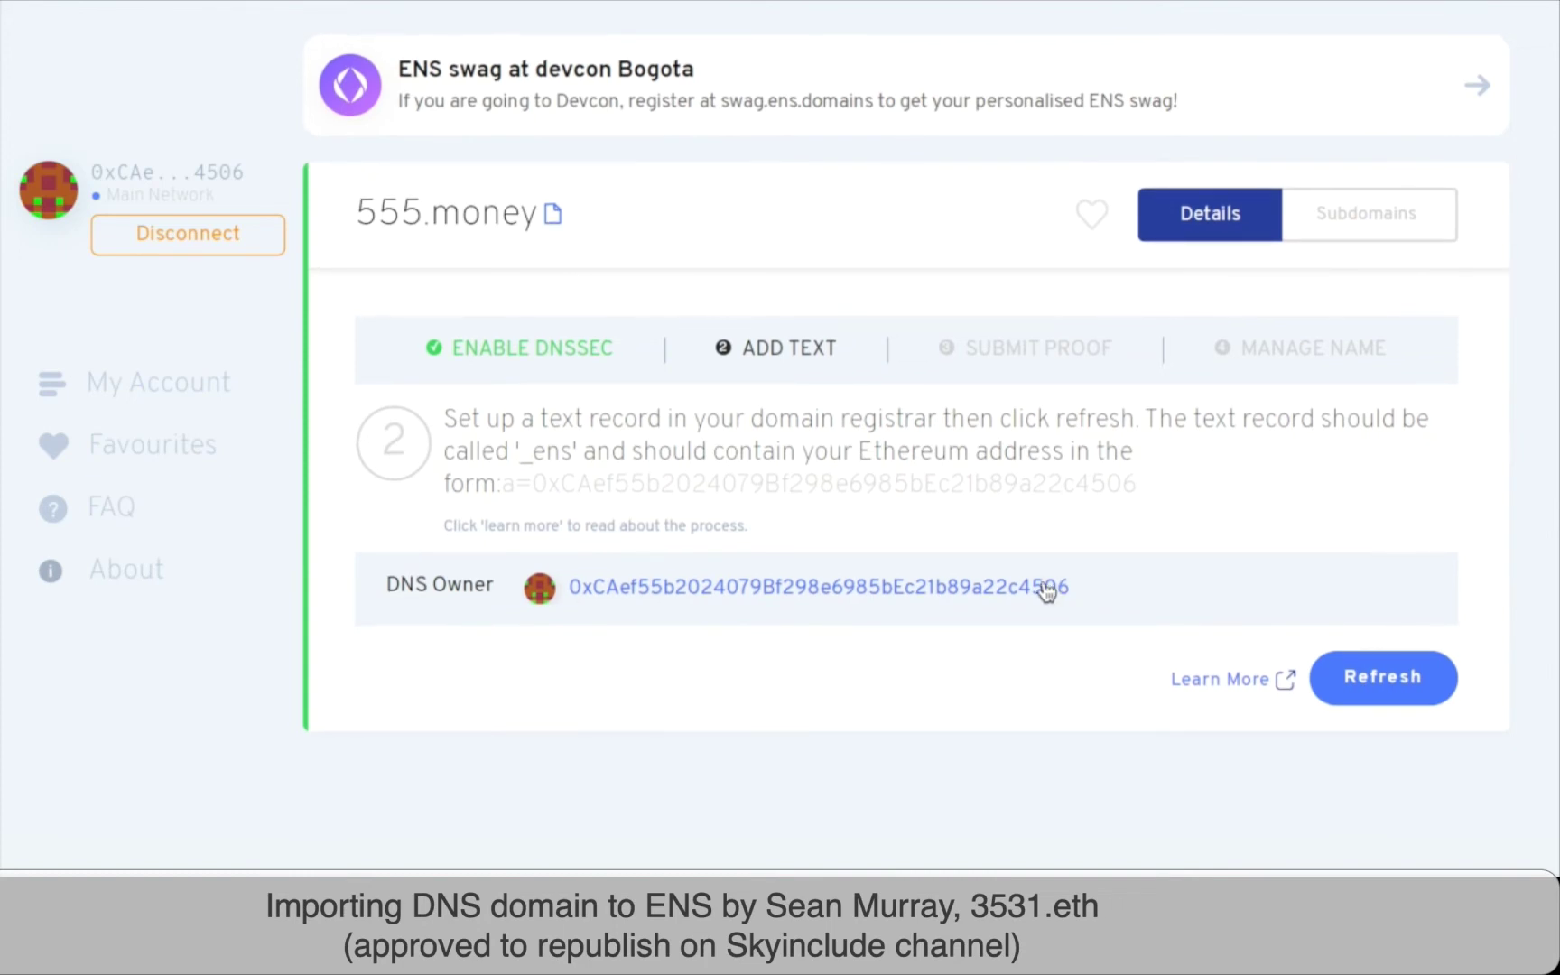
scroll(1048, 592, up, 1)
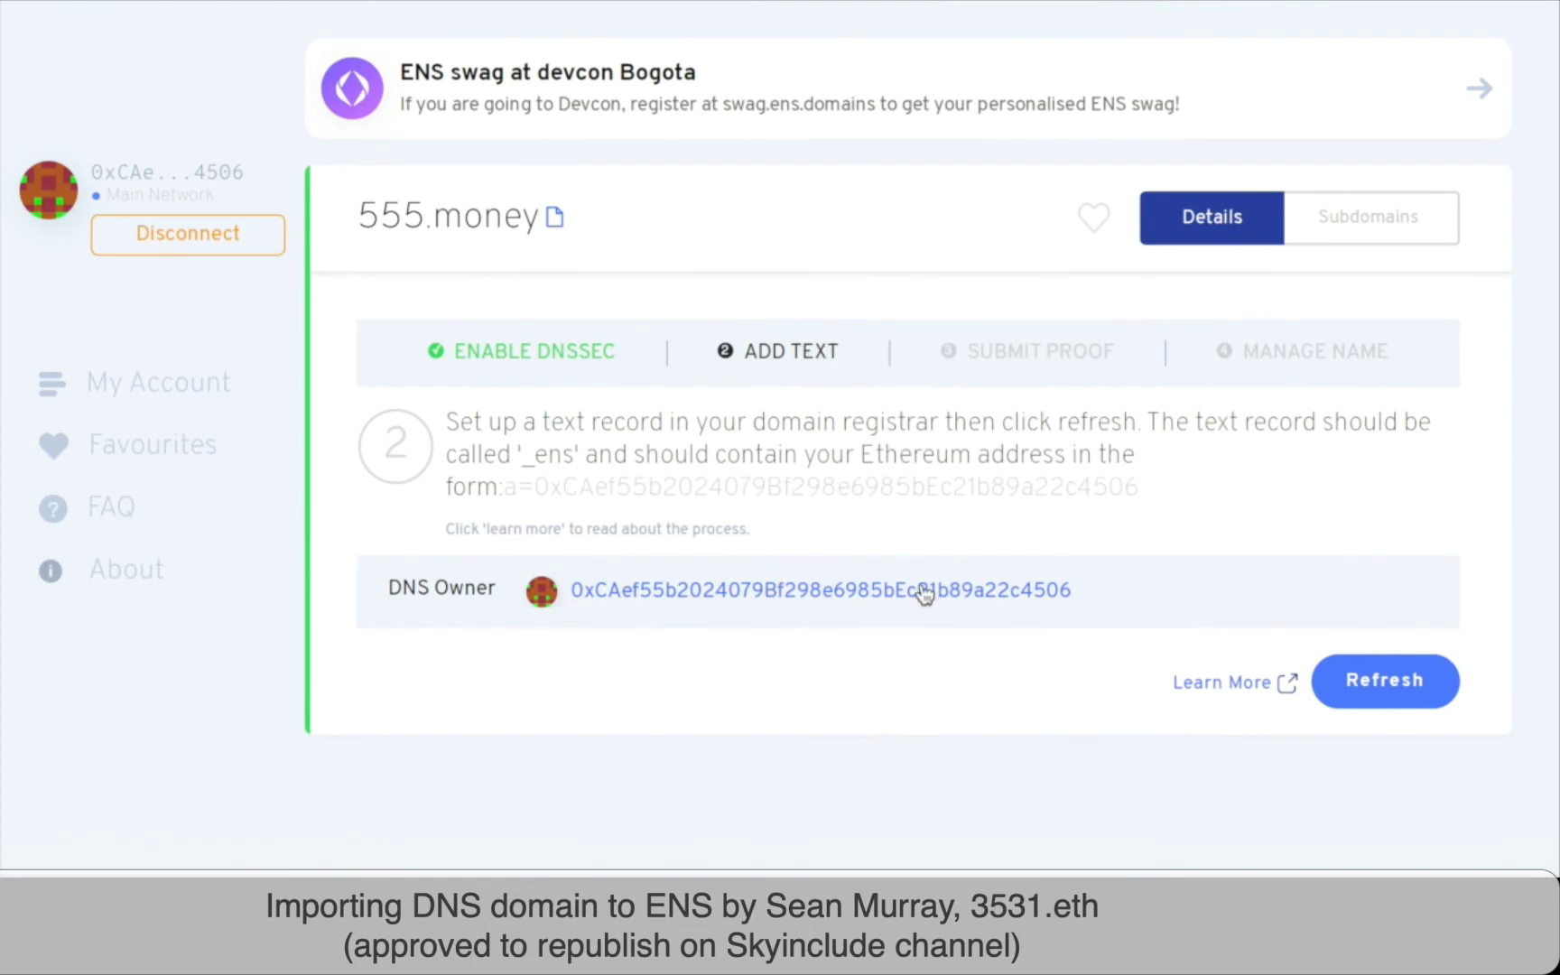
scroll(1229, 596, down, 1)
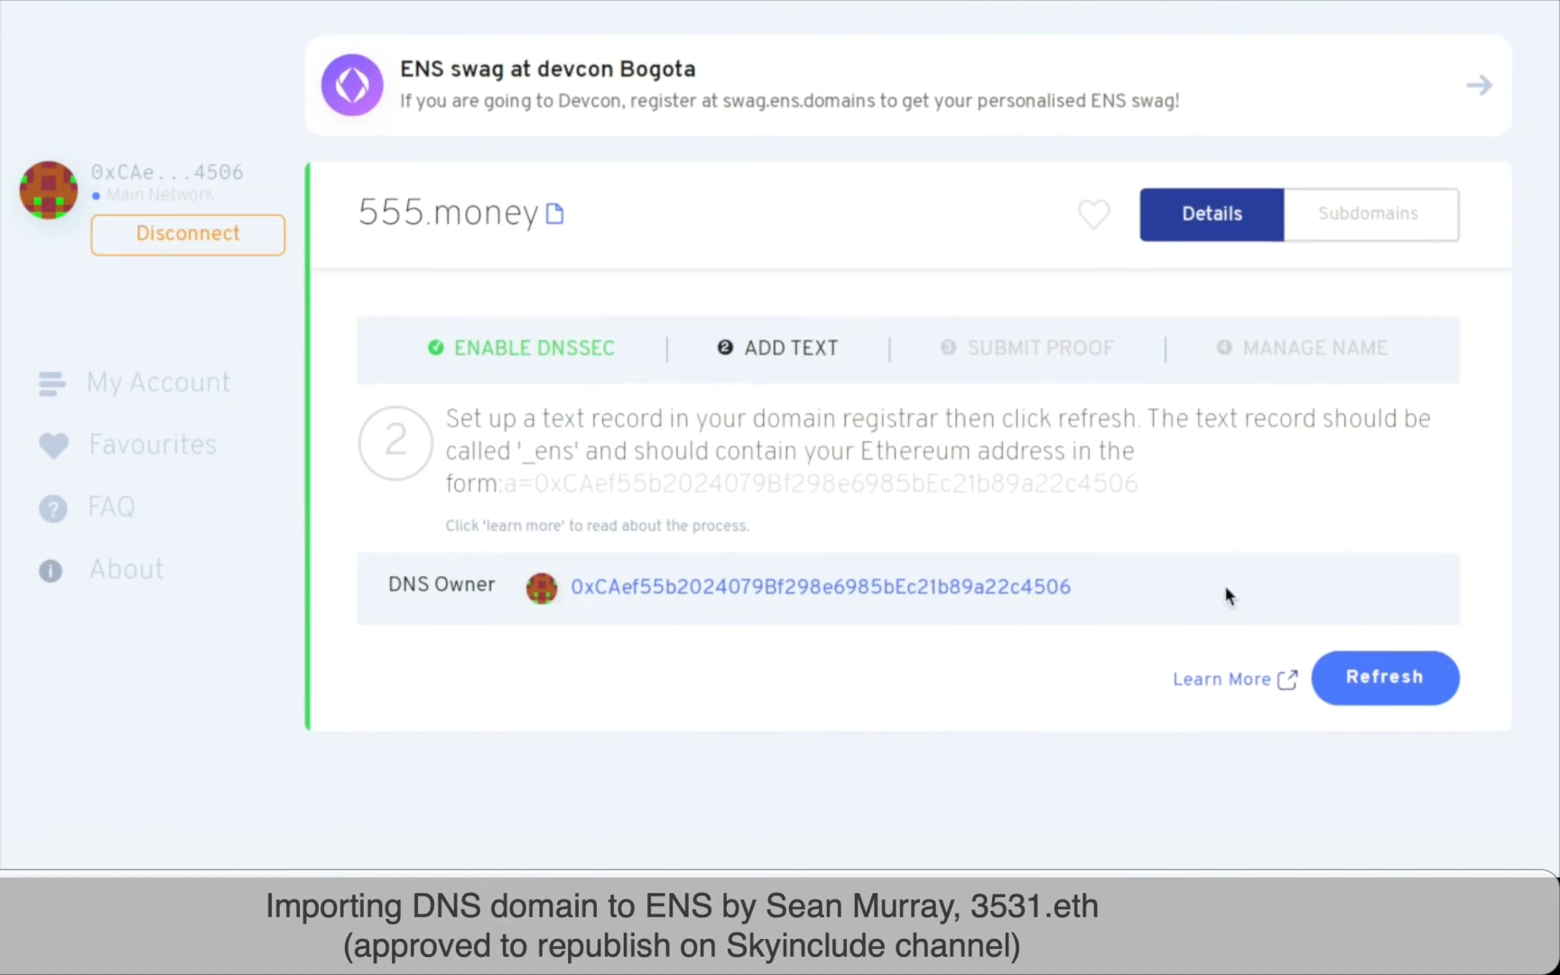
scroll(1225, 589, up, 1)
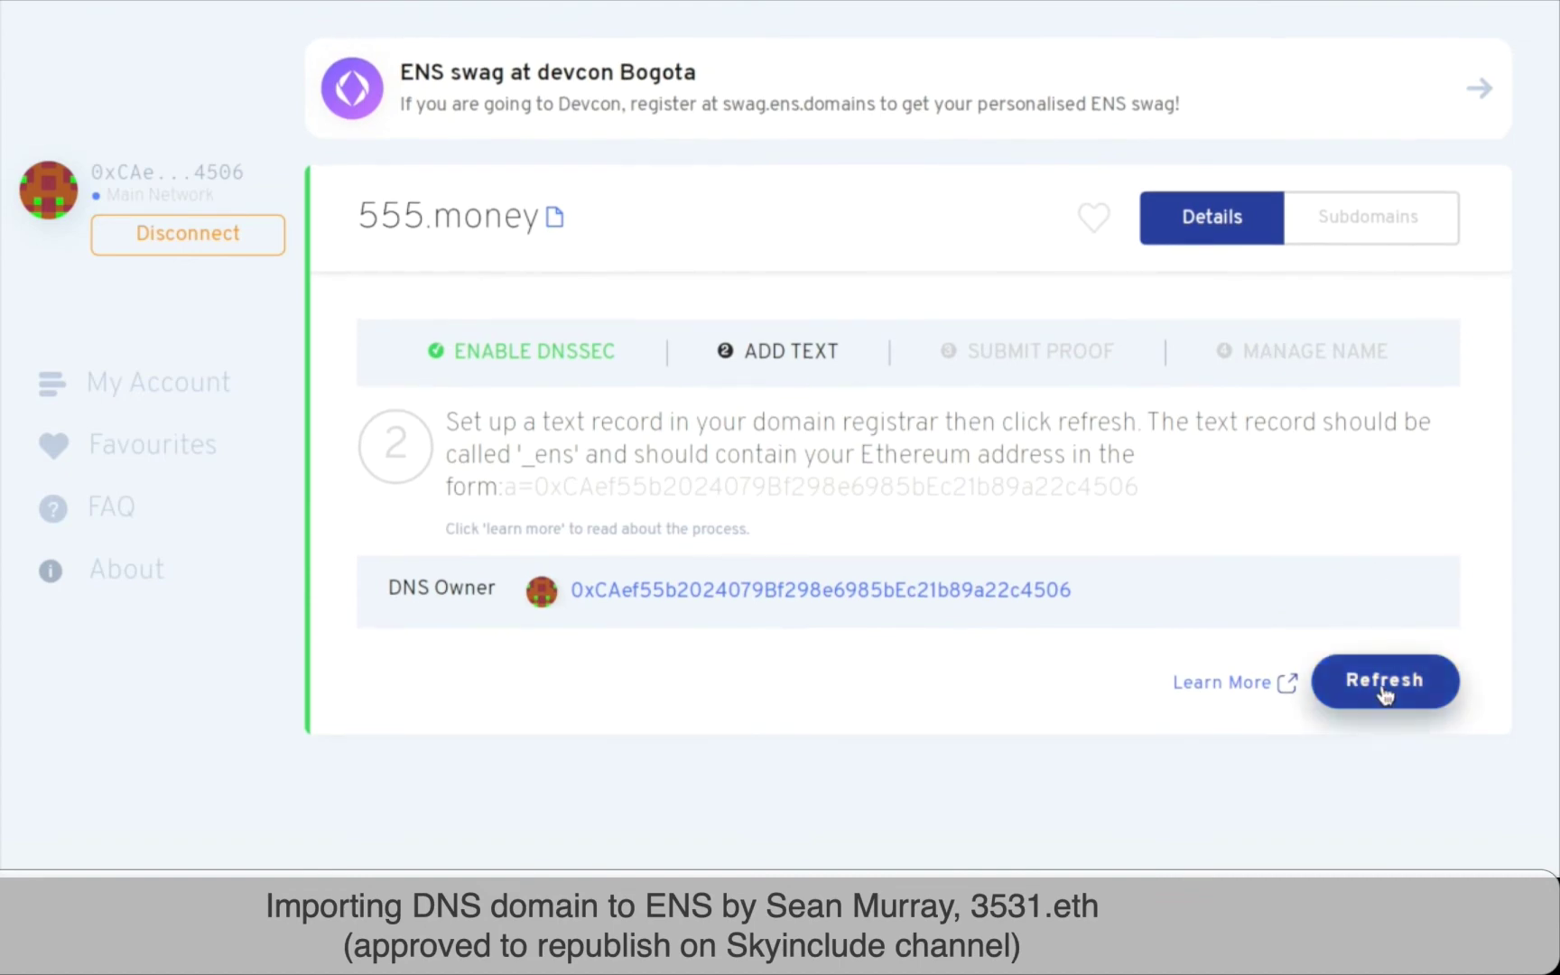
click(1343, 684)
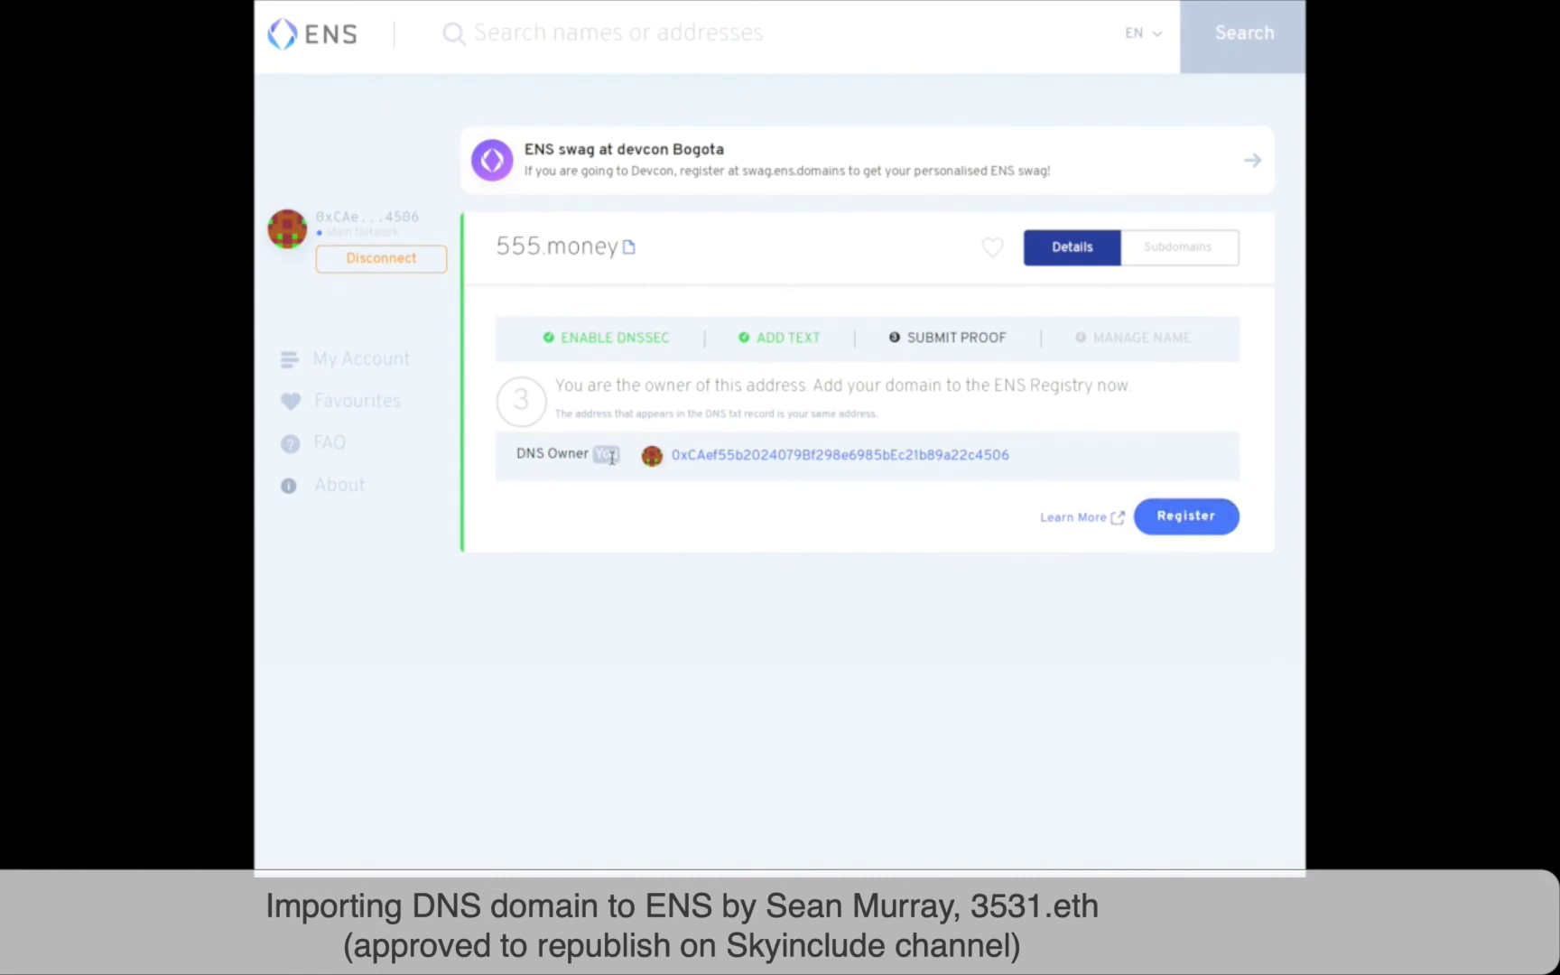
Register 555.money in the ENS Registry and review the estimated gas fee and total in the MetaMask transaction request
click(1178, 525)
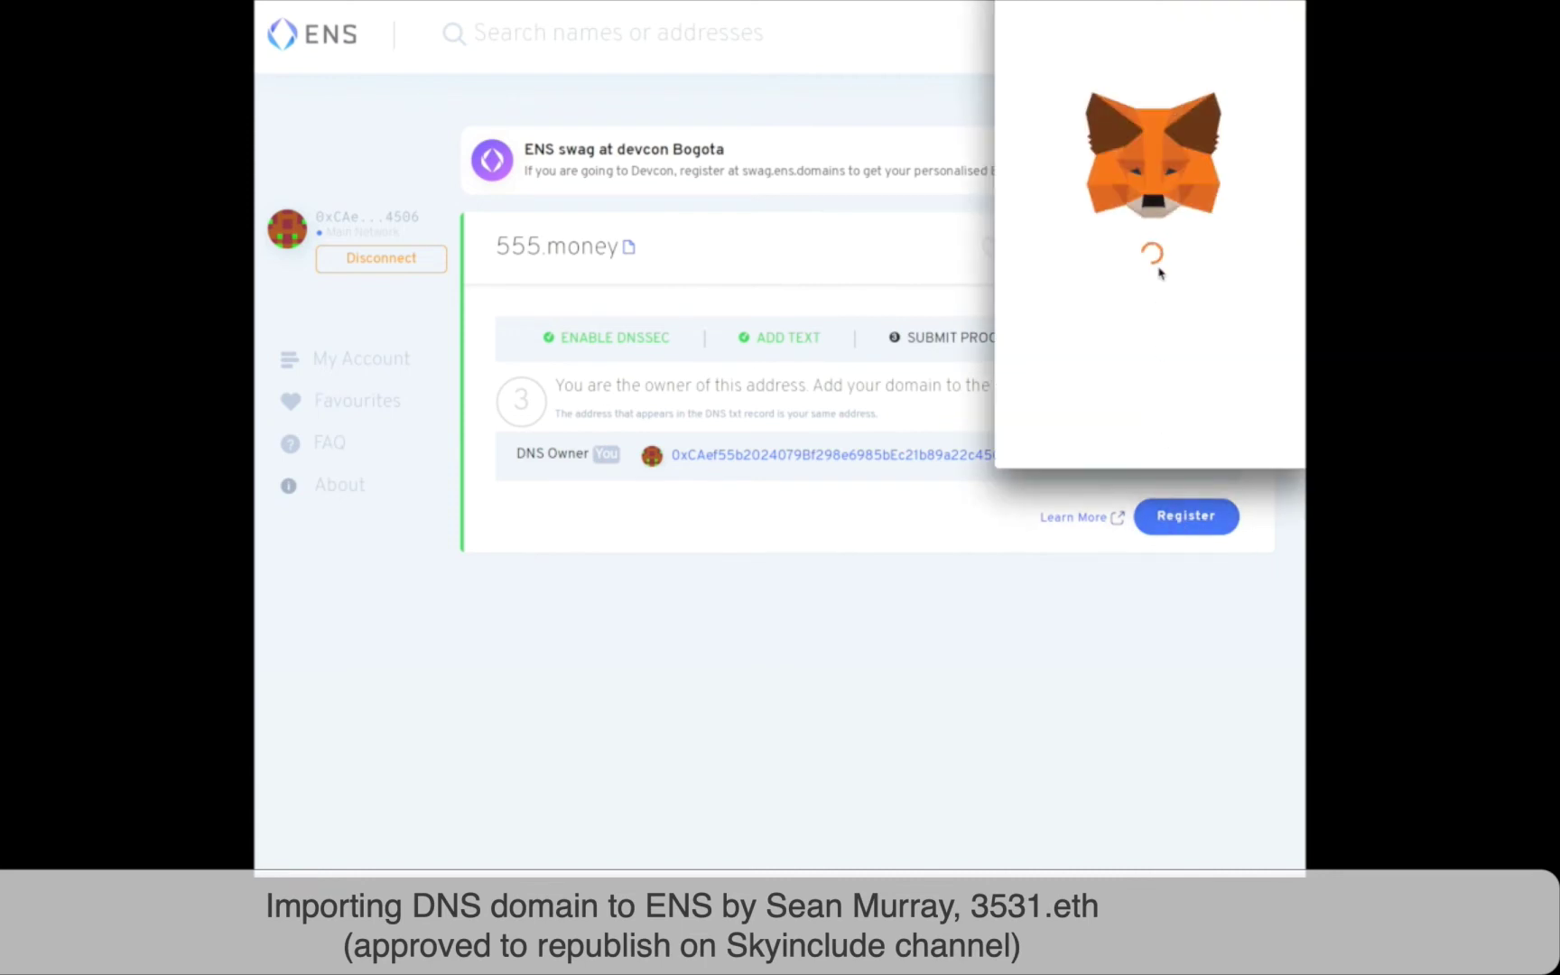
scroll(1156, 271, down, 2)
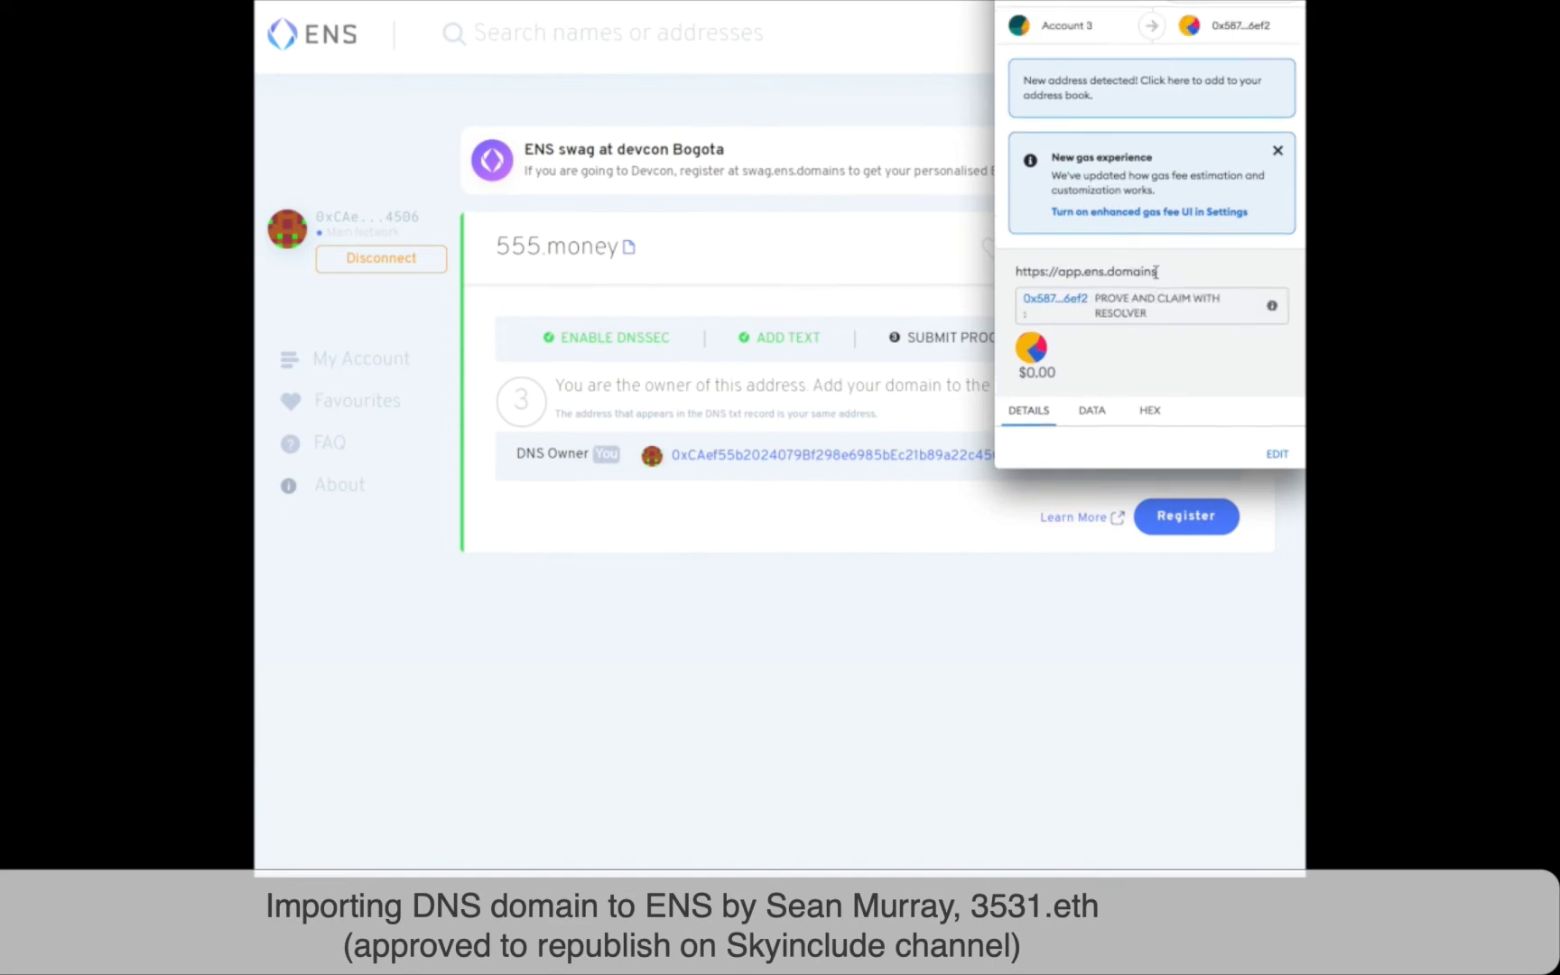
scroll(1165, 307, down, 2)
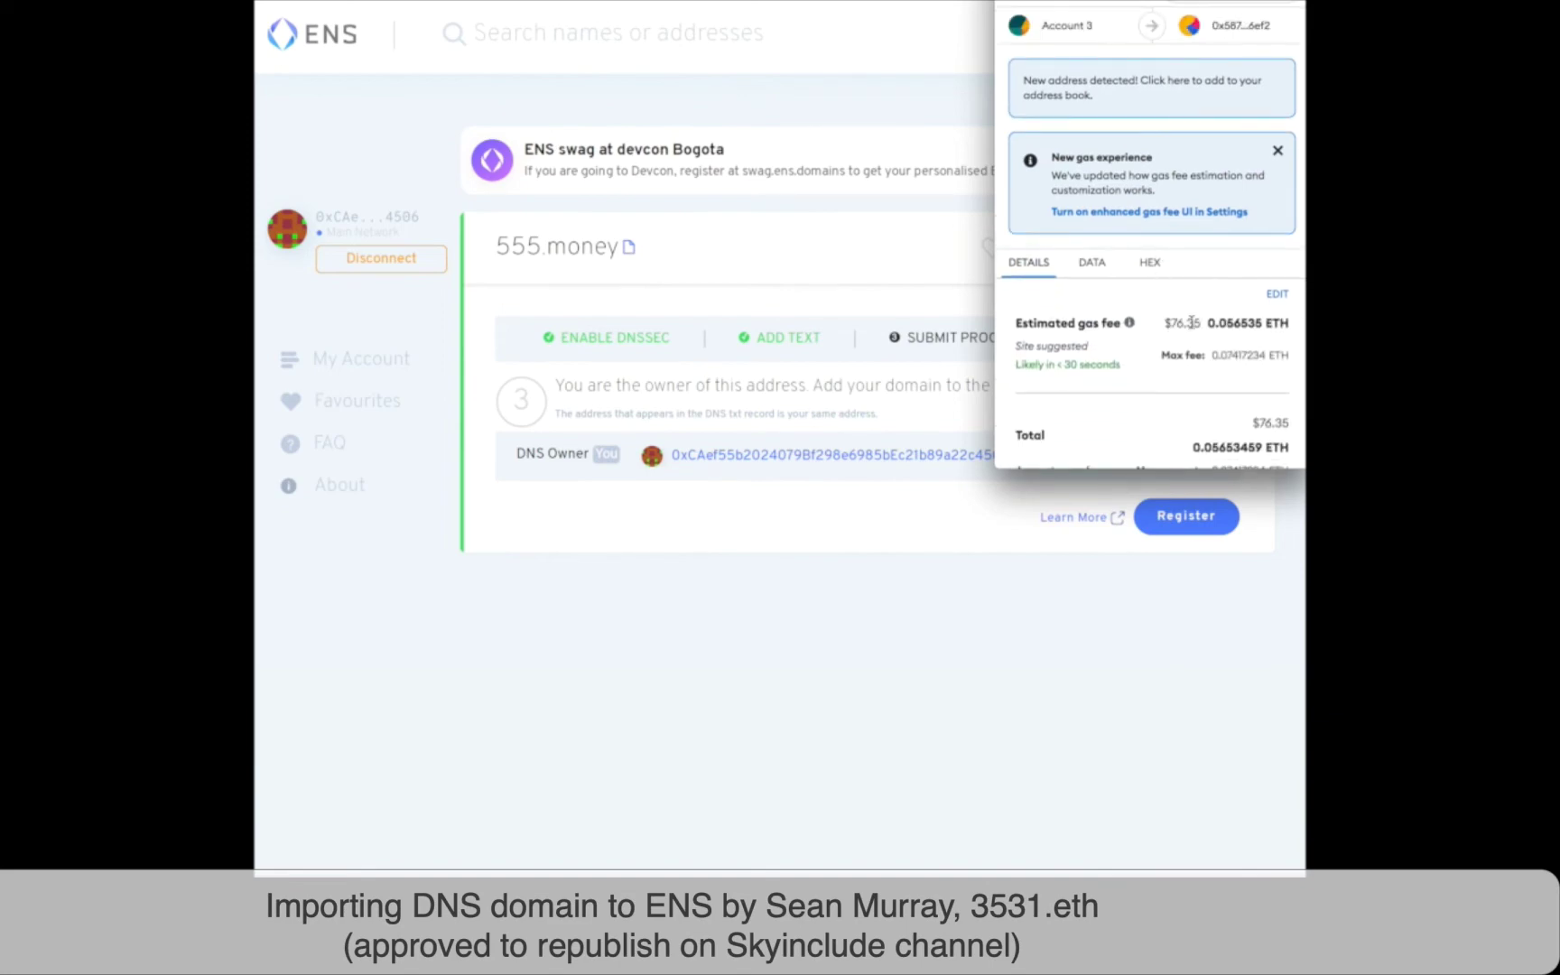
scroll(1192, 322, down, 3)
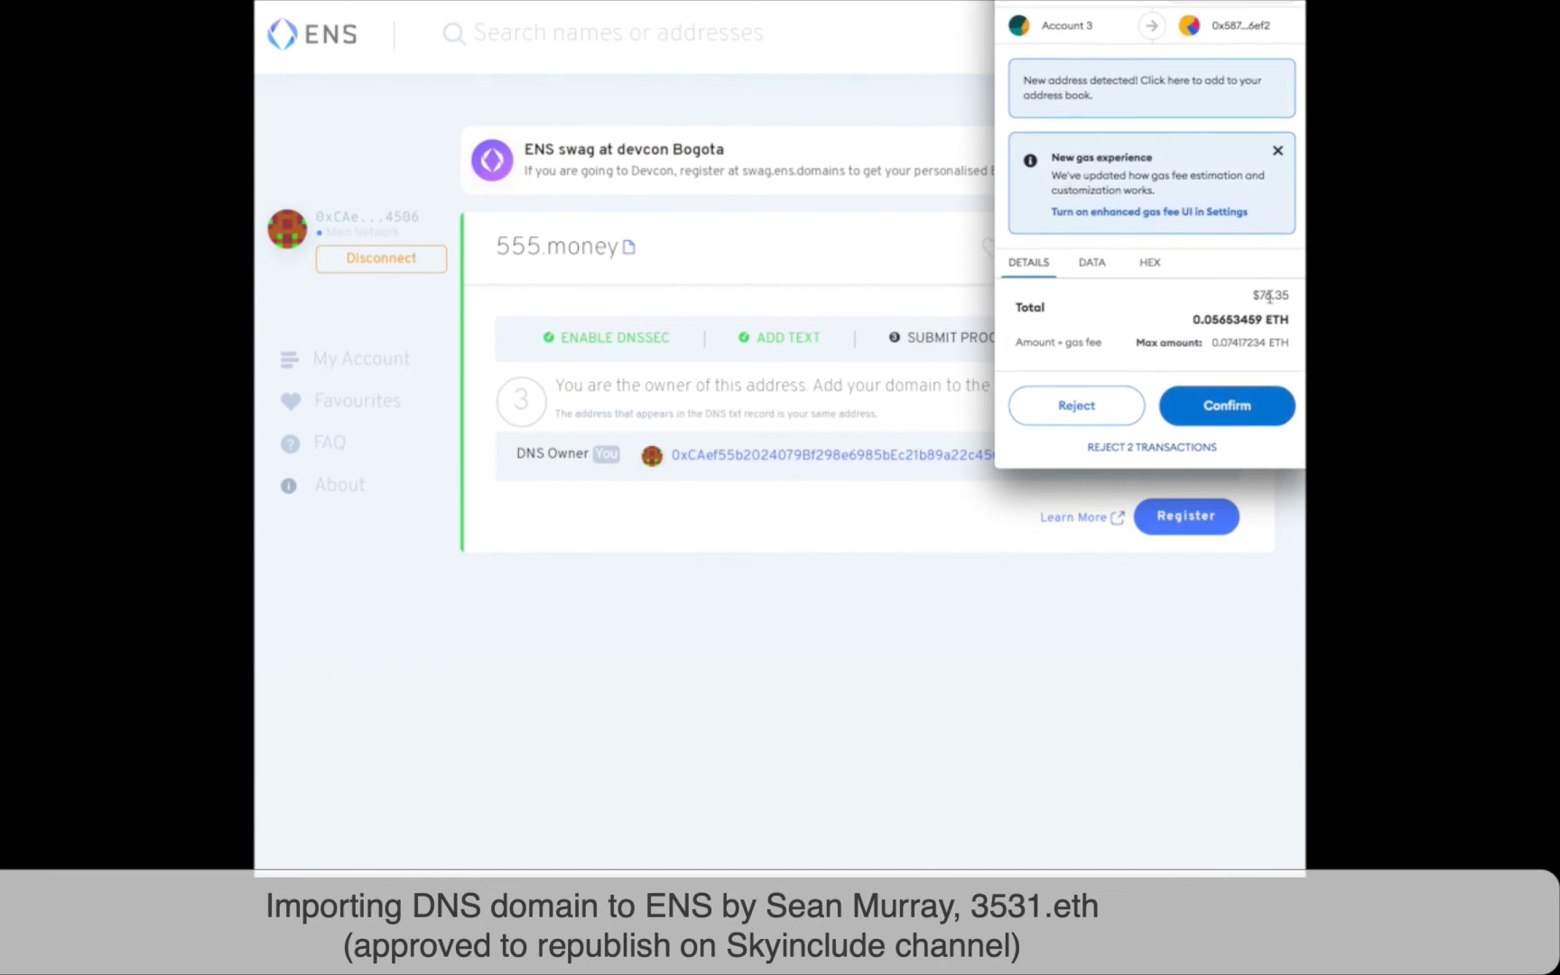
scroll(1174, 326, up, 3)
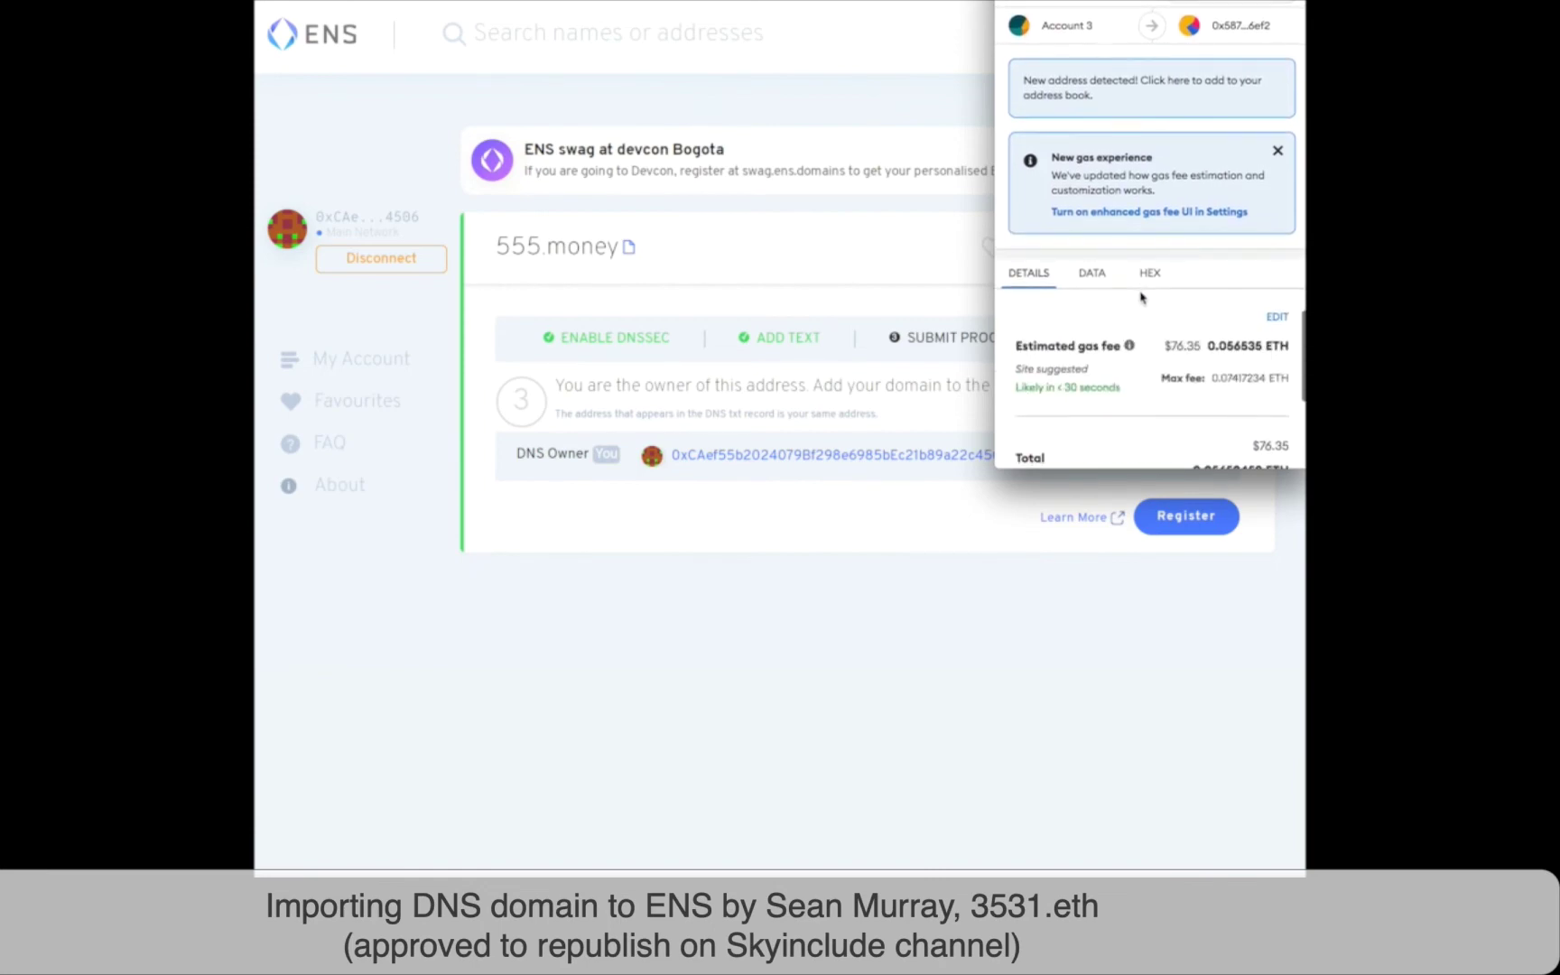
scroll(1197, 379, down, 3)
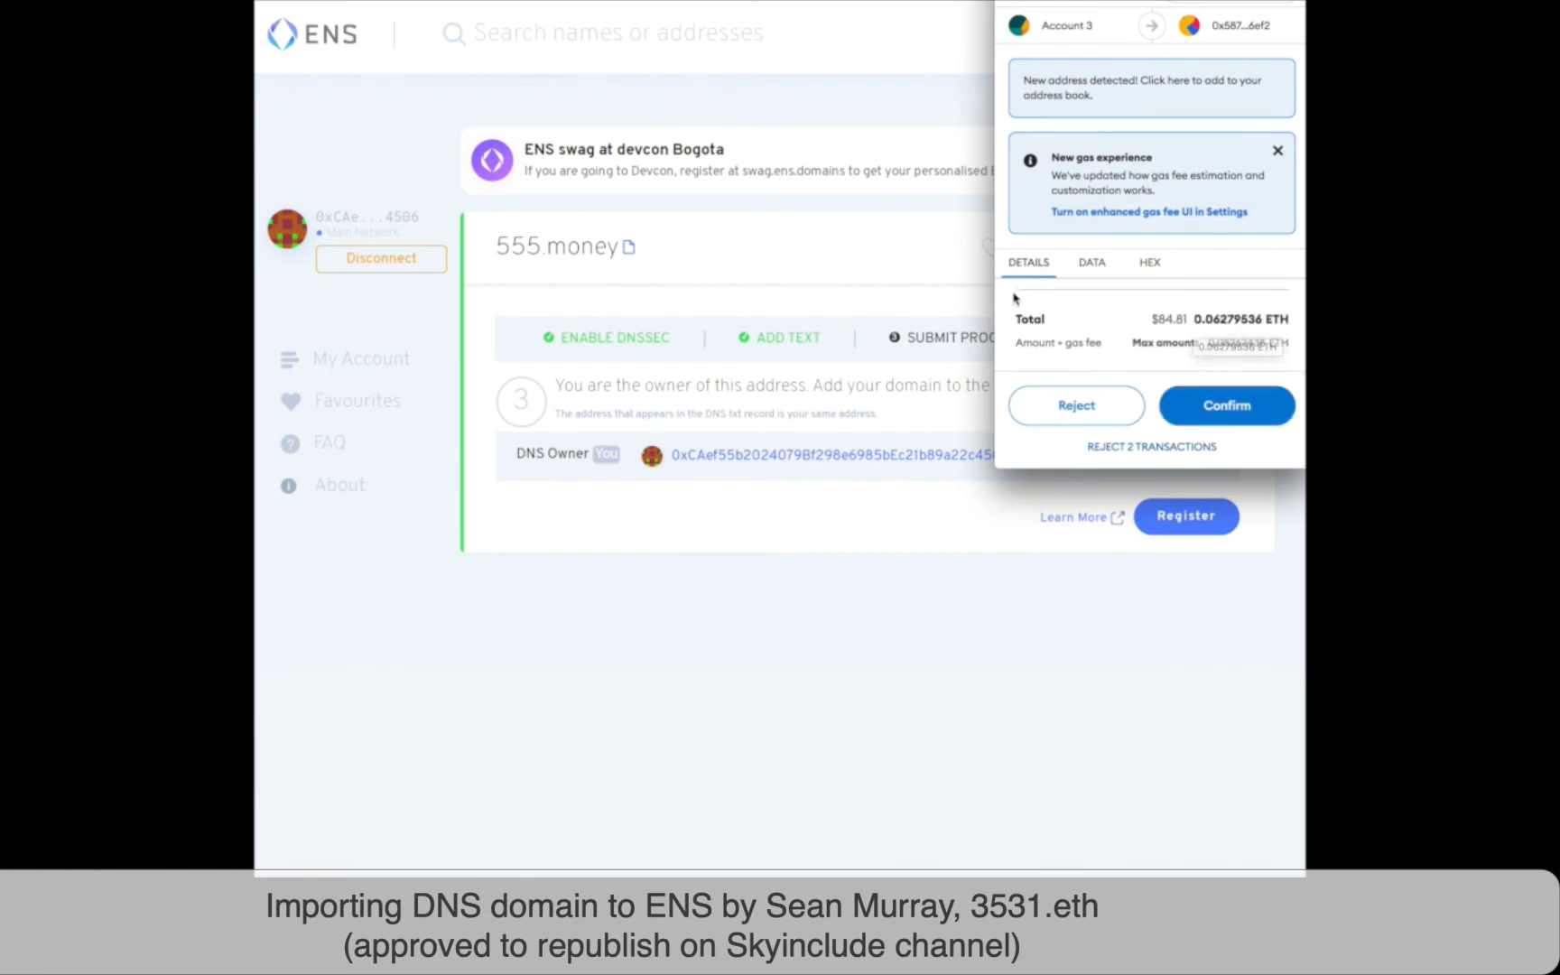
scroll(1136, 318, up, 5)
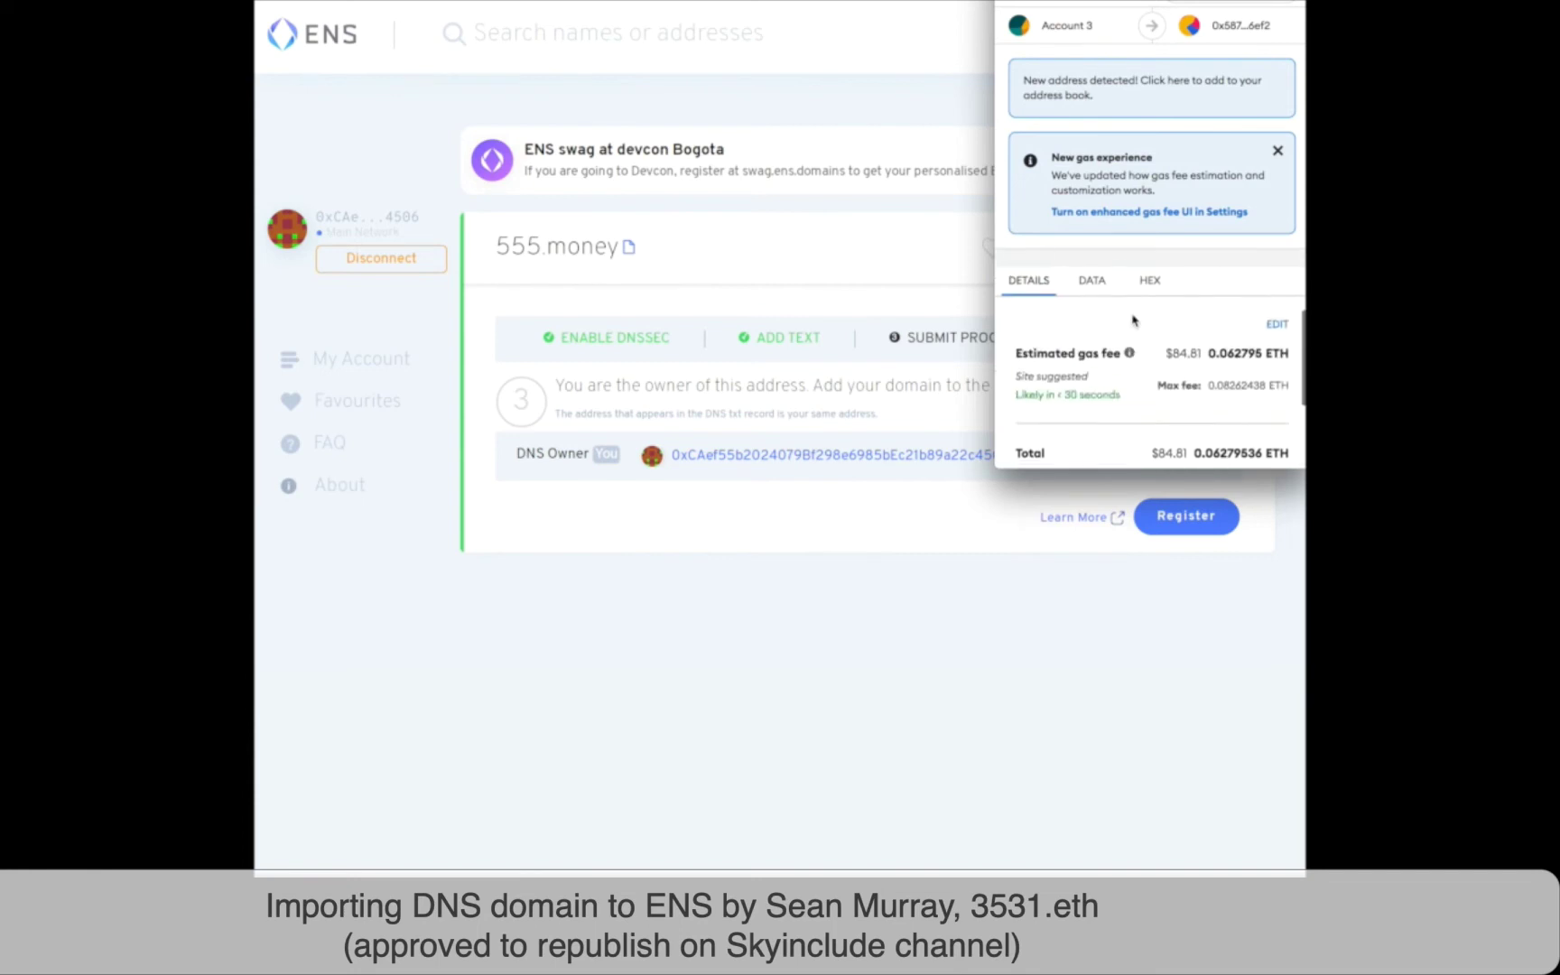
scroll(1132, 320, down, 5)
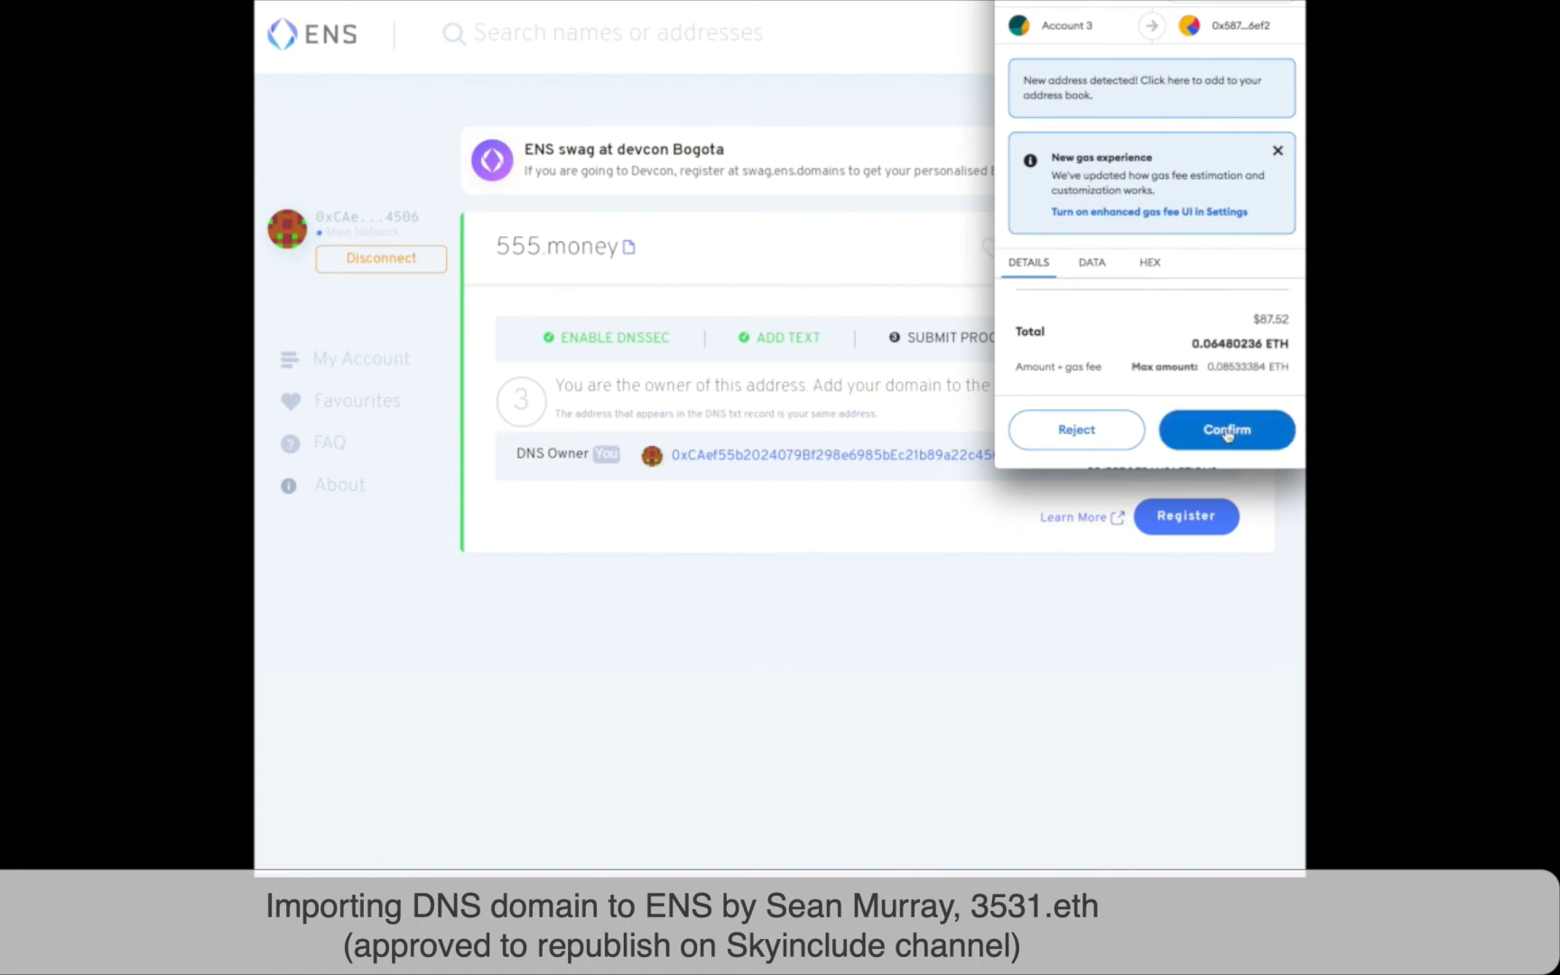
Confirm the pending Prove and Claim With Resolver transactions in MetaMask
click(1228, 431)
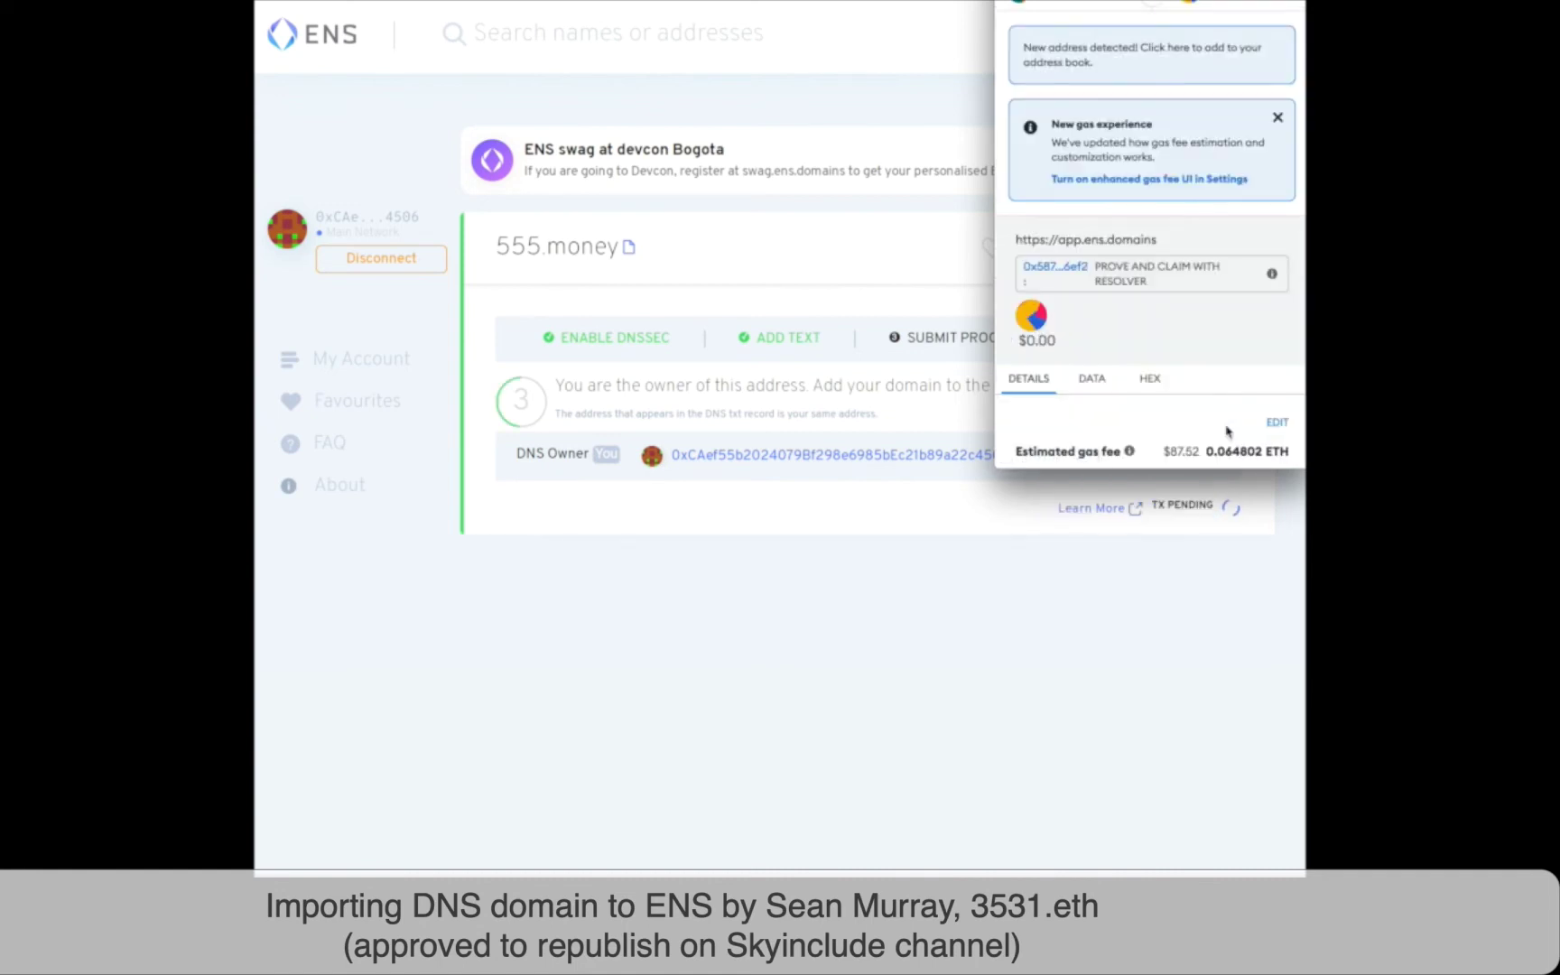
scroll(1224, 429, down, 5)
scroll(1222, 426, down, 1)
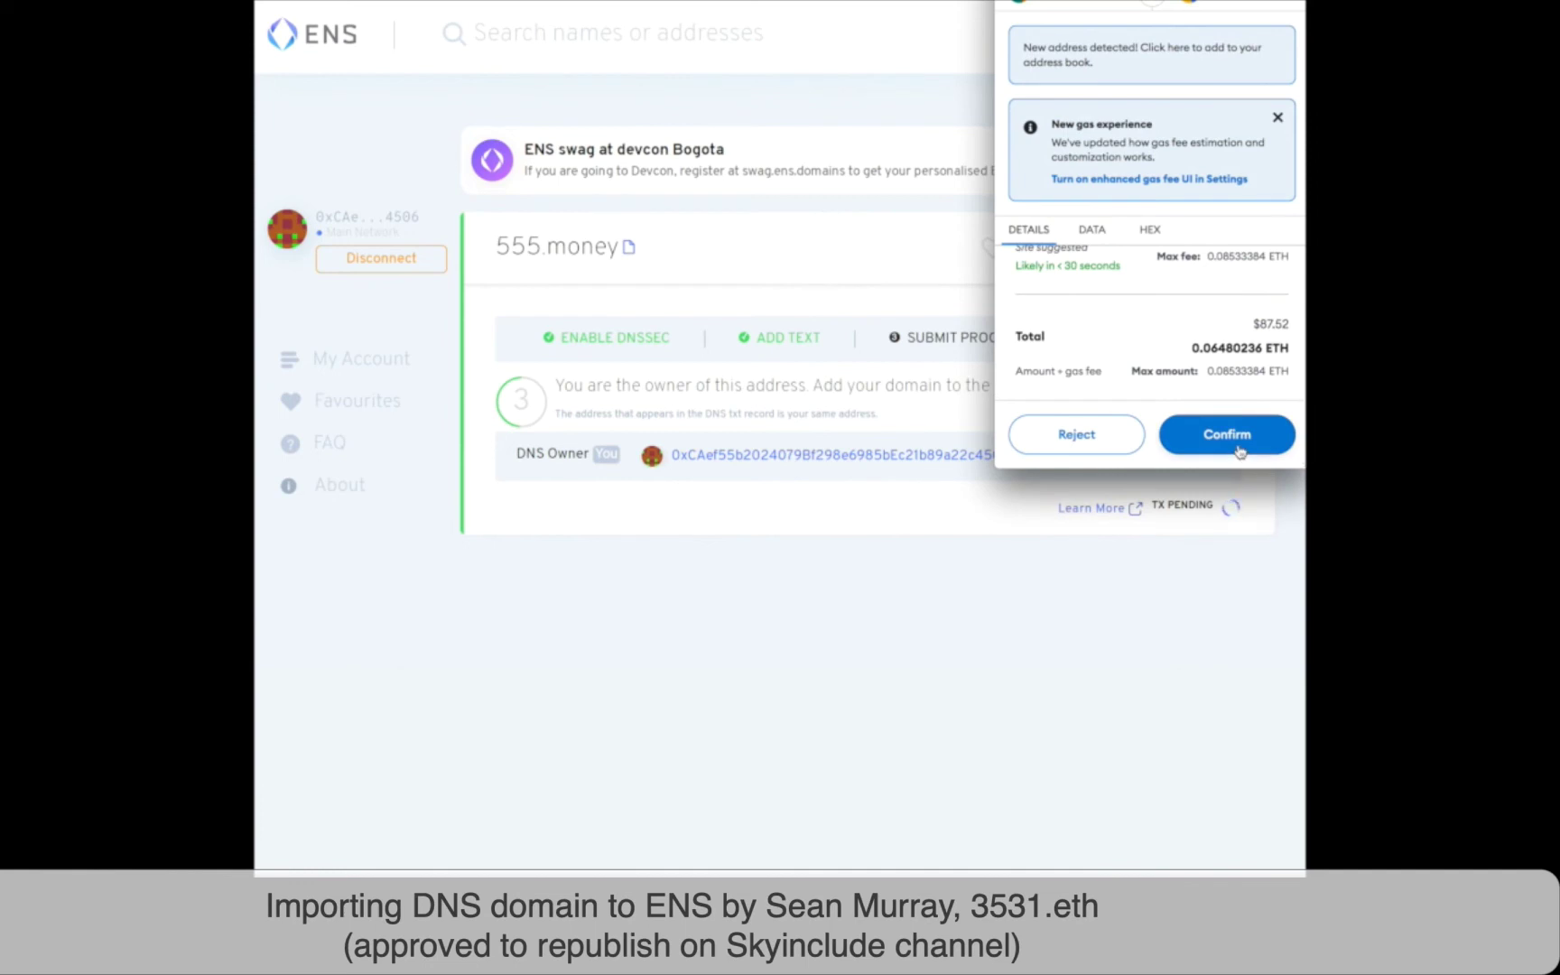
click(1240, 448)
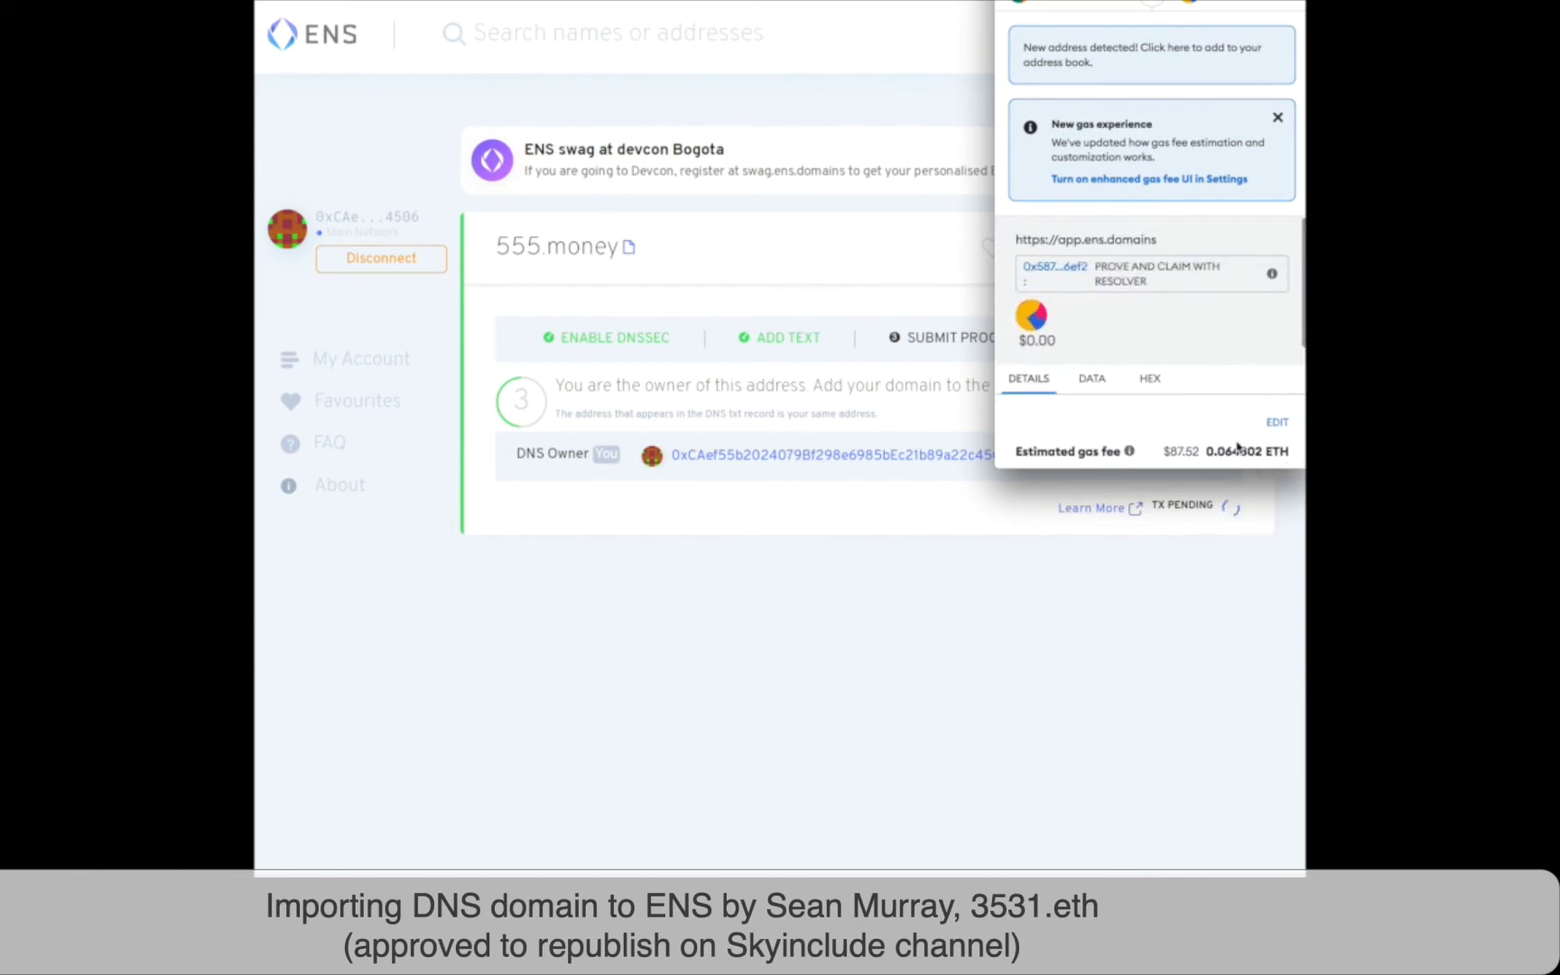
scroll(1238, 447, down, 5)
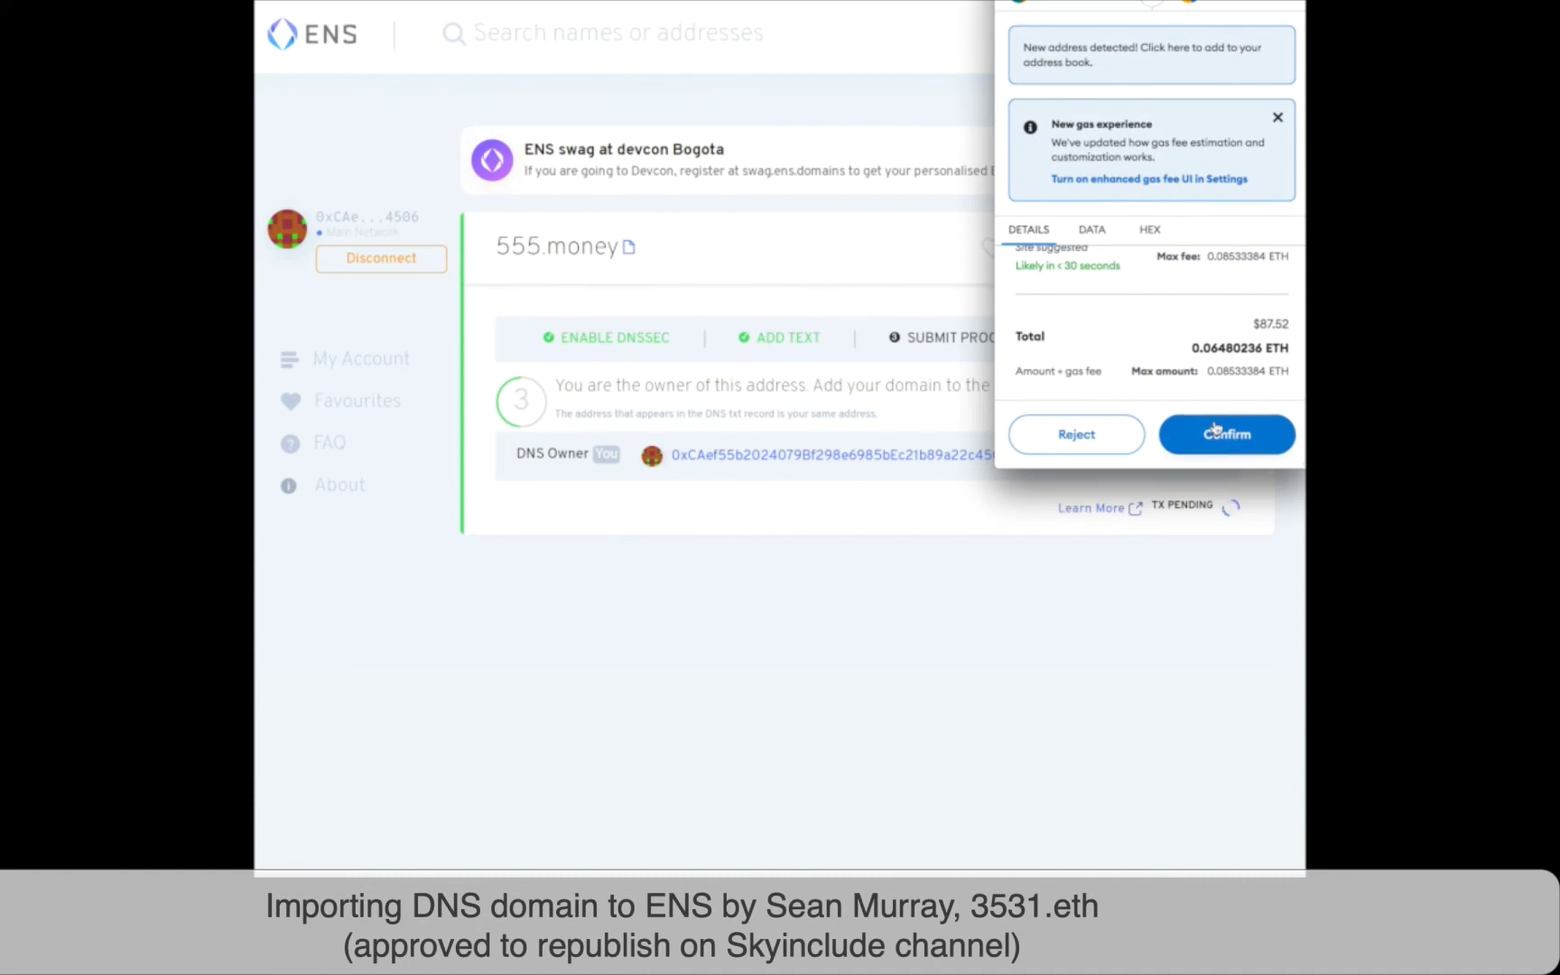
click(1219, 434)
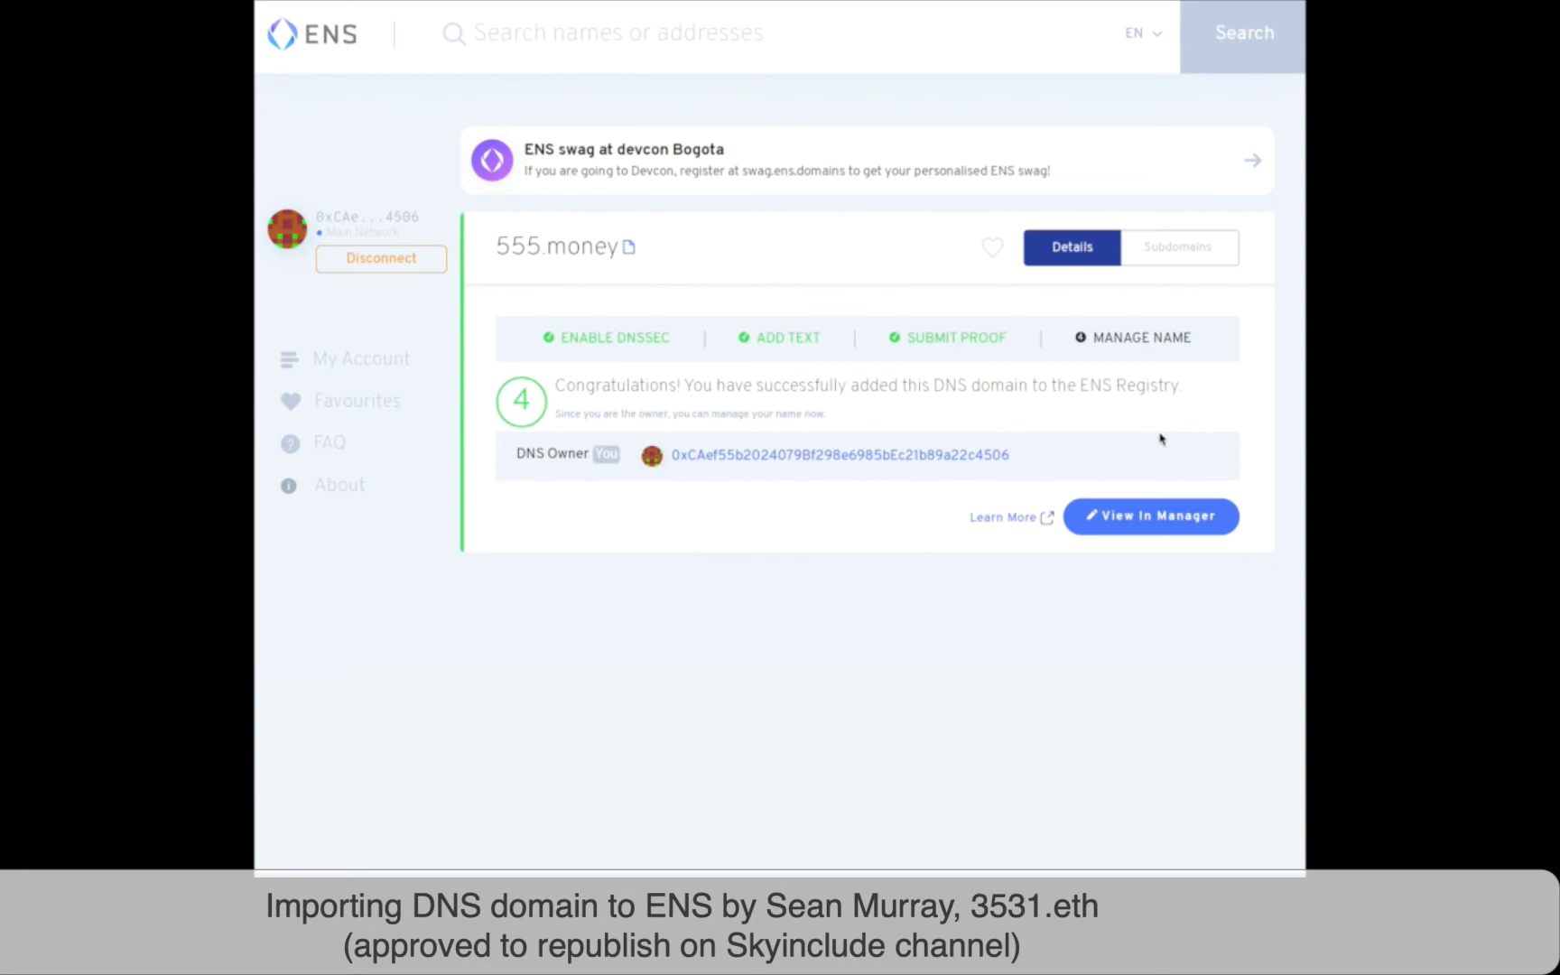
View 555.money in the ENS manager and examine its controller, DNS owner, address records and text records
click(1154, 517)
scroll(1152, 524, down, 1)
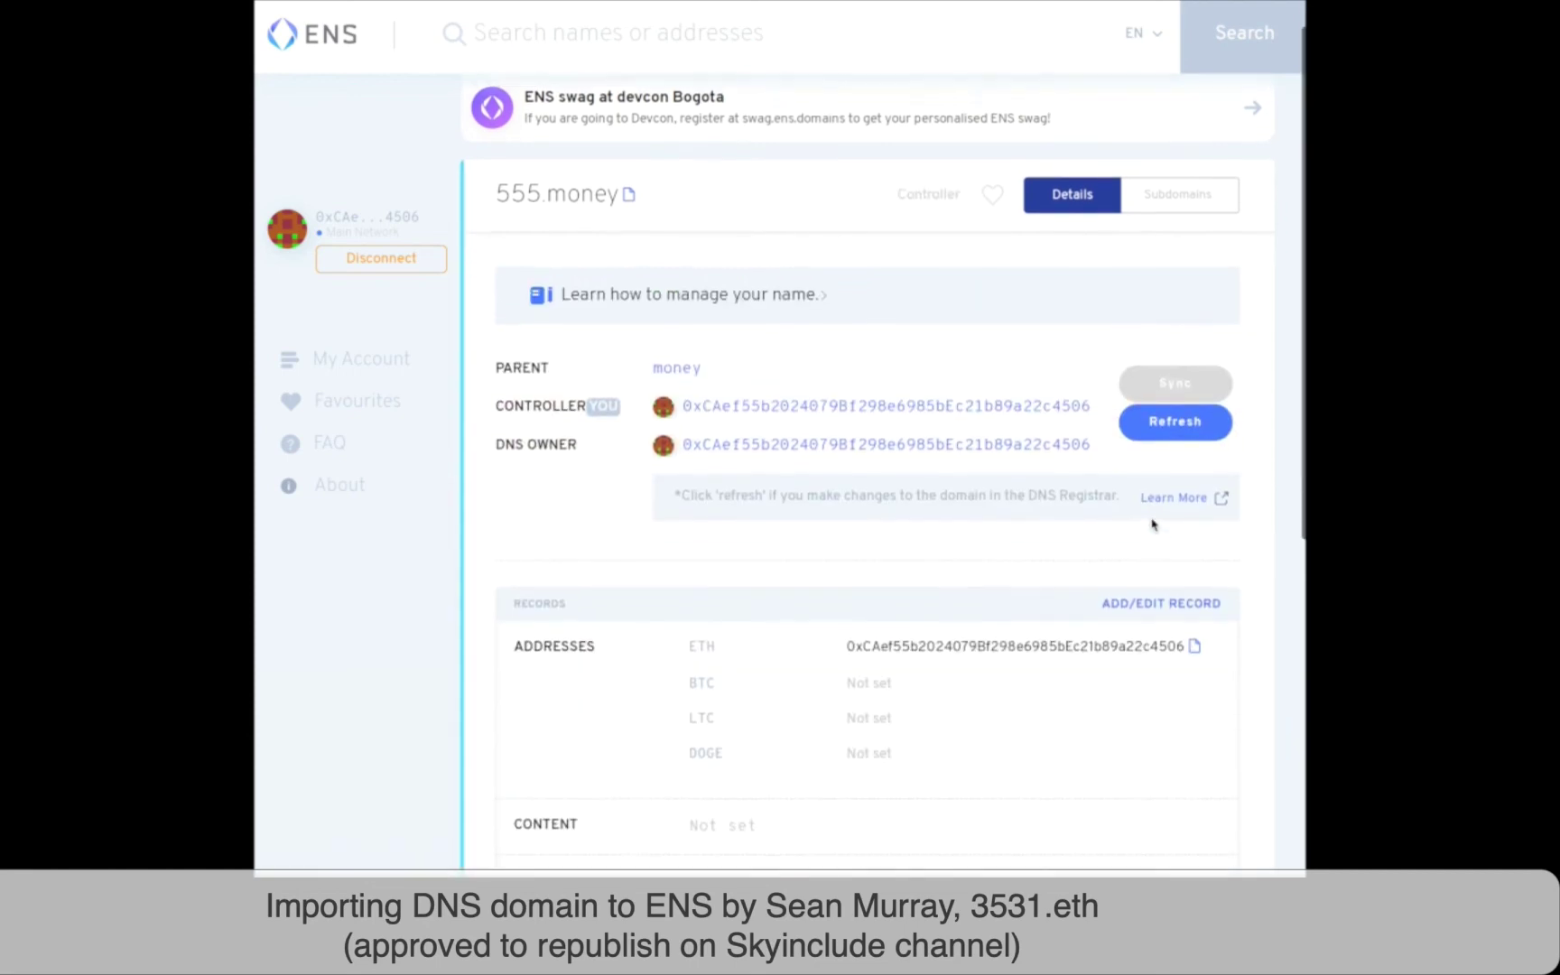
scroll(1152, 524, down, 3)
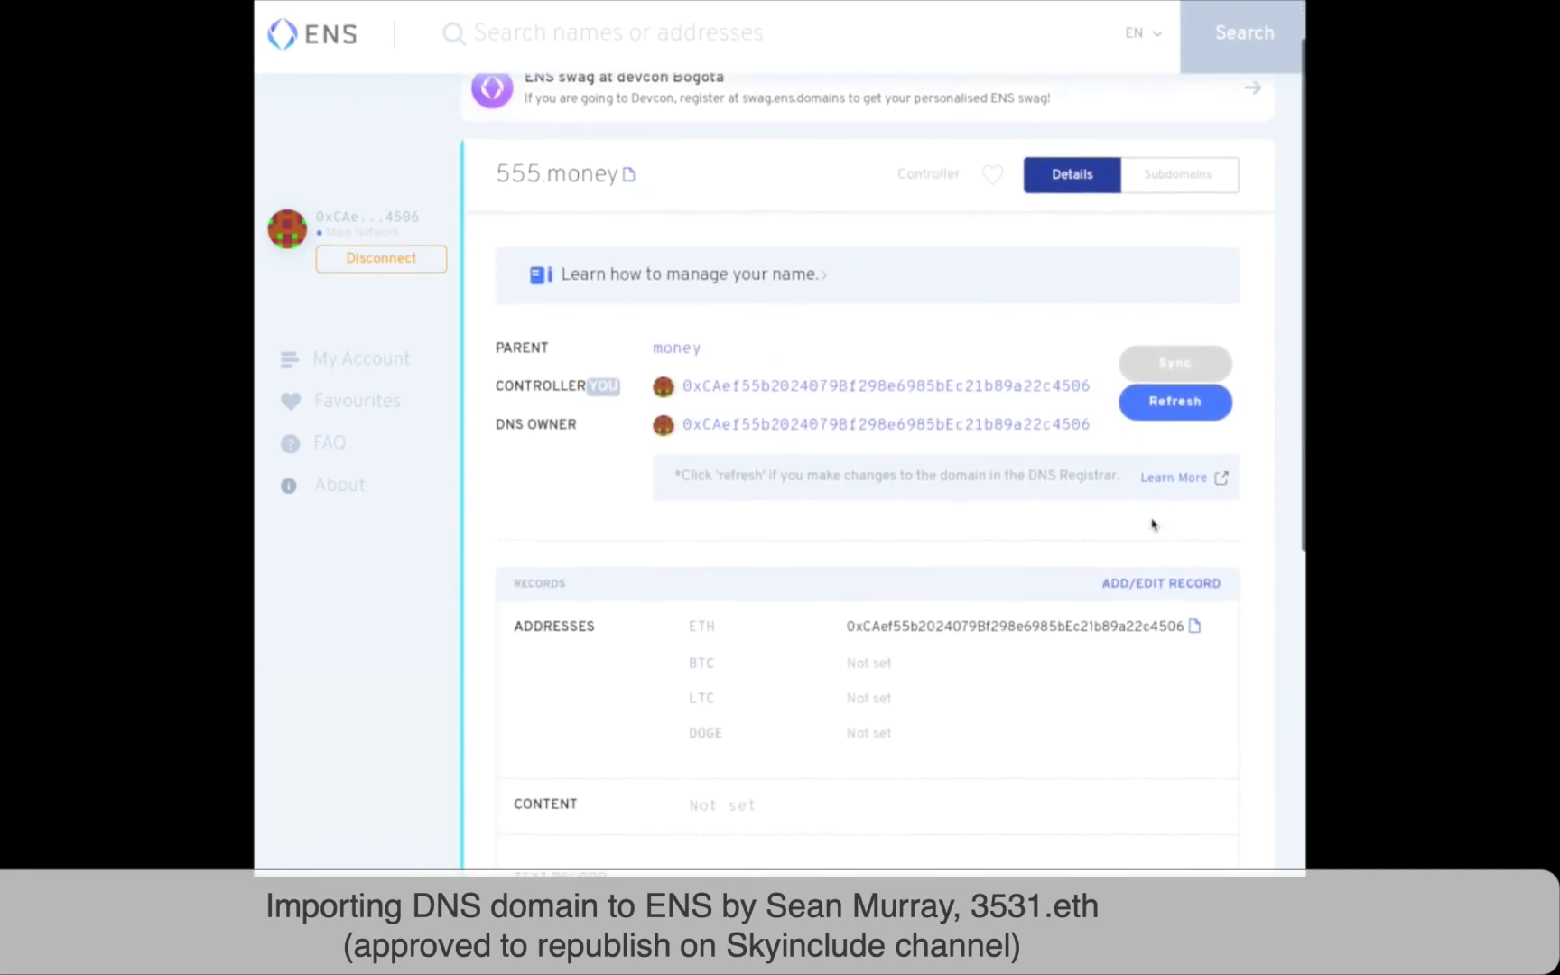
scroll(1152, 524, down, 4)
scroll(1152, 524, up, 3)
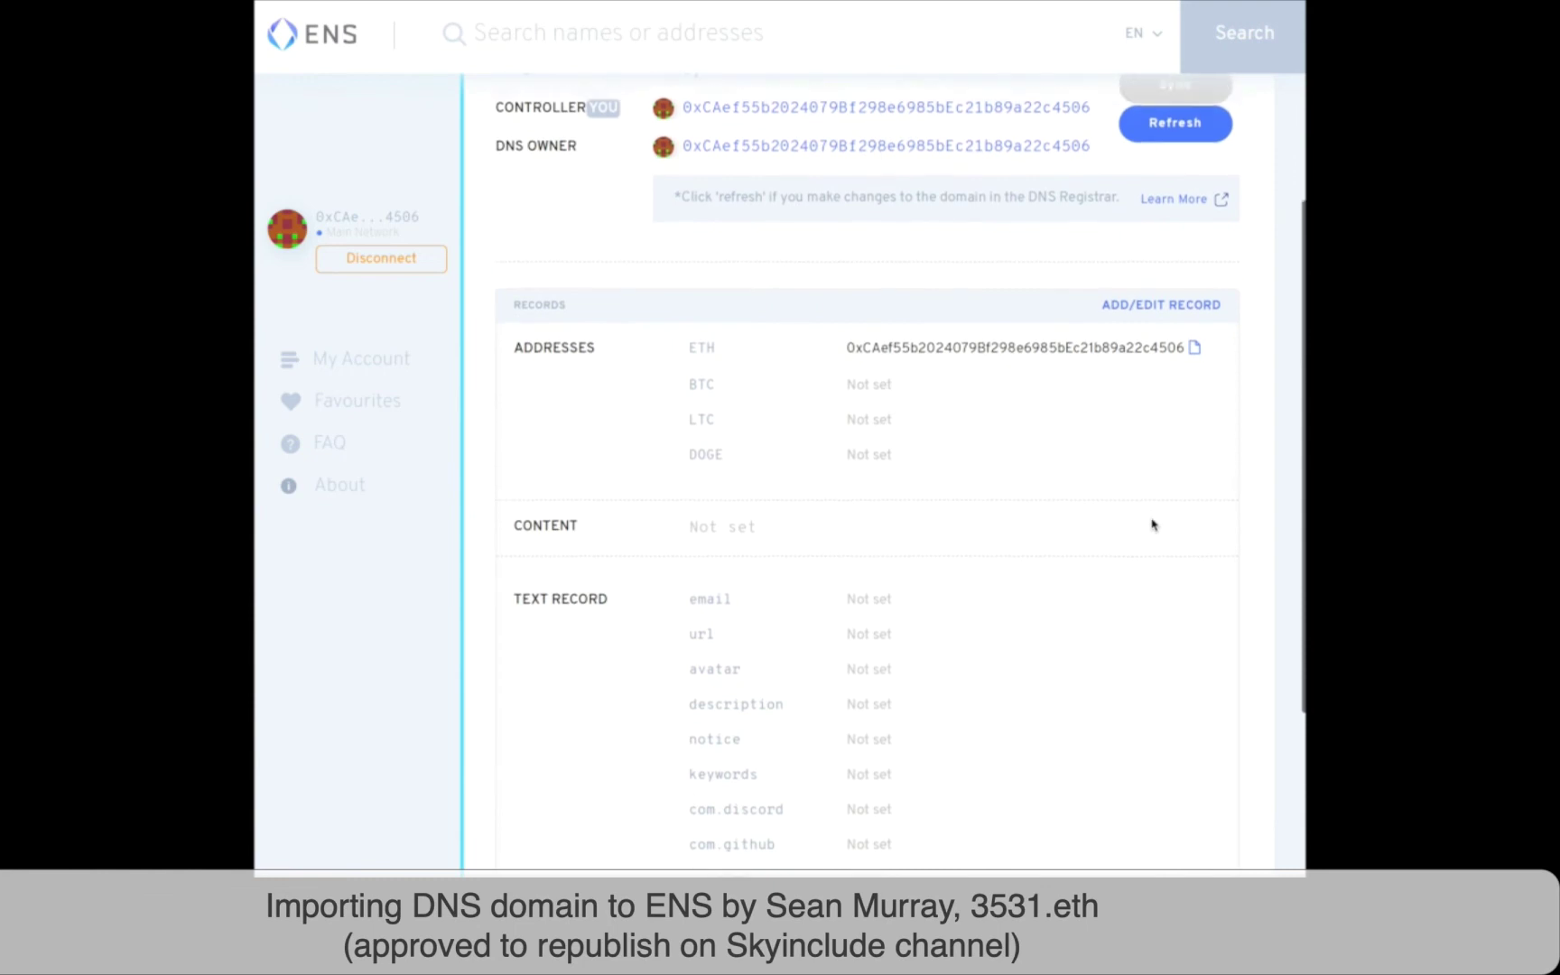
scroll(1153, 524, up, 5)
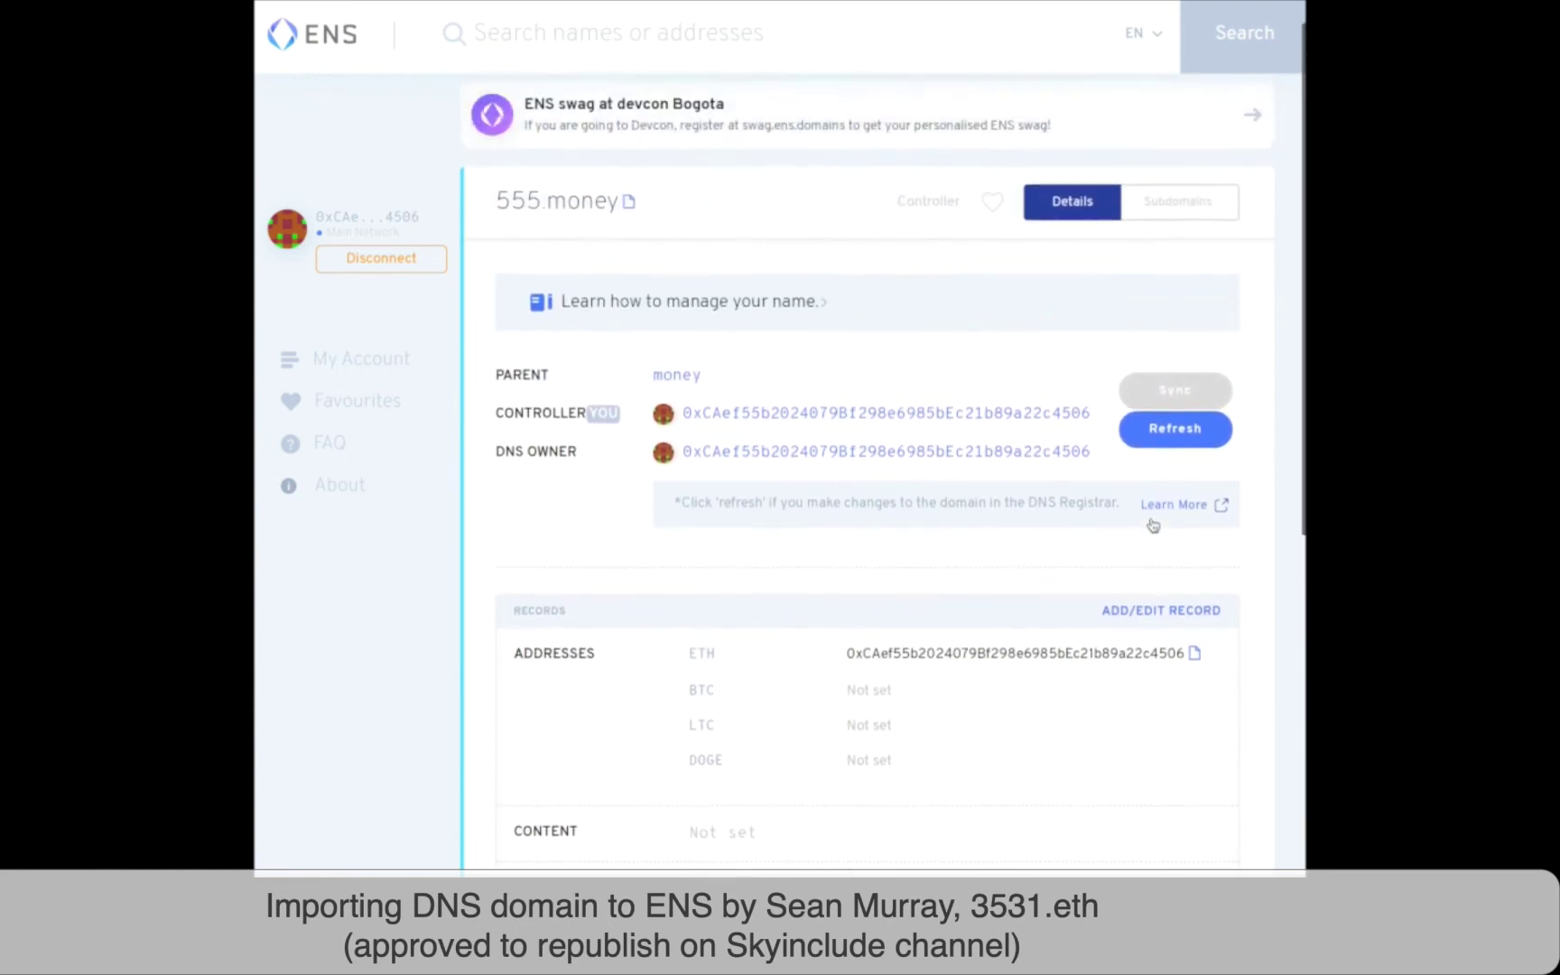
scroll(1151, 524, down, 1)
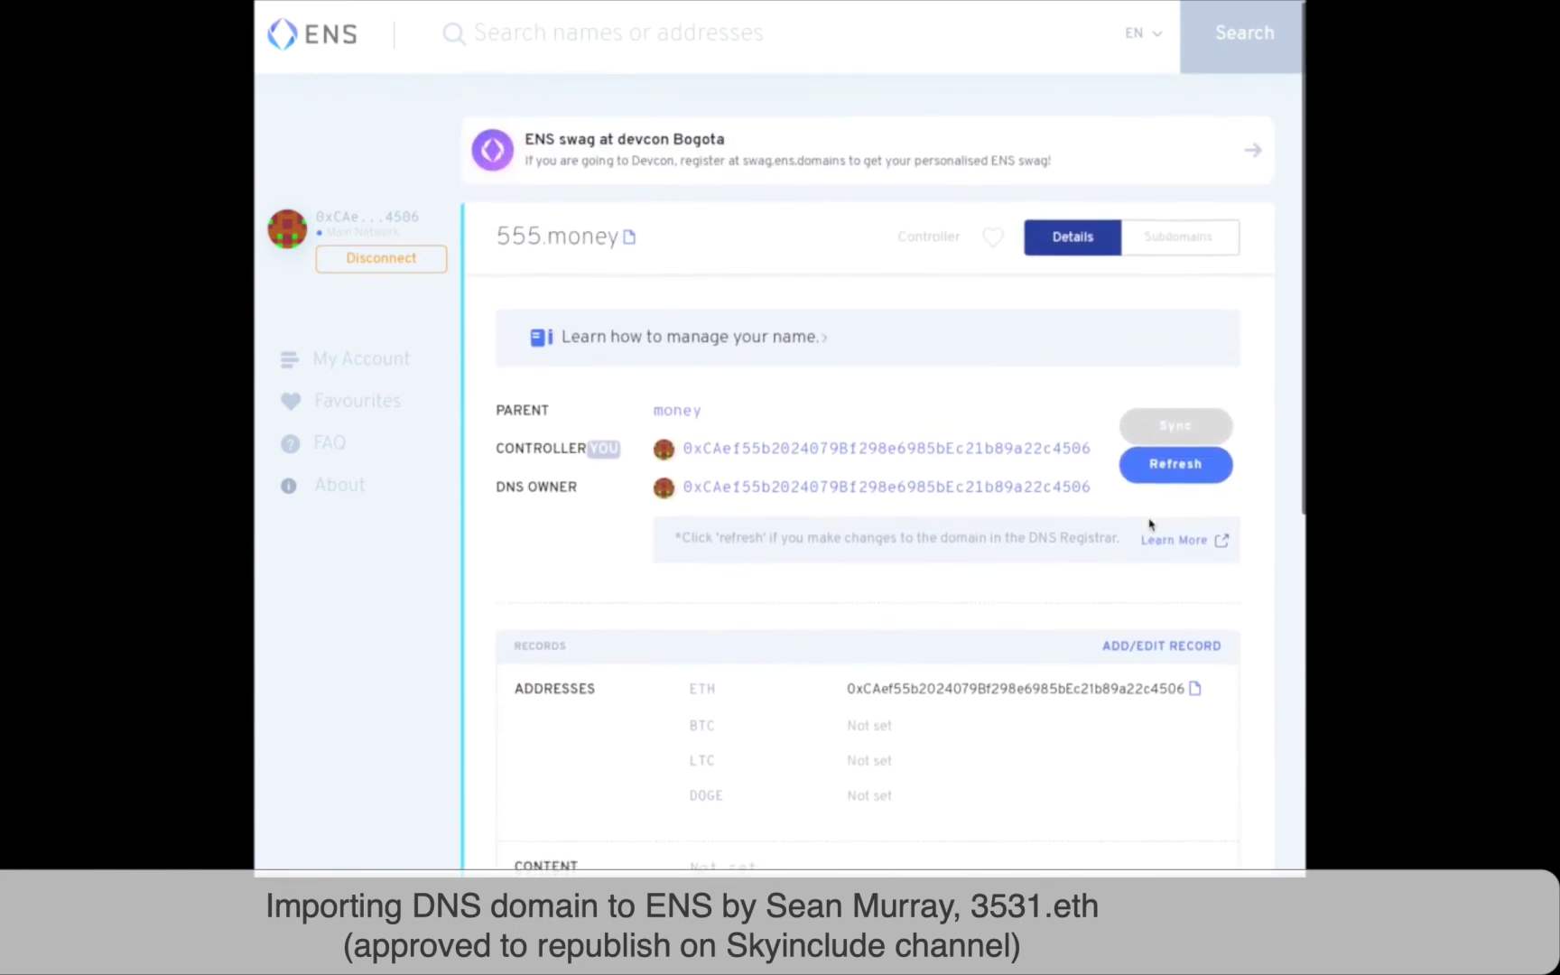
scroll(1152, 524, up, 2)
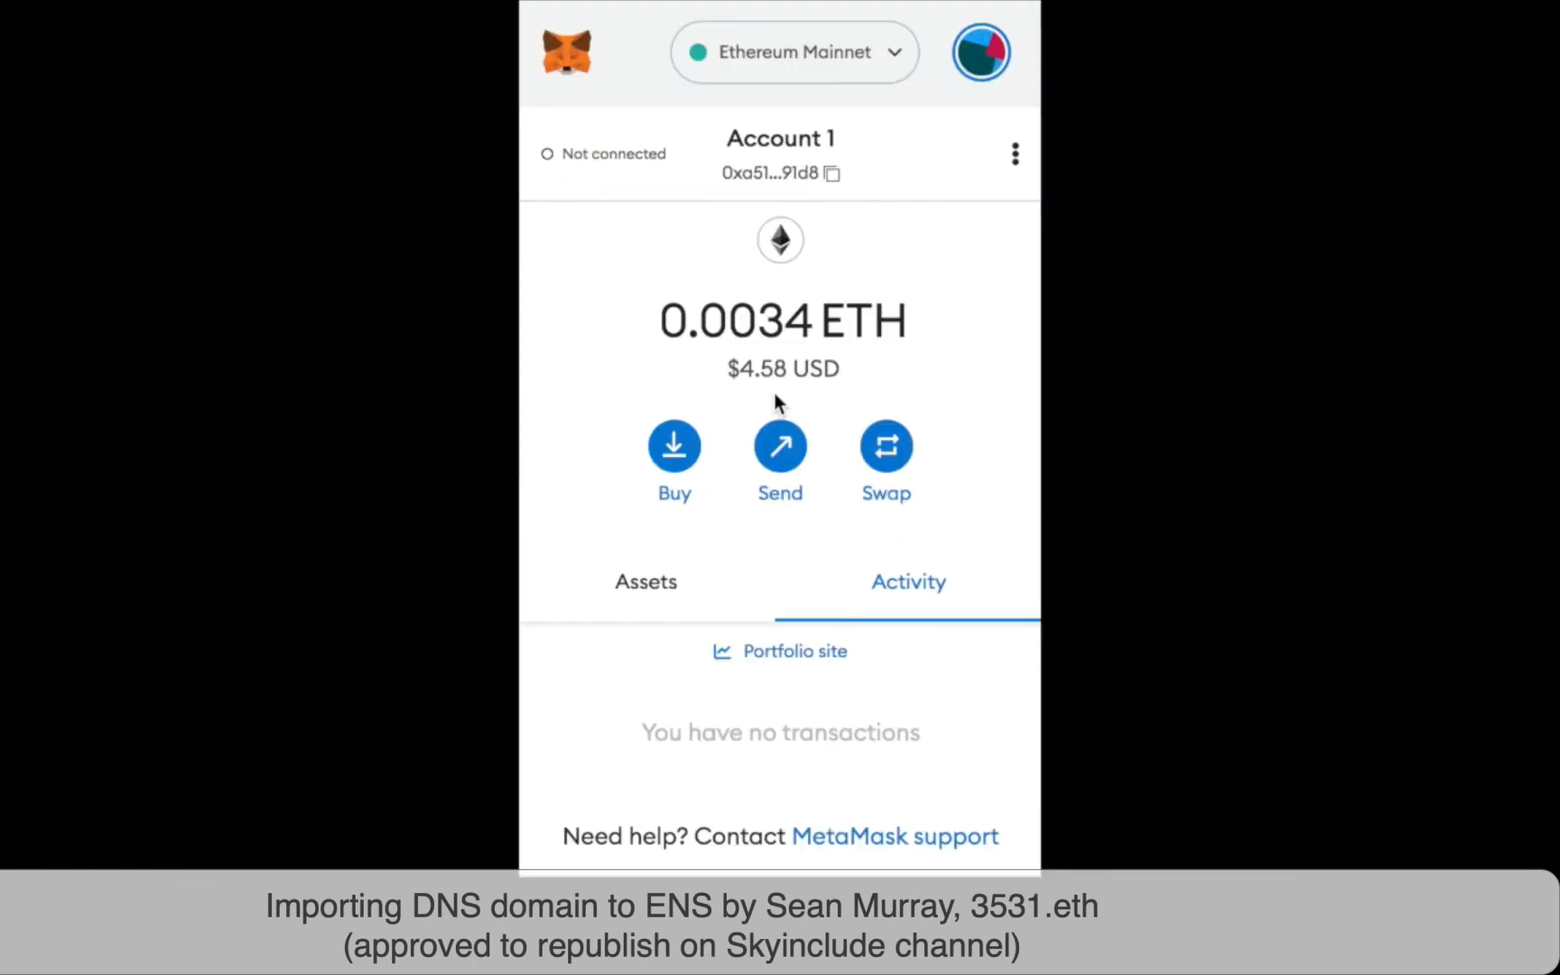
Prepare an ETH transfer in MetaMask from Account 1 to 555.money, with the amount set to .0001 ETH
click(782, 447)
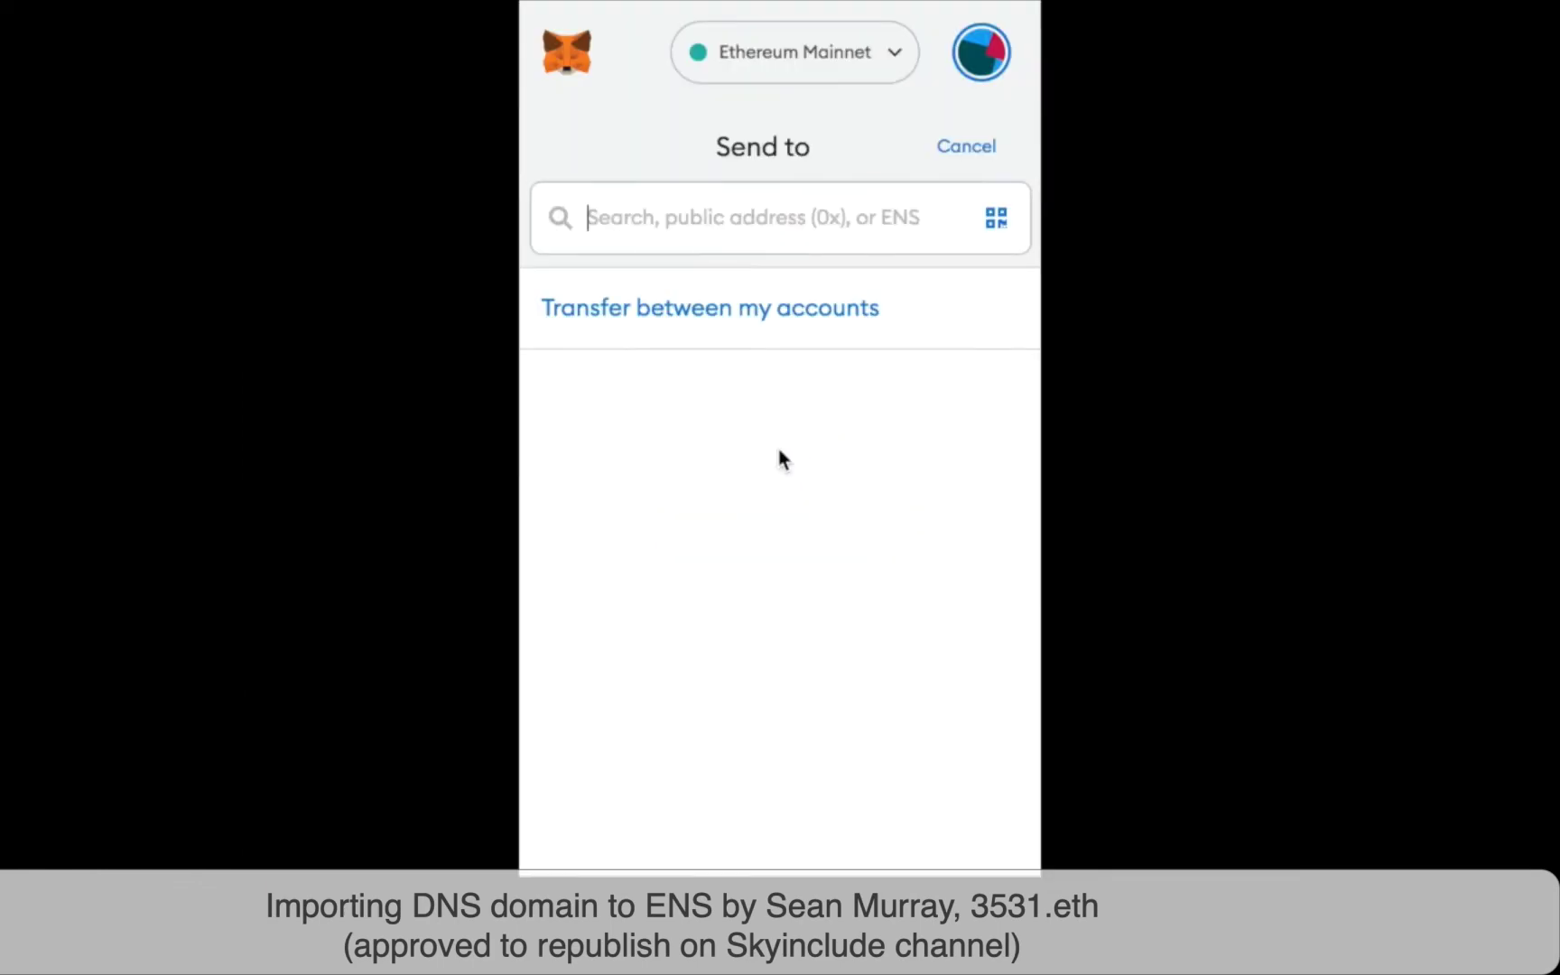
text(555.money)
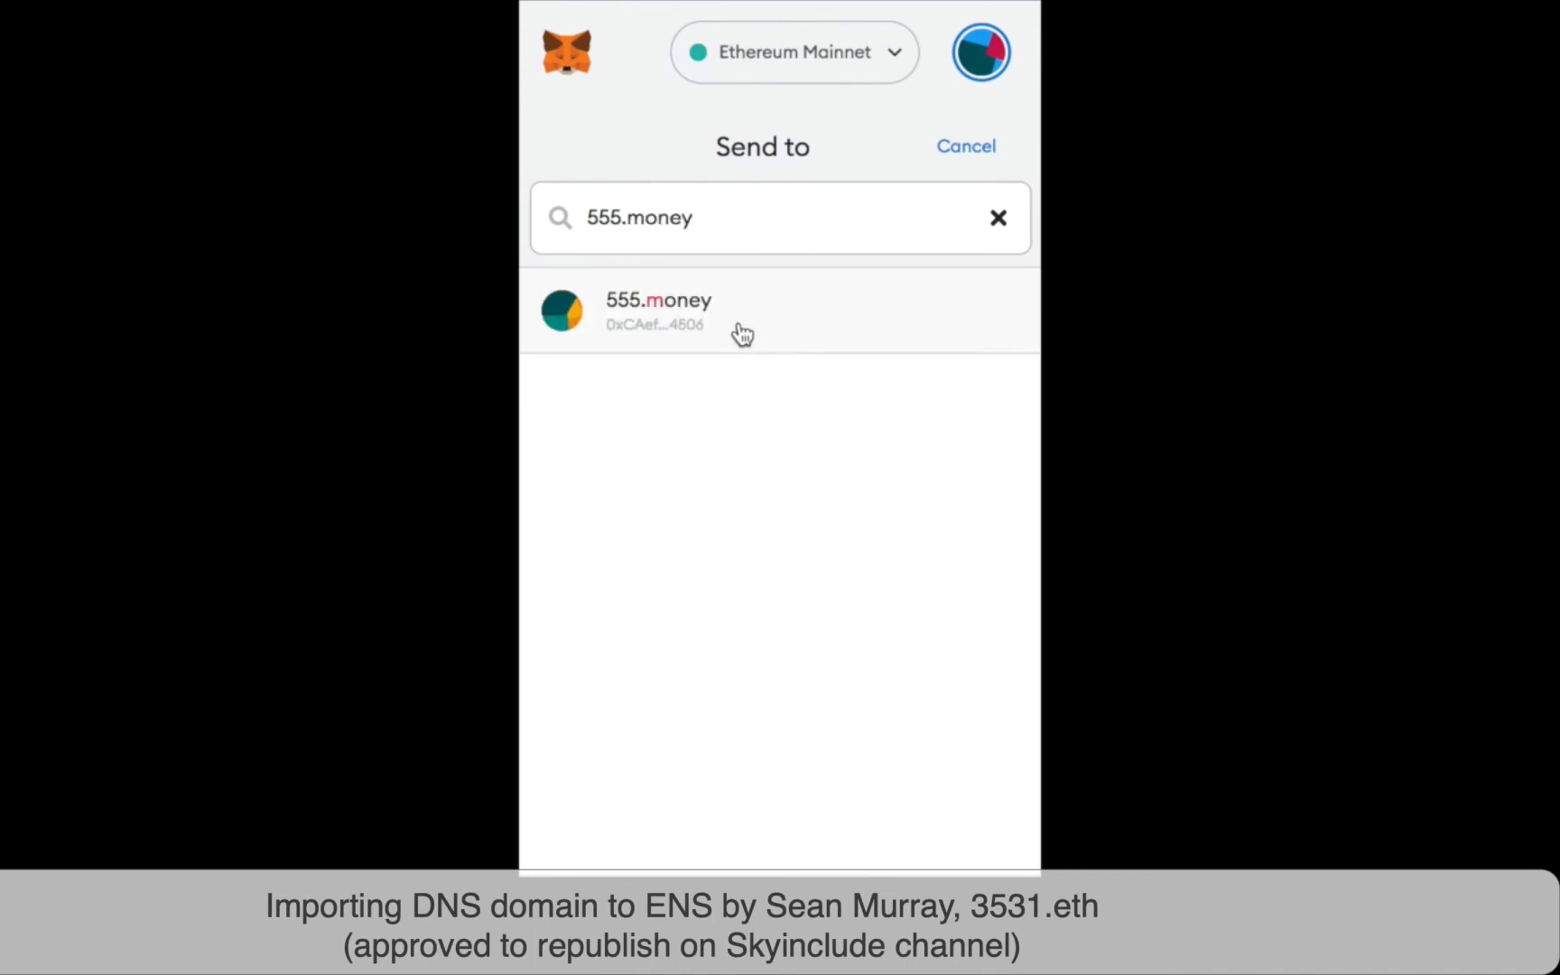
click(739, 334)
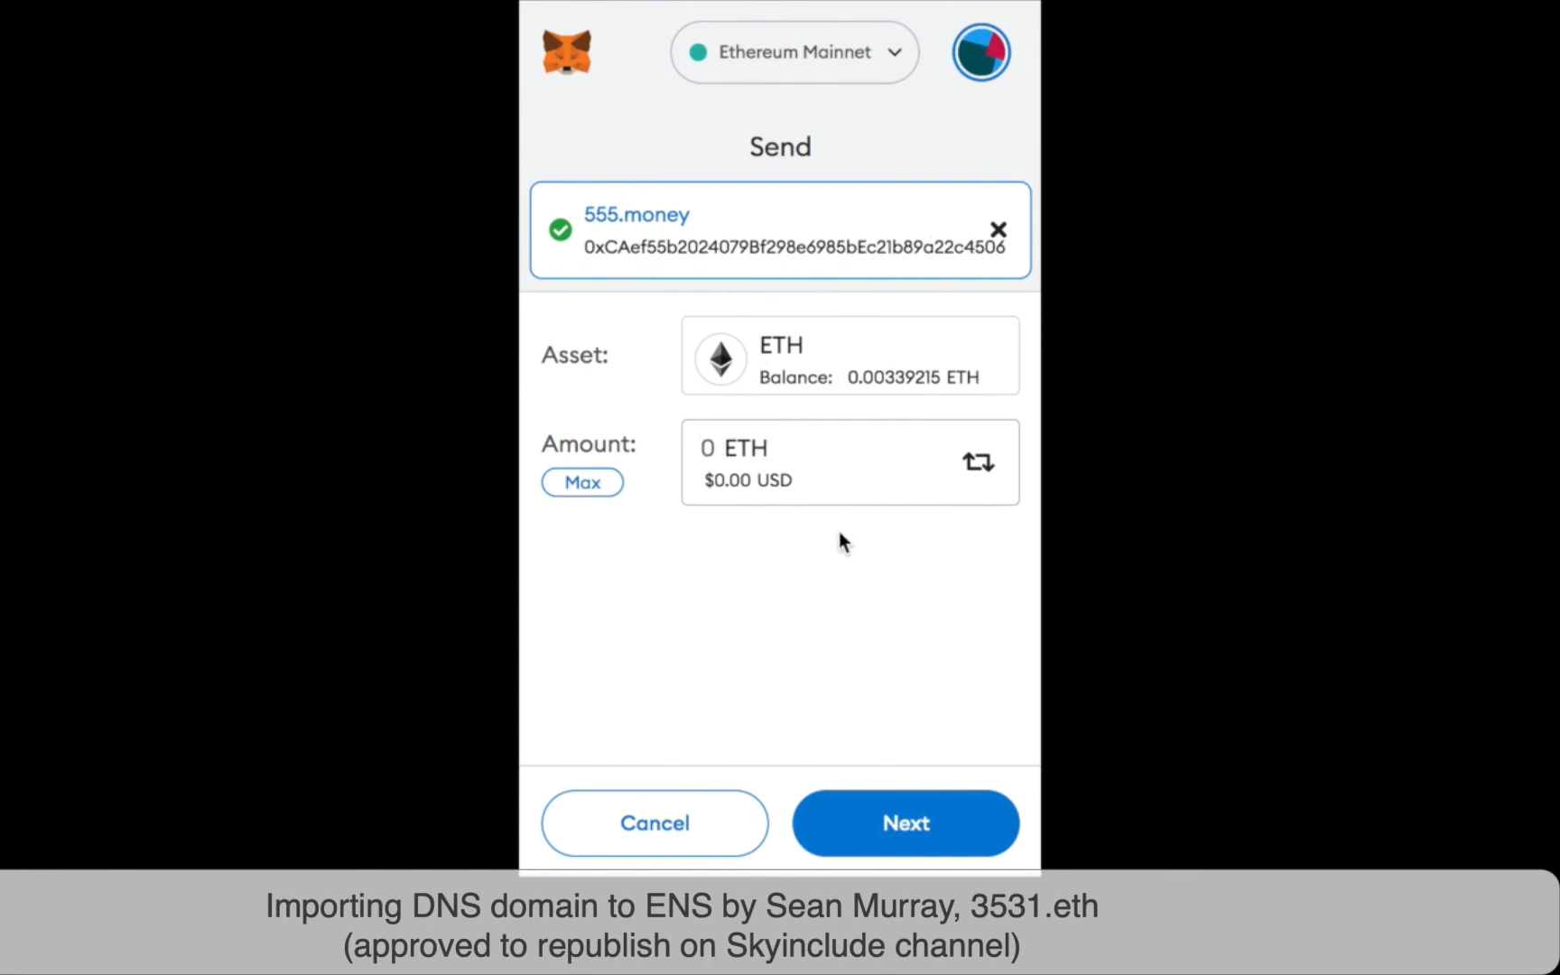
key(Delete)
text(.0001)
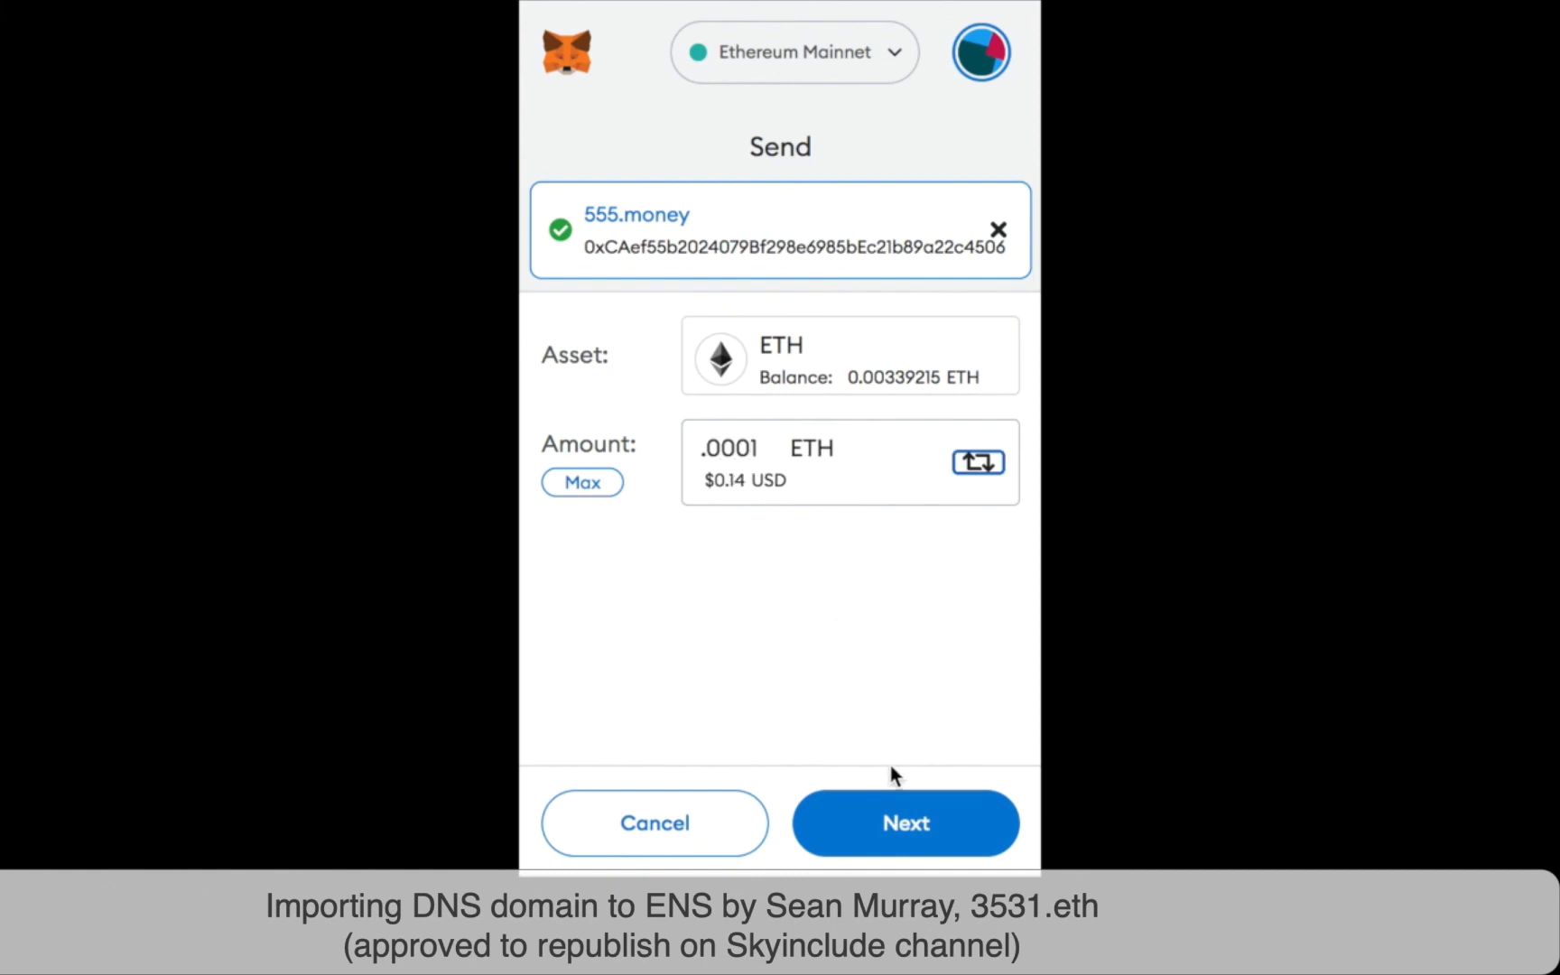
Confirm the ETH transfer to 555.money after reviewing its gas fee and total, and check the send's status in the account activity
click(903, 822)
scroll(848, 553, down, 1)
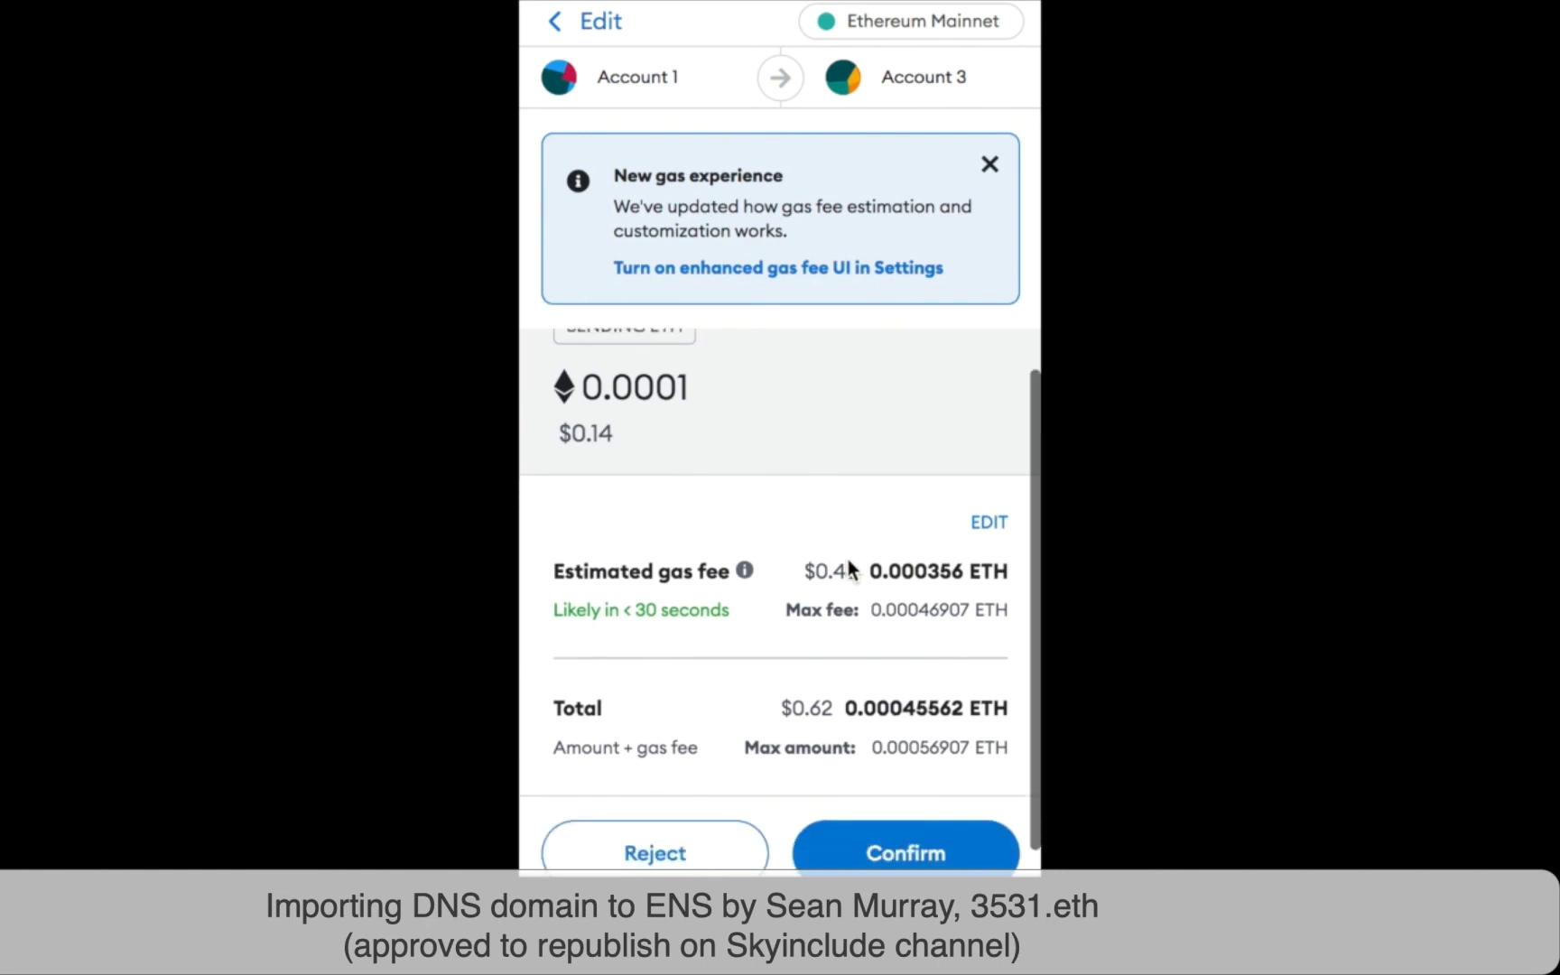
scroll(839, 672, up, 1)
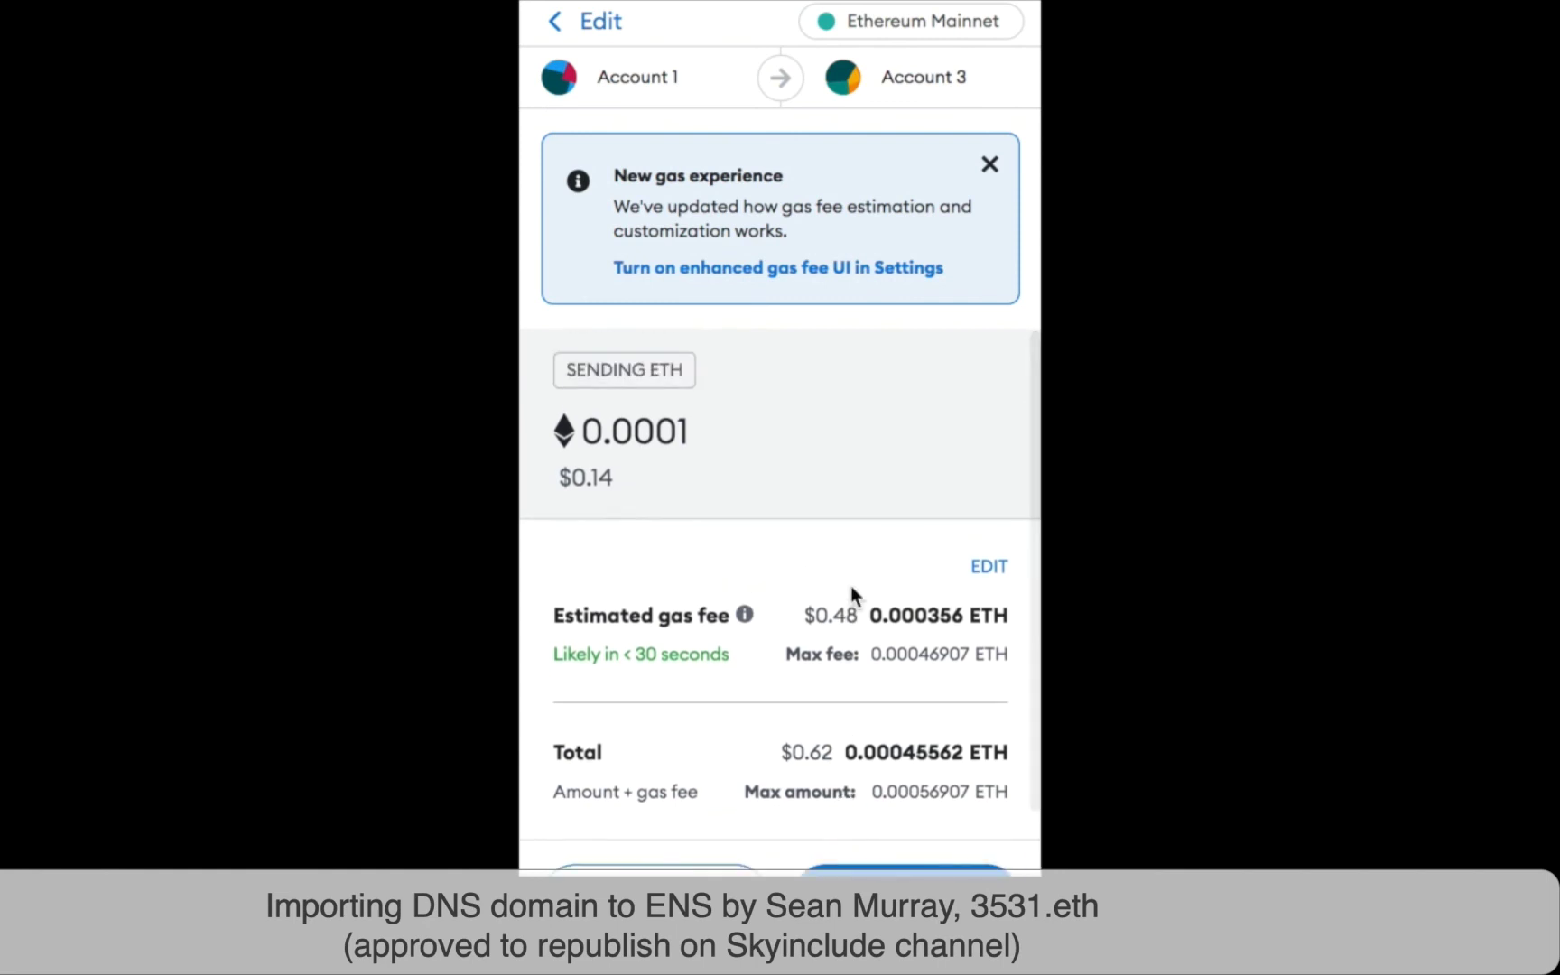
scroll(849, 592, down, 1)
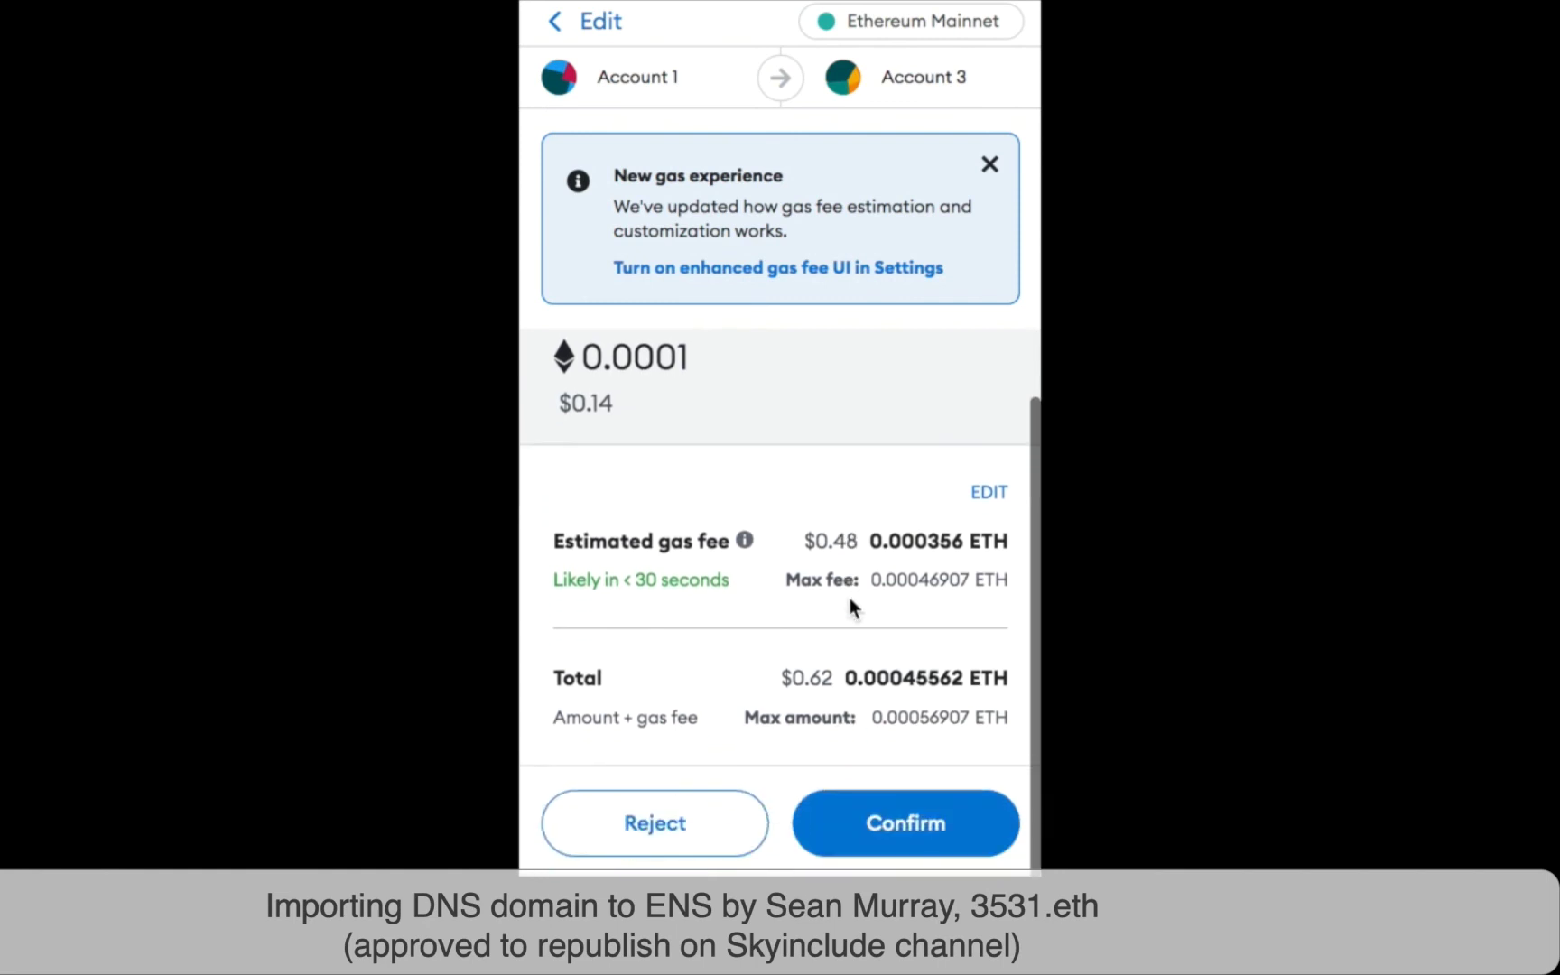
click(923, 835)
scroll(874, 632, down, 1)
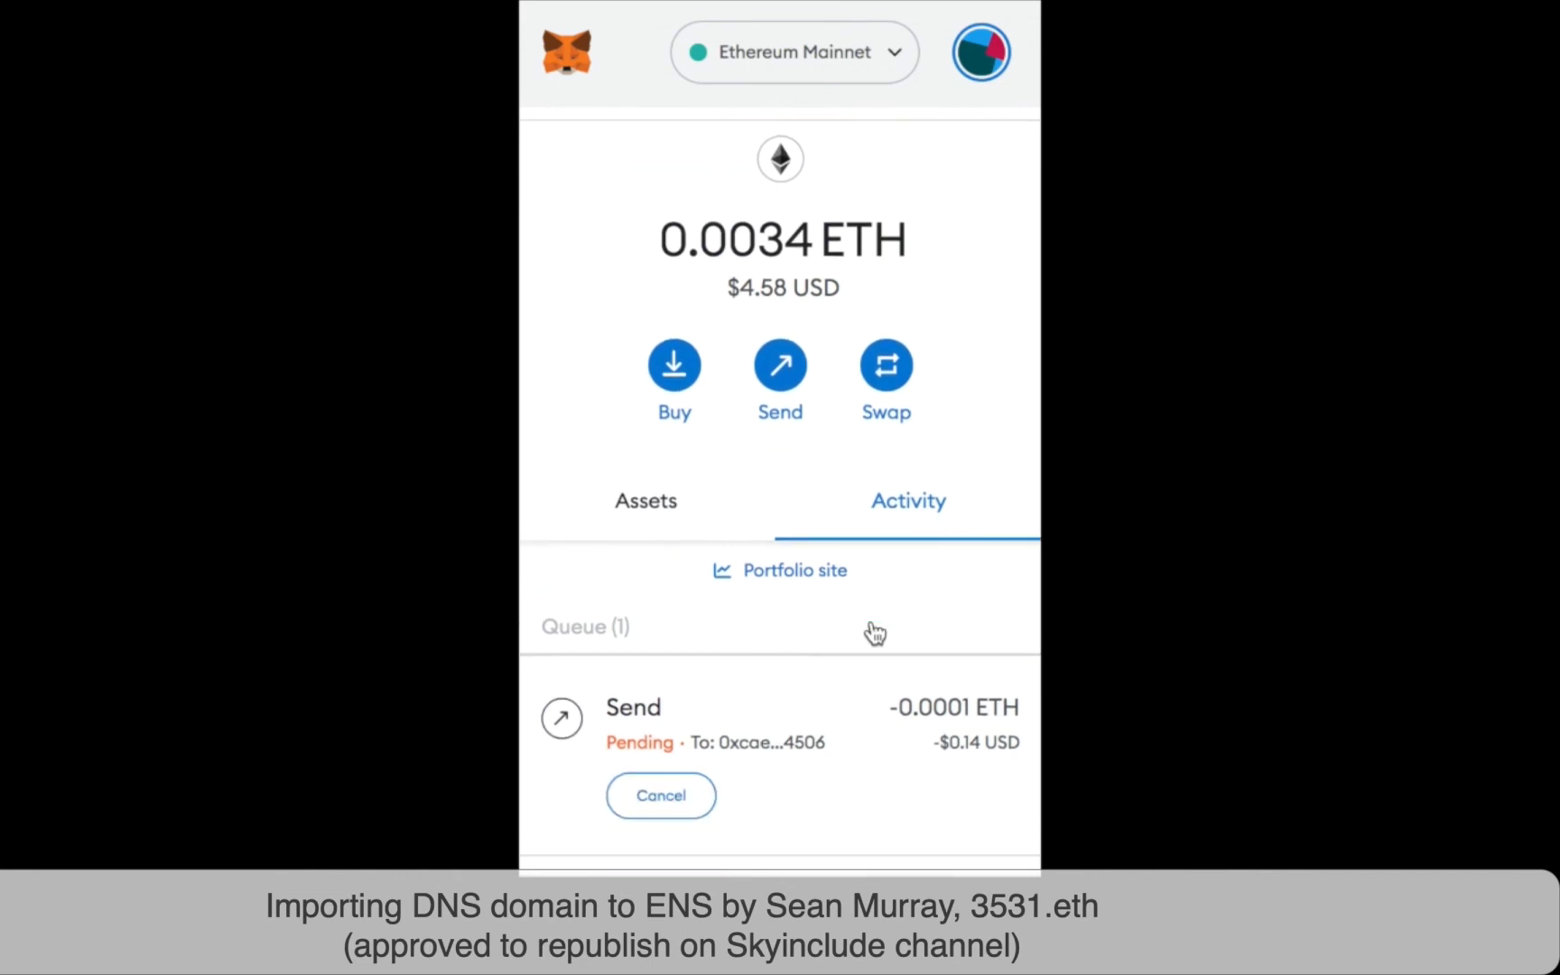
scroll(874, 632, up, 1)
scroll(874, 634, down, 1)
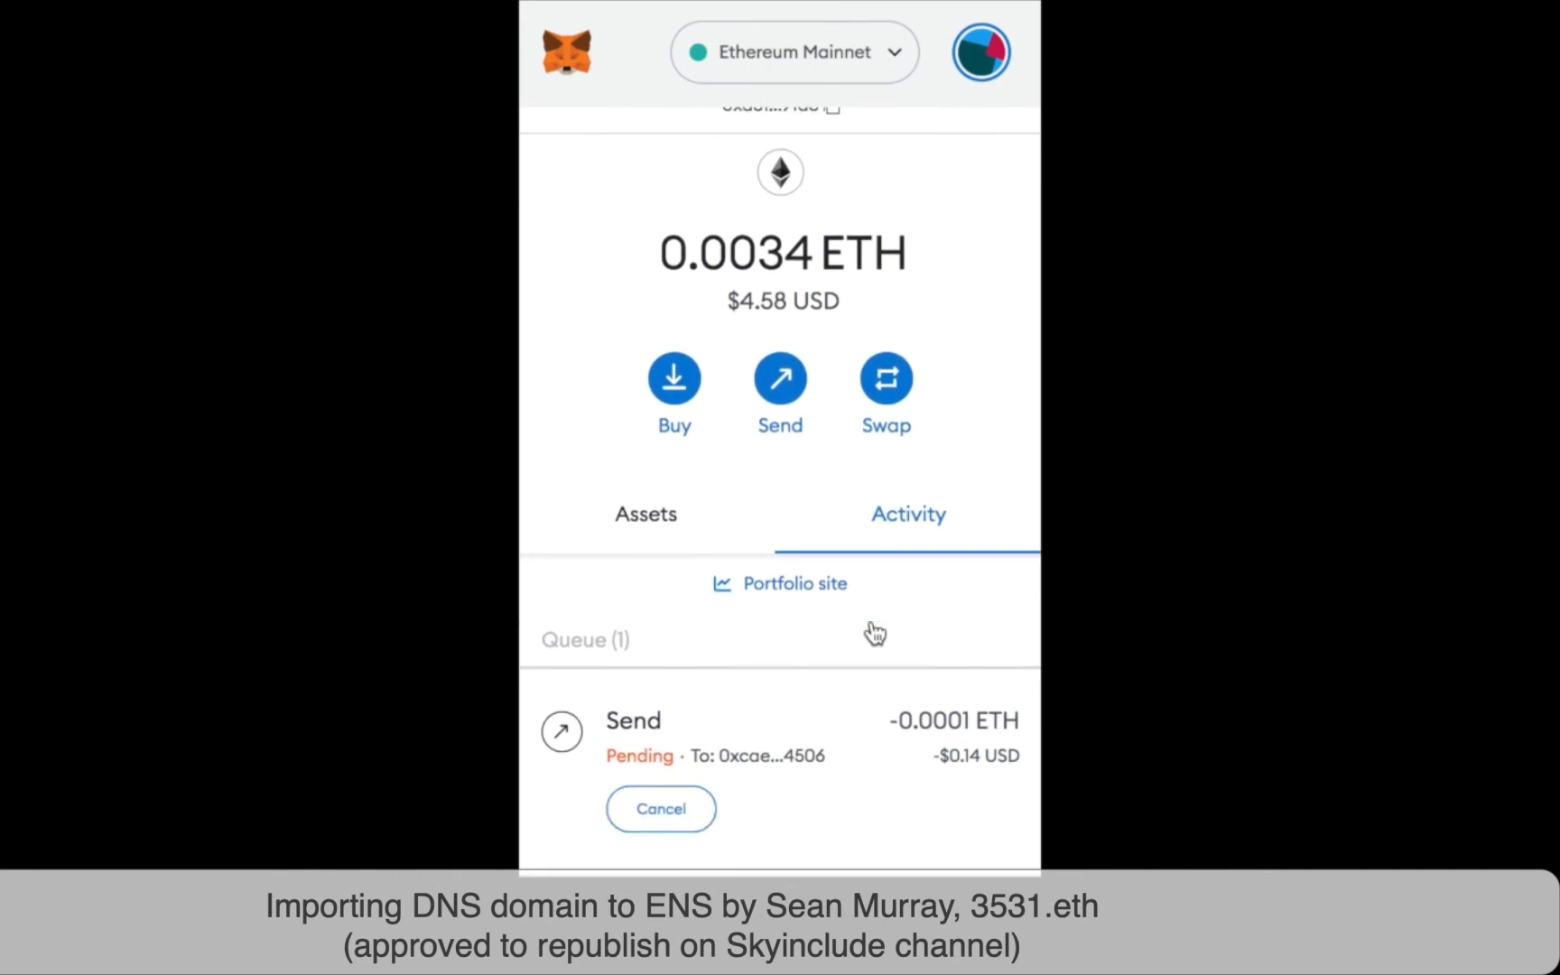
scroll(875, 633, up, 1)
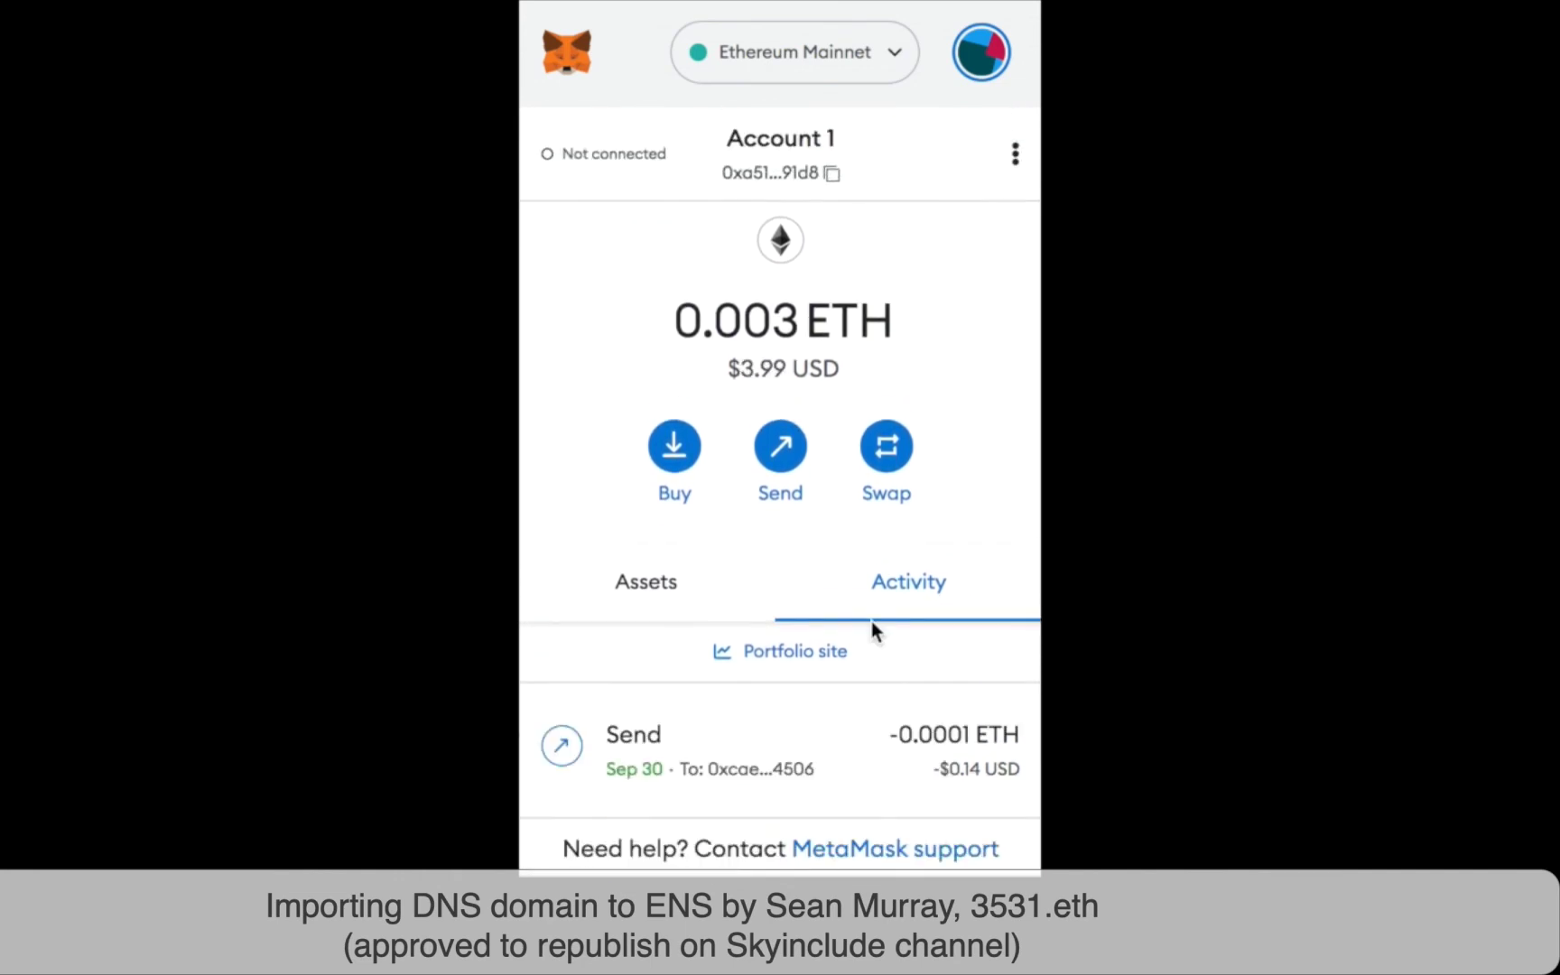
scroll(872, 623, down, 1)
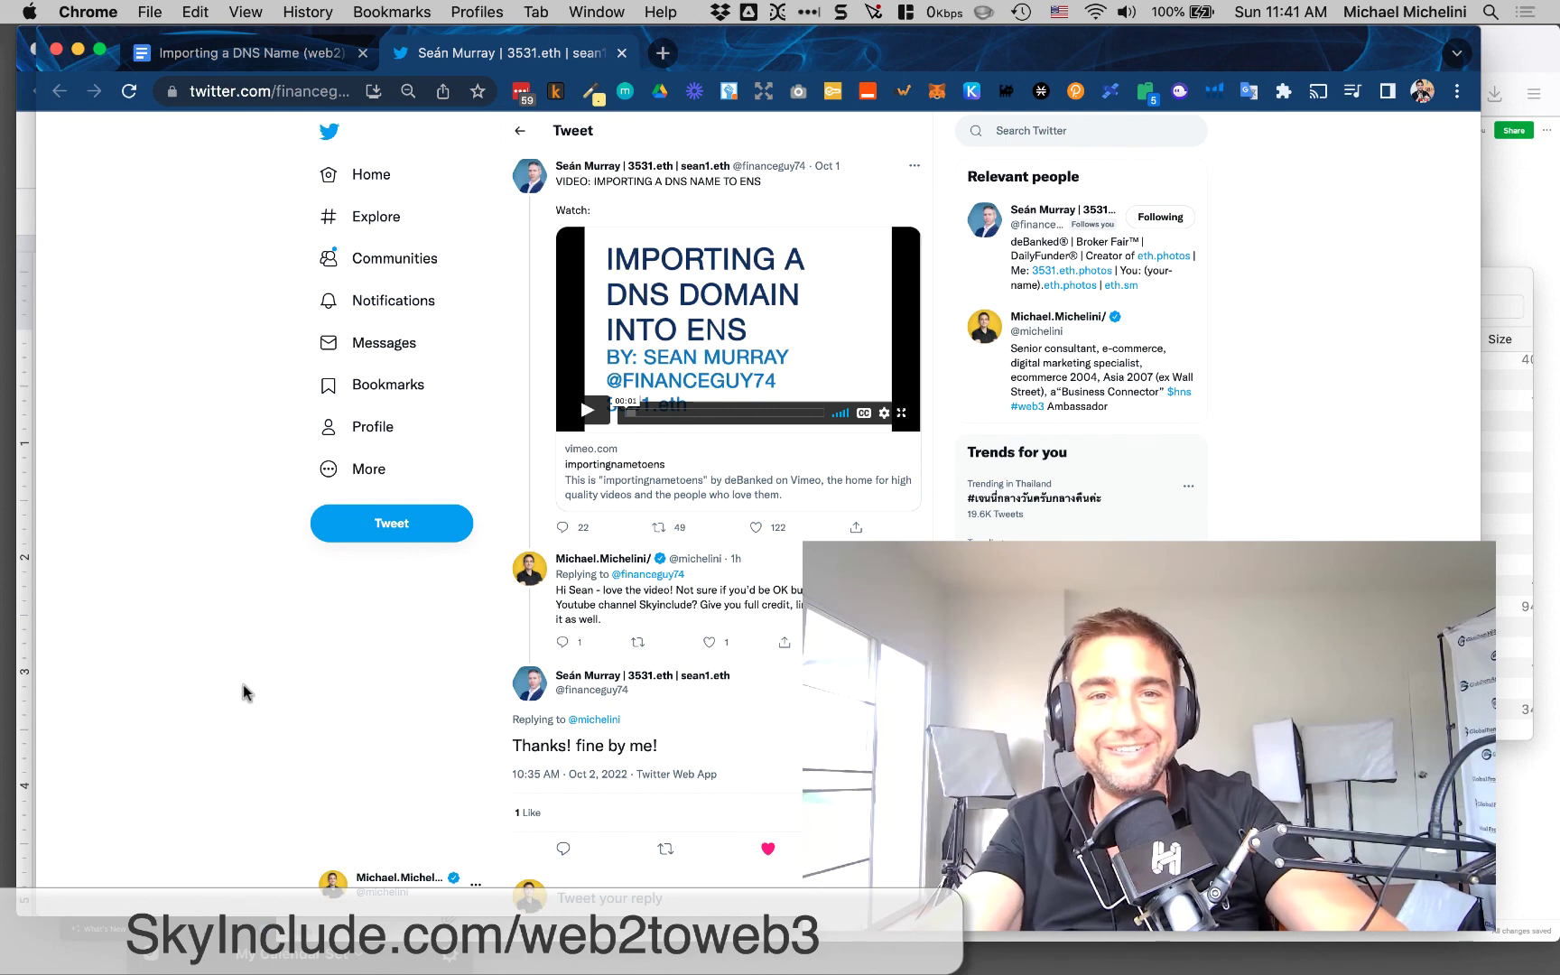
key(super+shift+2)
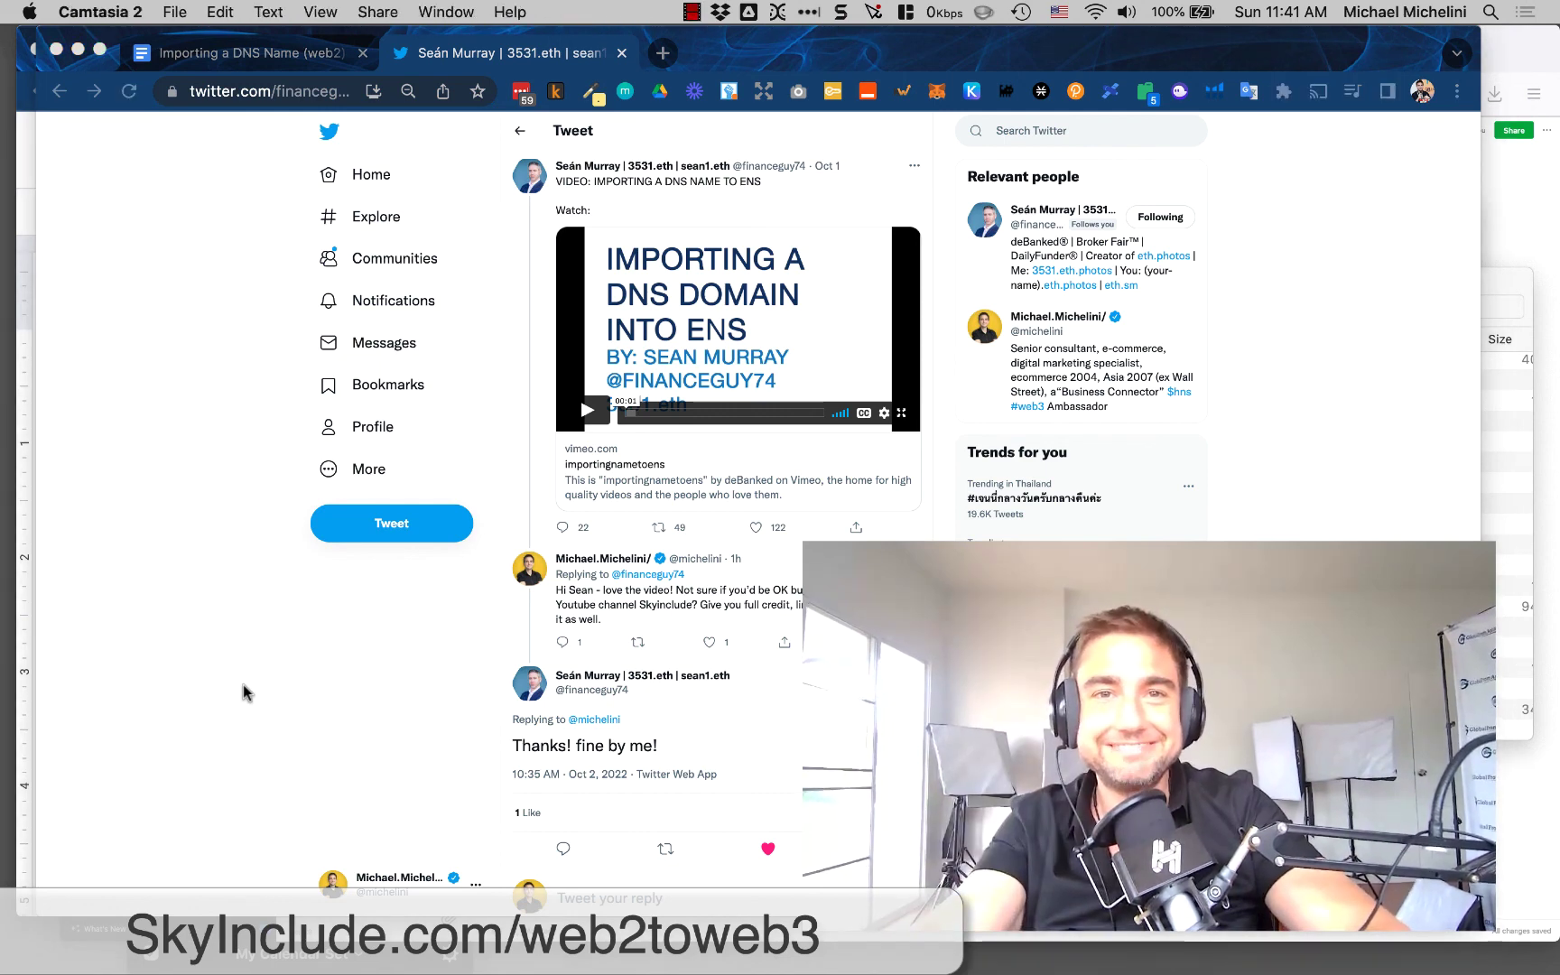
key(super+alt+2)
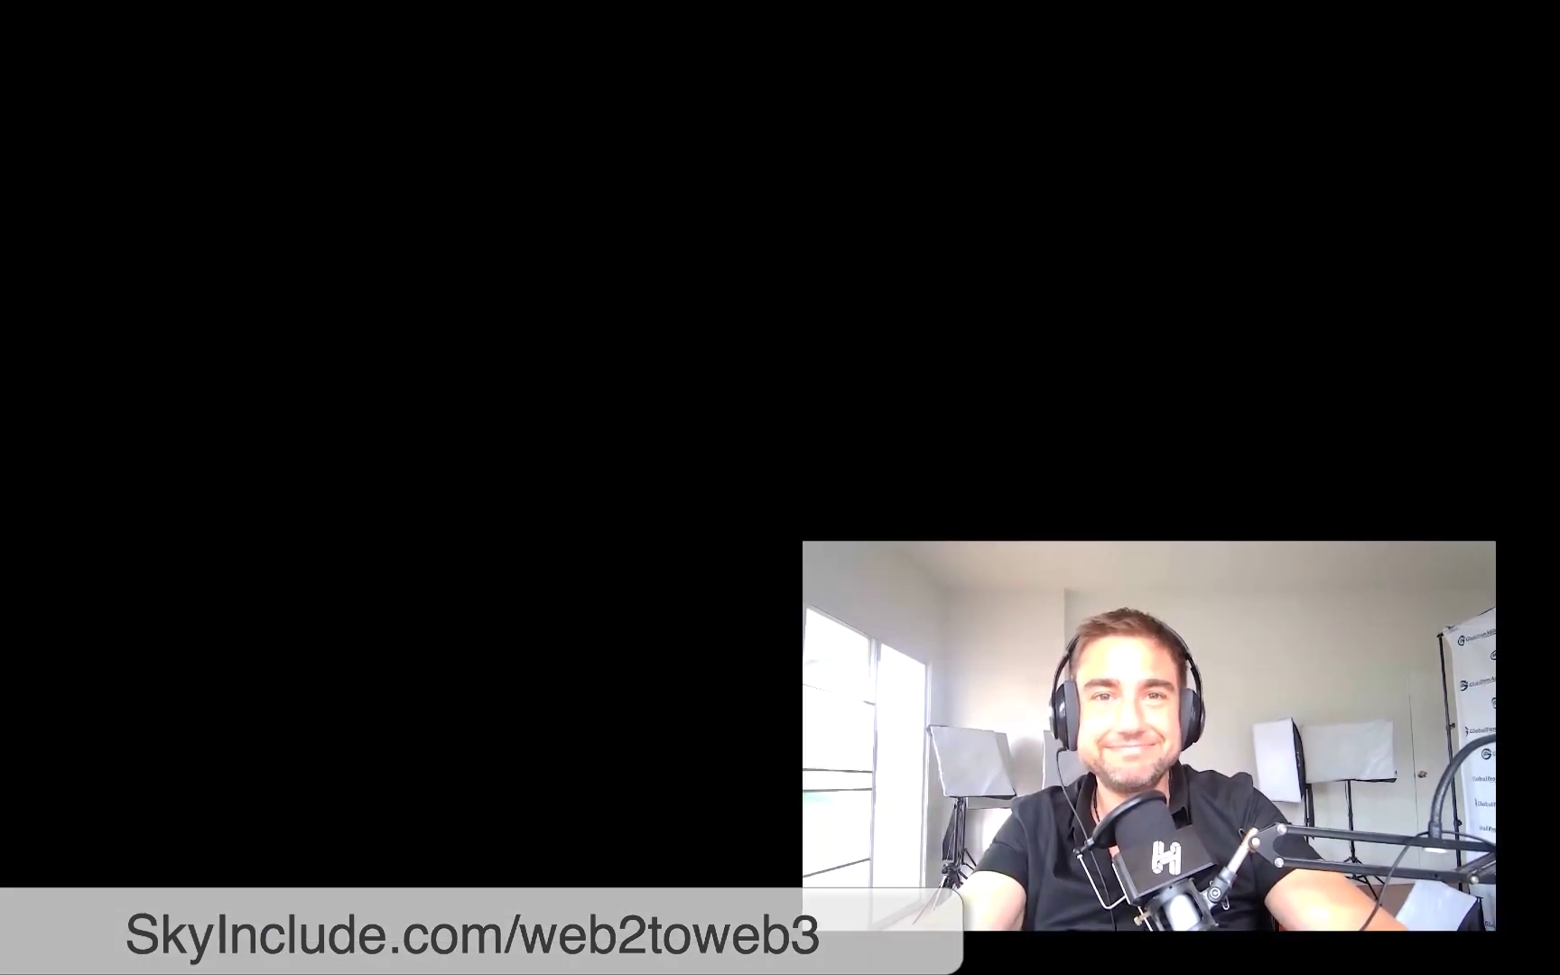